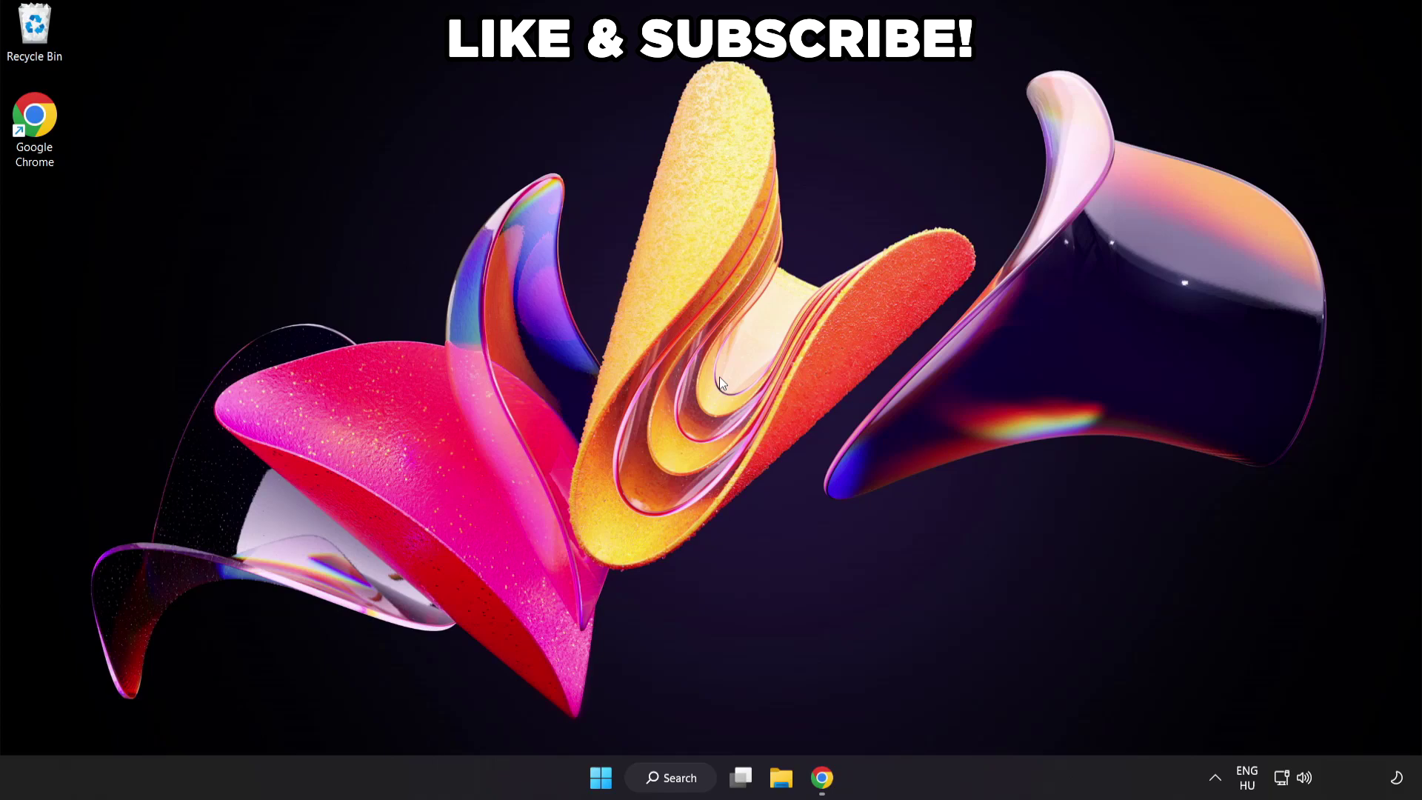
Search 'edit power plan' and open the Balanced plan's Edit Plan Settings.
left_click(686, 782)
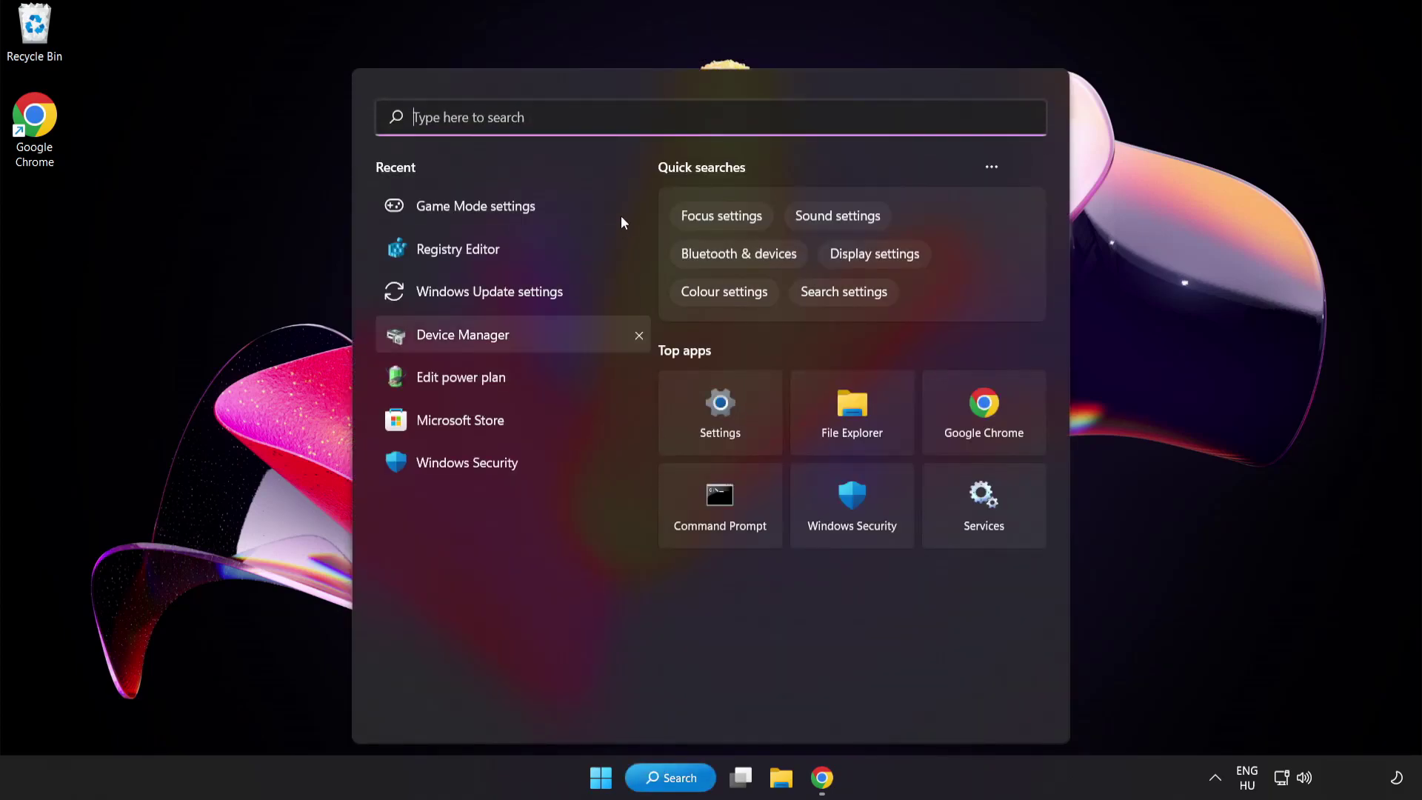
type("edit power p")
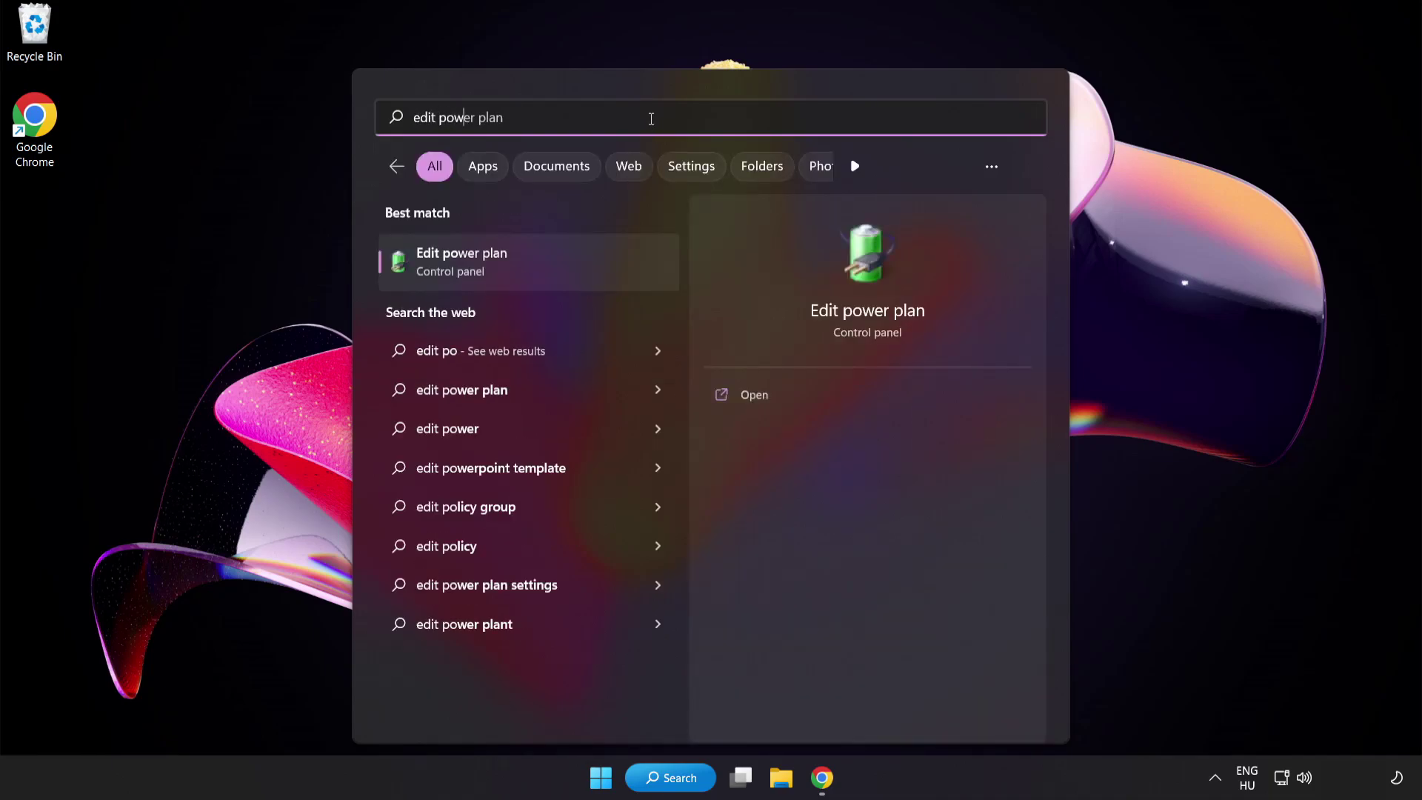
type("lan")
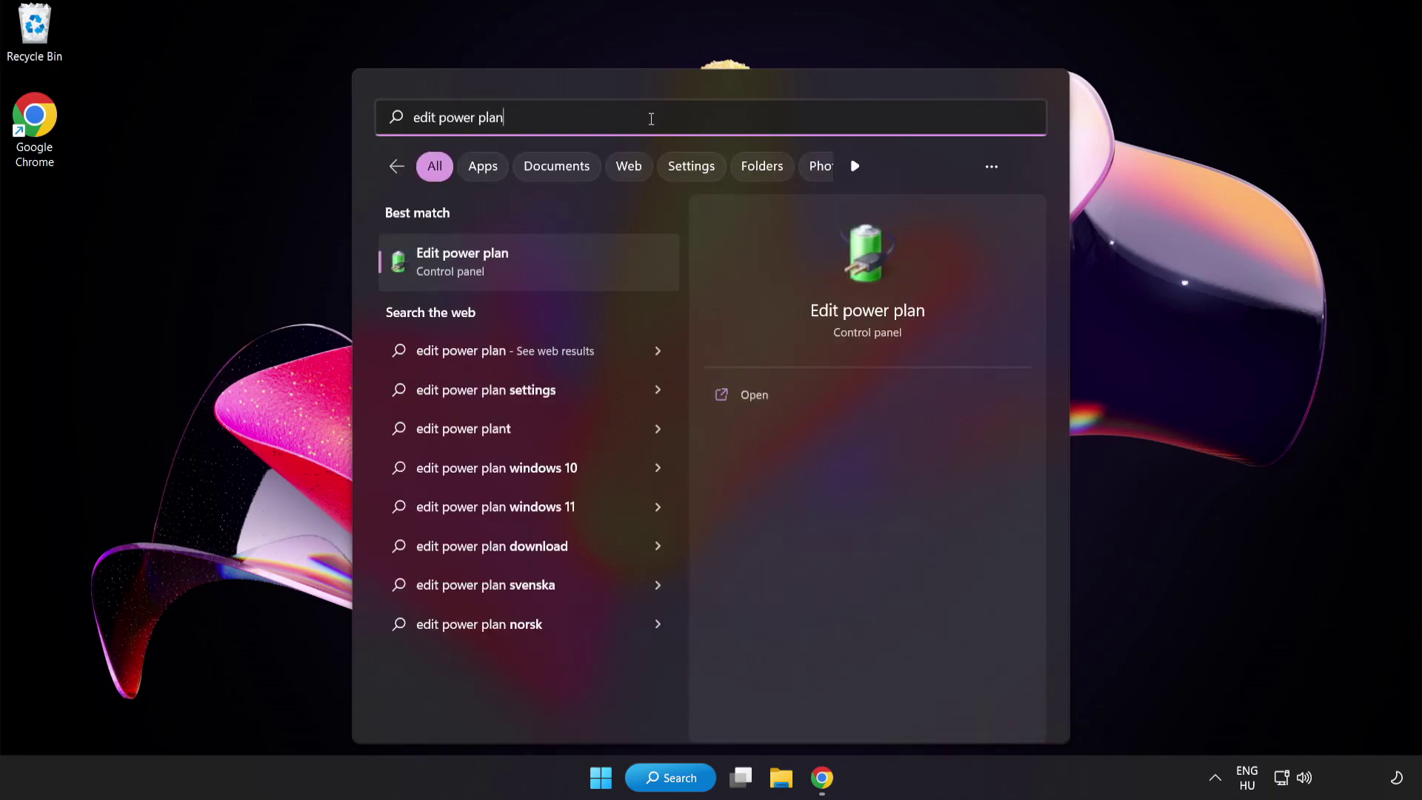
left_click(576, 271)
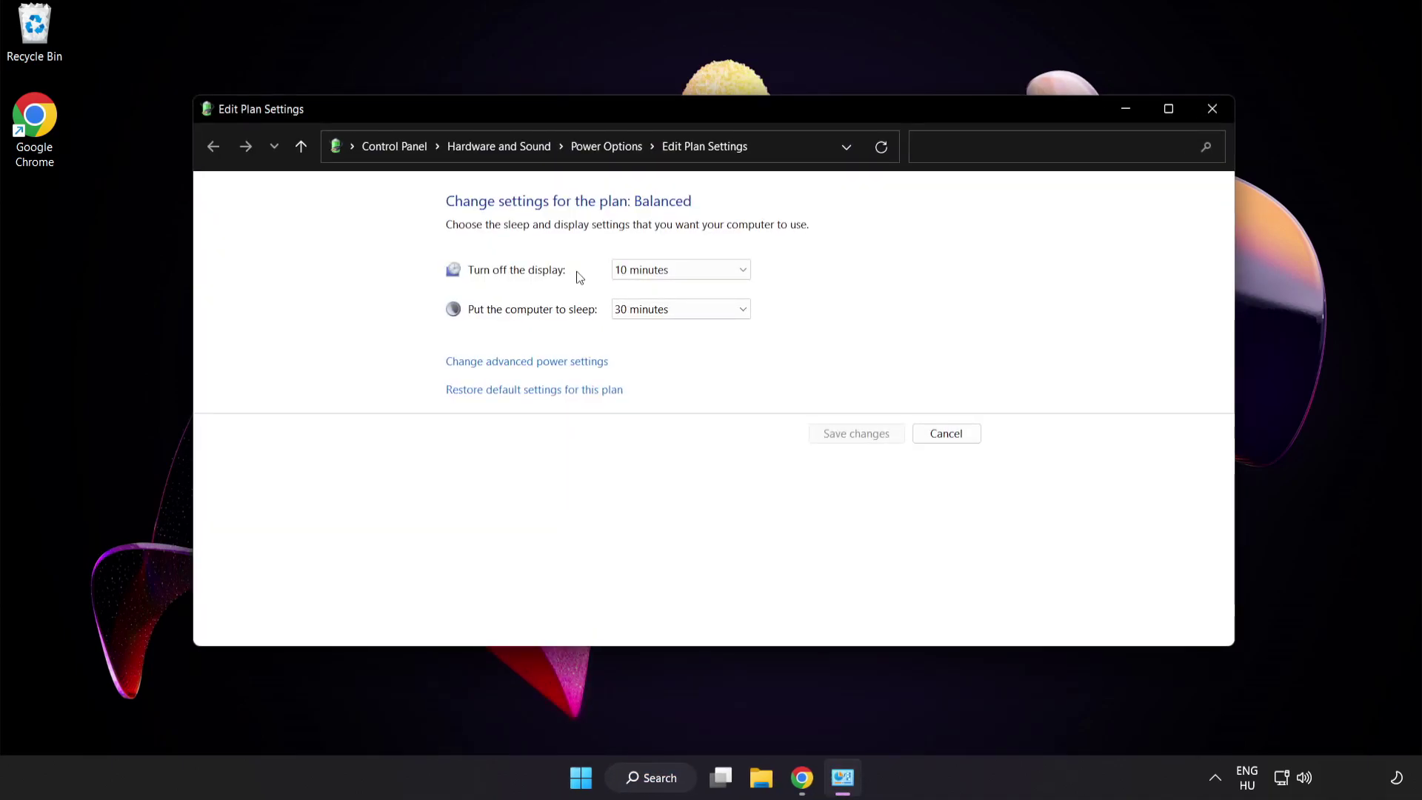
Make High performance the active power plan instead of Balanced, then close Power Options.
left_click(619, 148)
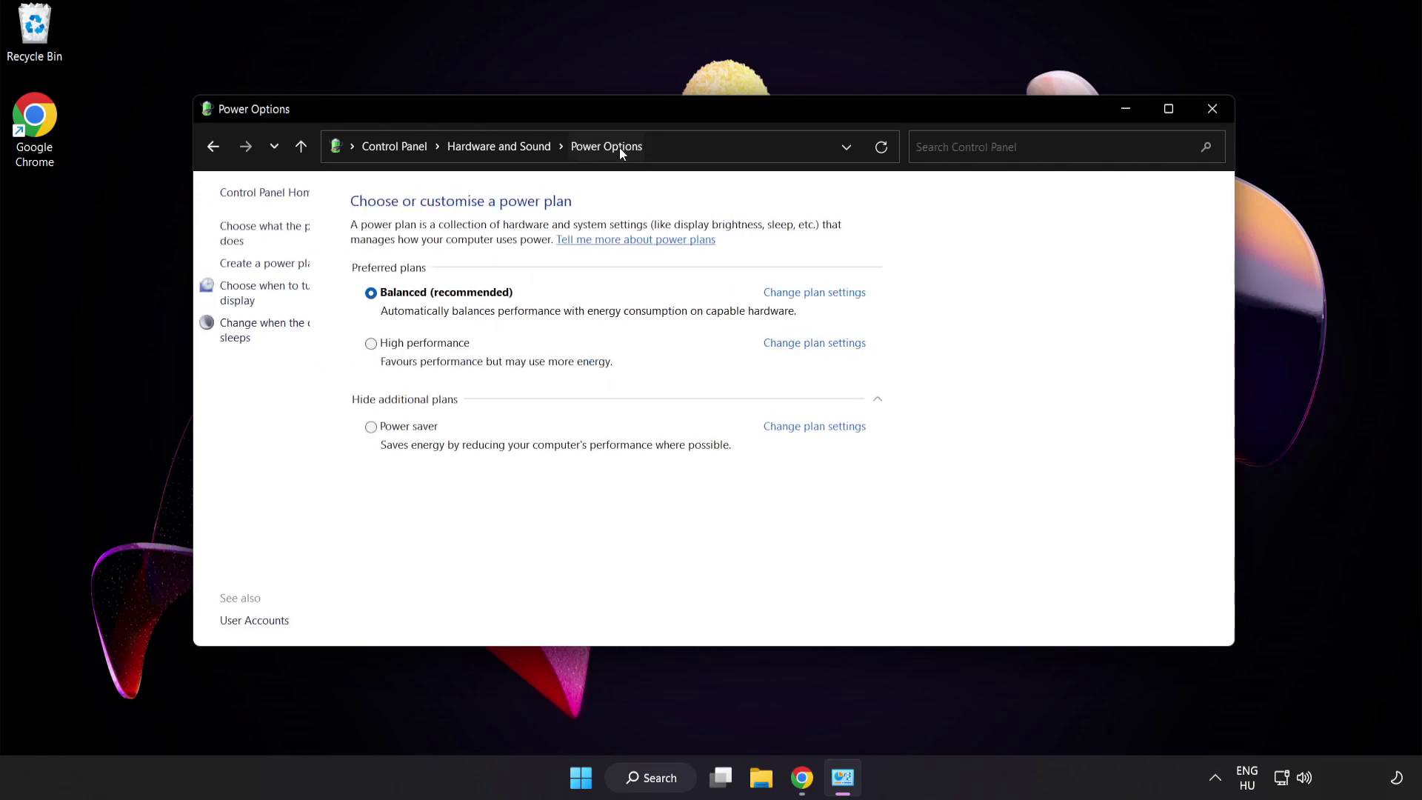
left_click(474, 348)
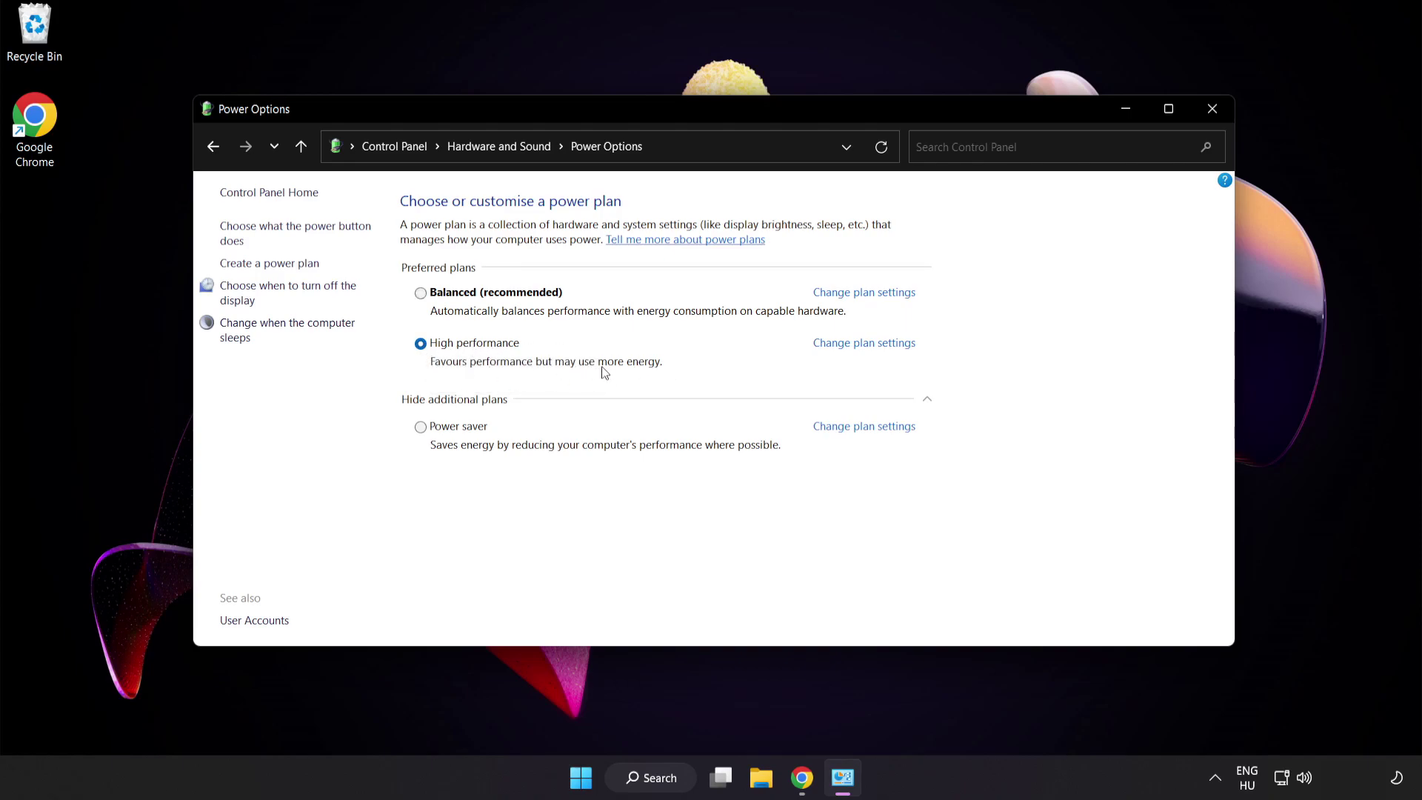
left_click(1212, 109)
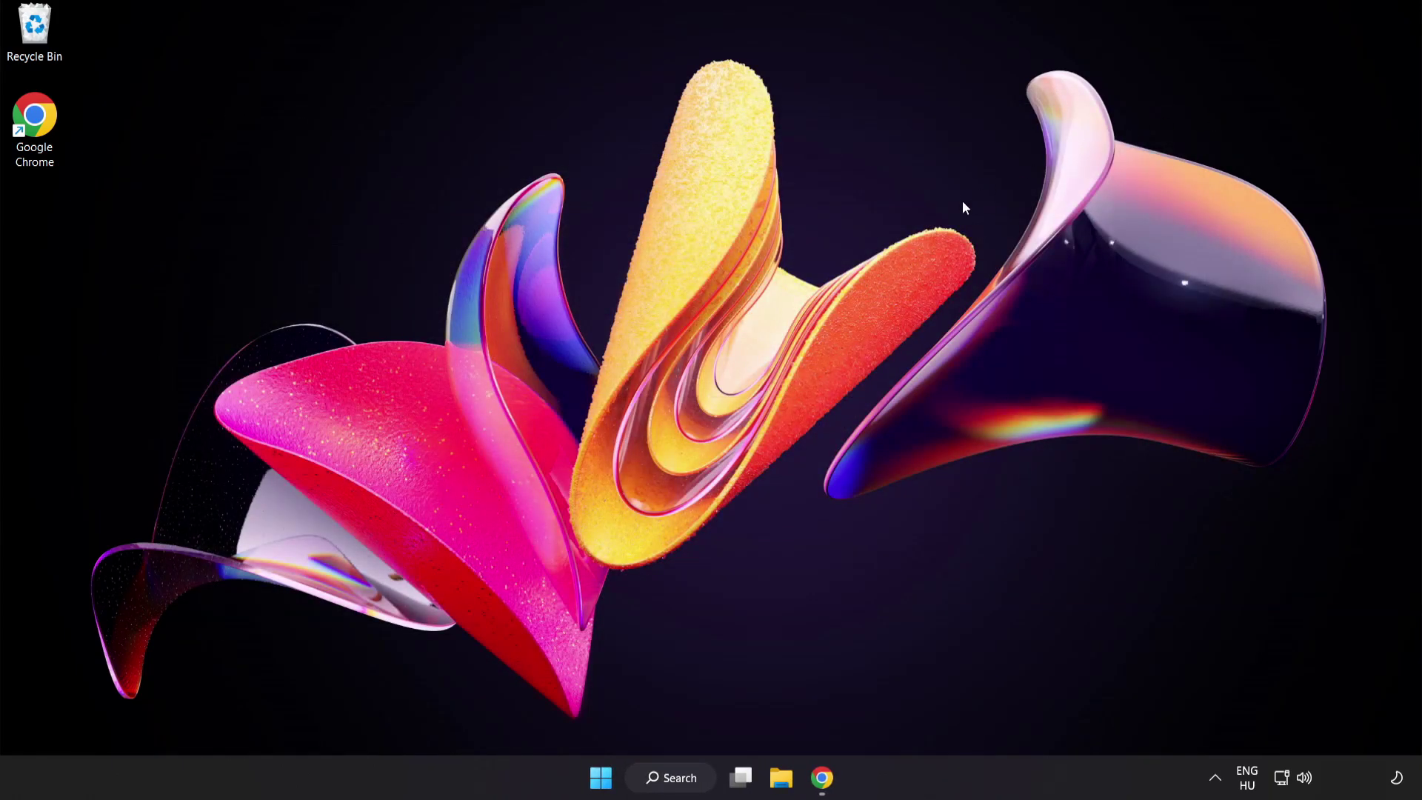
Search 'device manager' and launch Device Manager.
left_click(679, 774)
type("device manager")
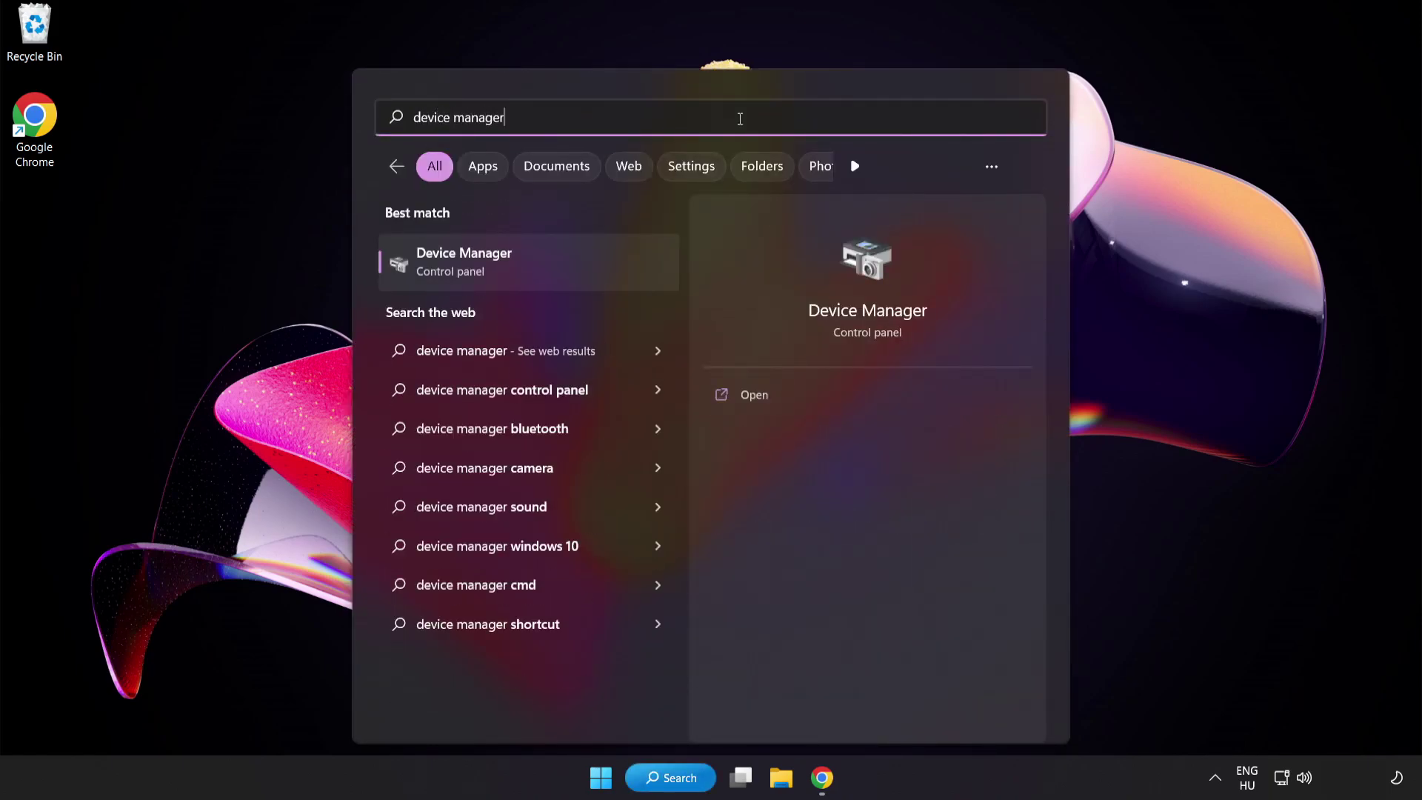
left_click(583, 269)
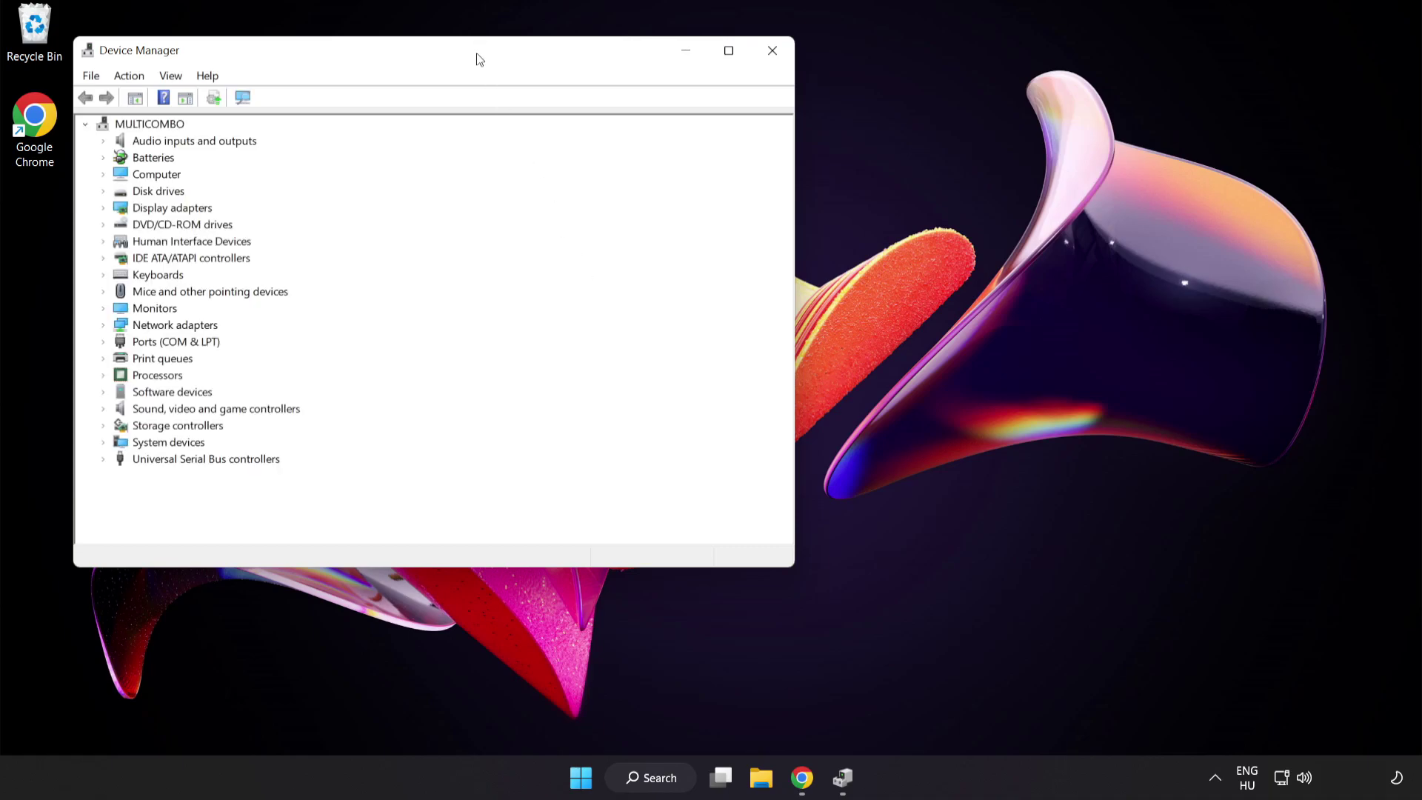
Auto-search for a newer VMware SVGA 3D display driver, confirm the best is installed, close Device Manager.
left_click_drag(480, 59, 722, 147)
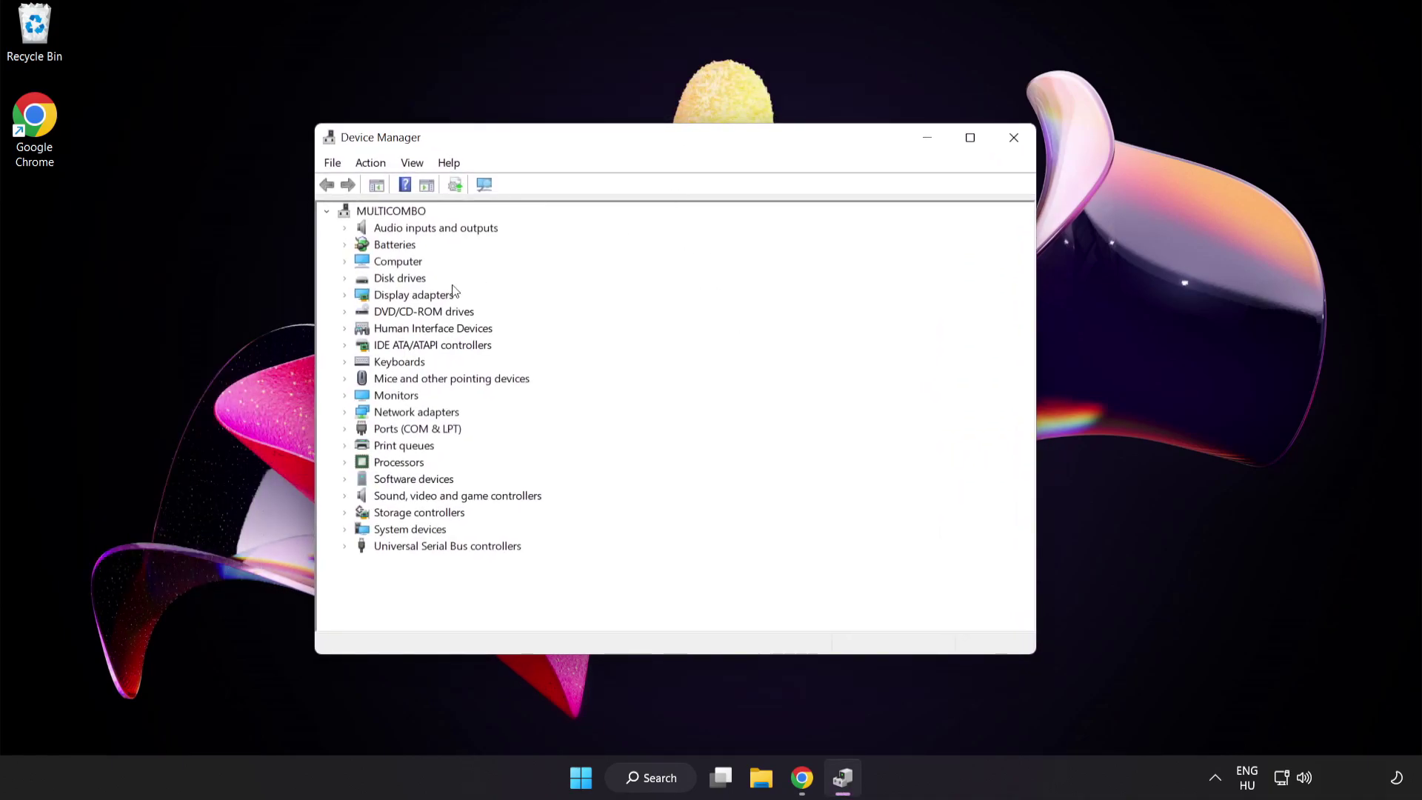
left_click(365, 300)
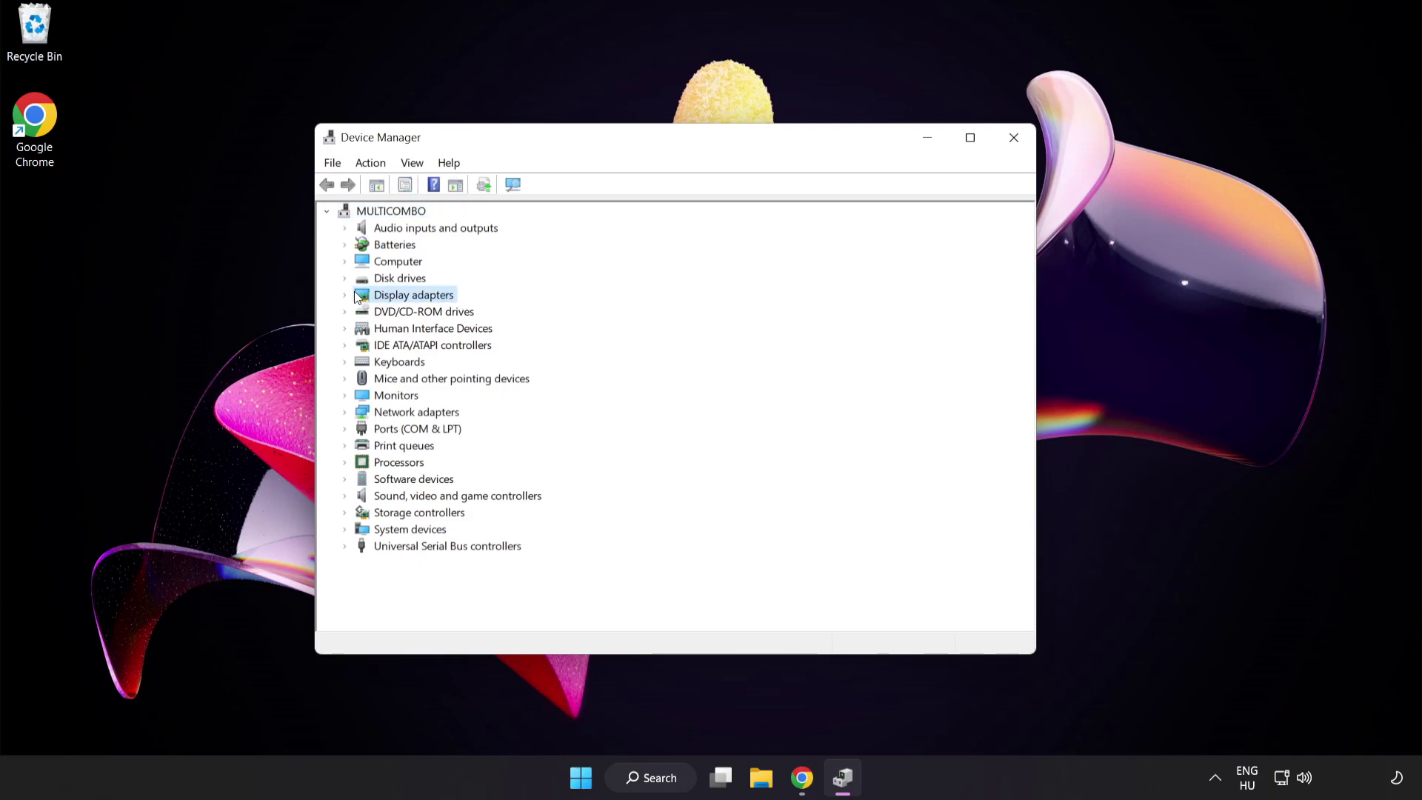
left_click(345, 297)
left_click(405, 312)
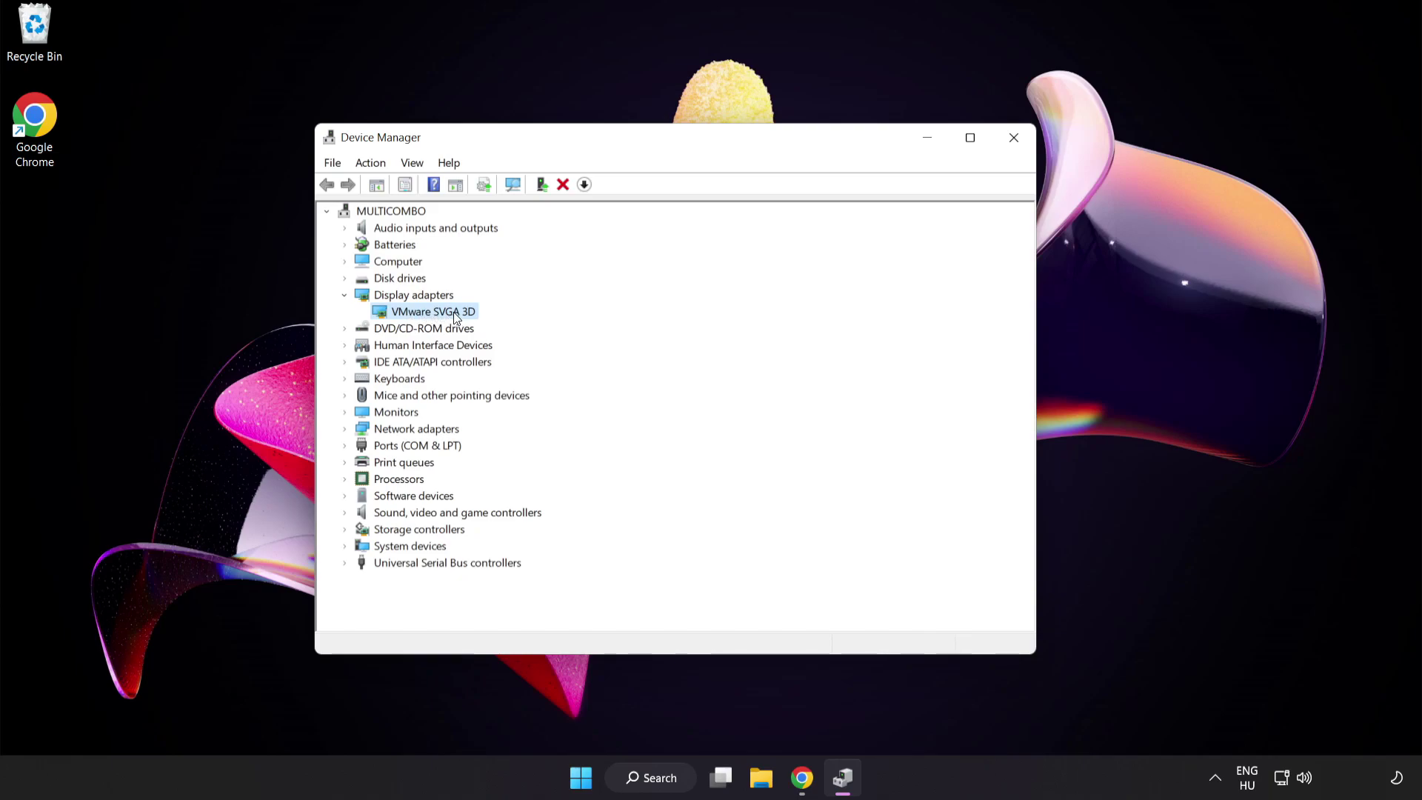
right_click(453, 313)
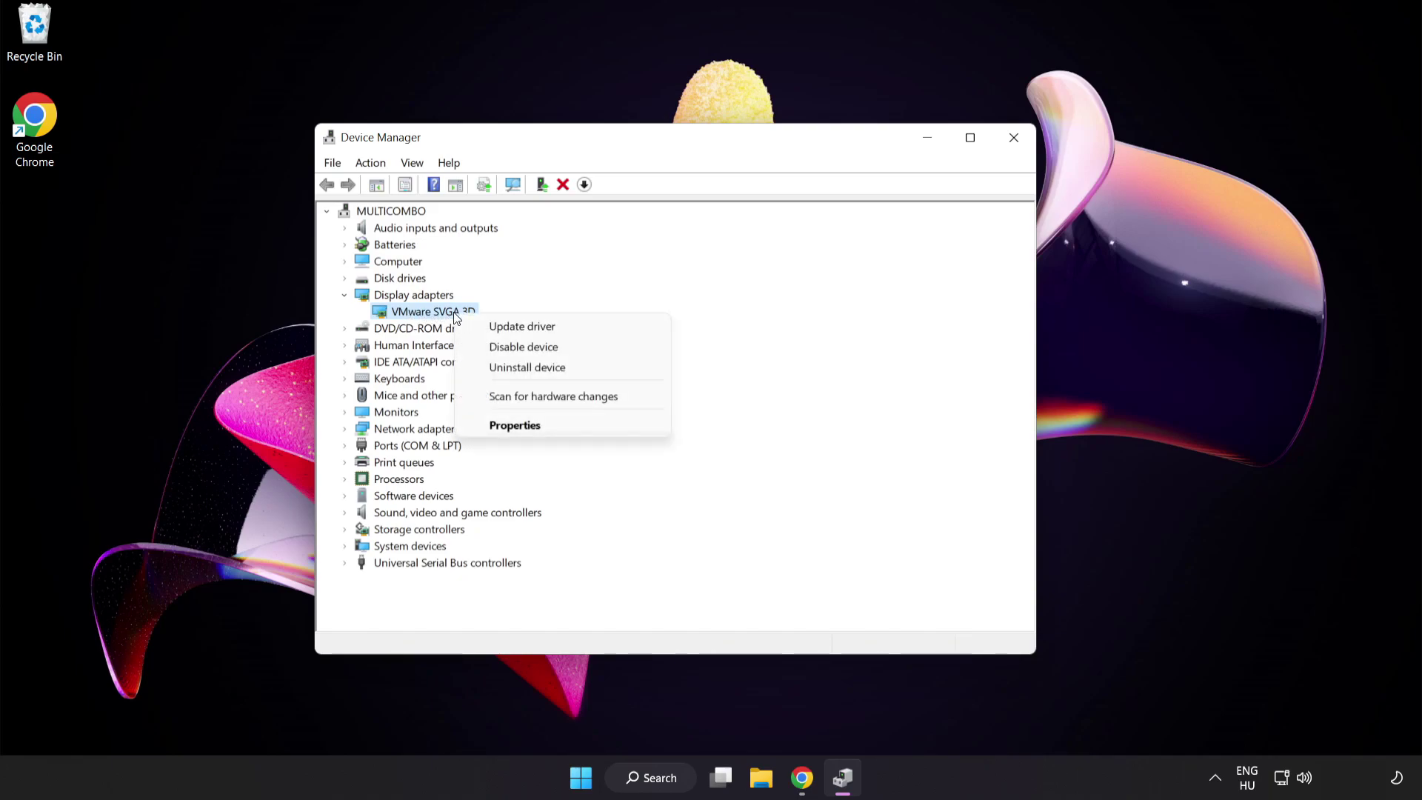
left_click(560, 331)
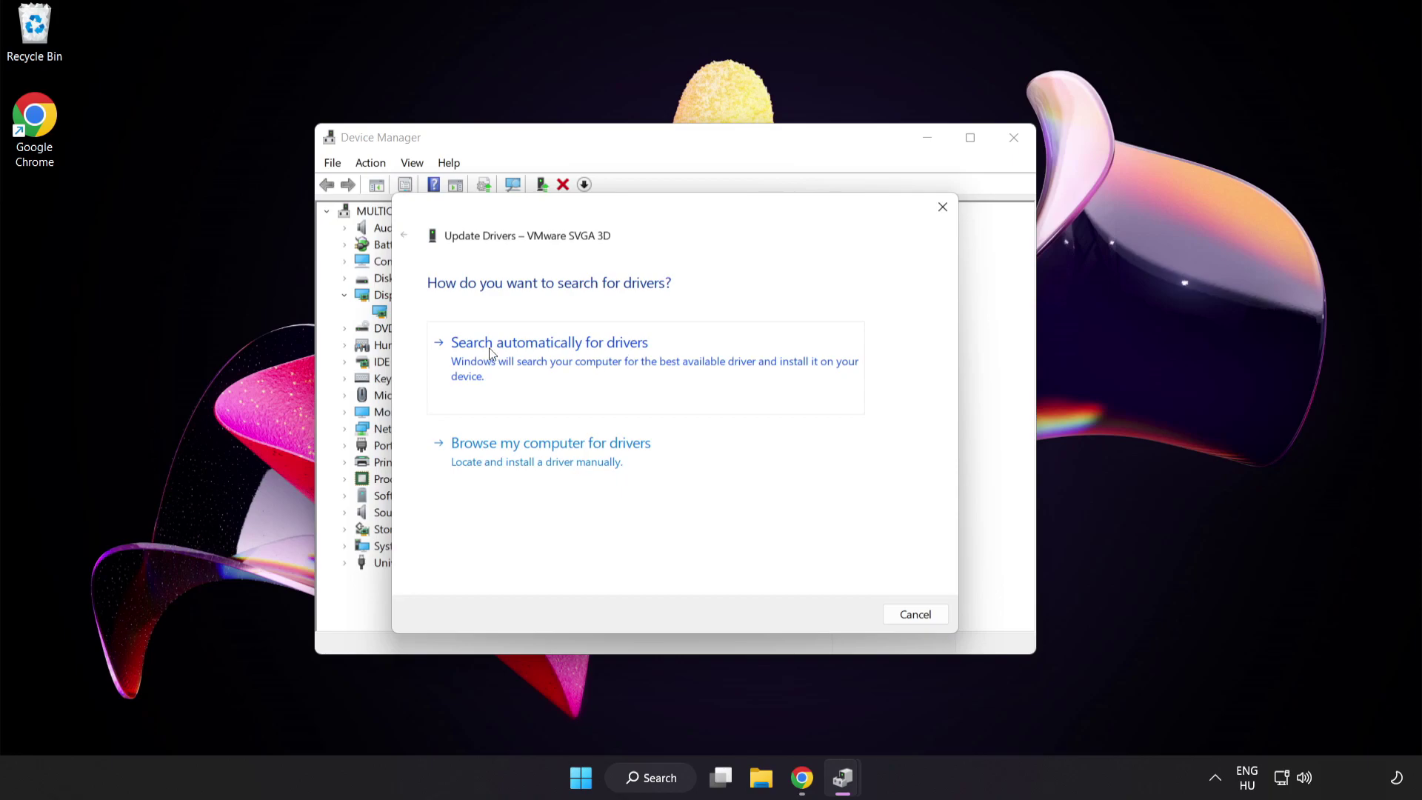
left_click(587, 359)
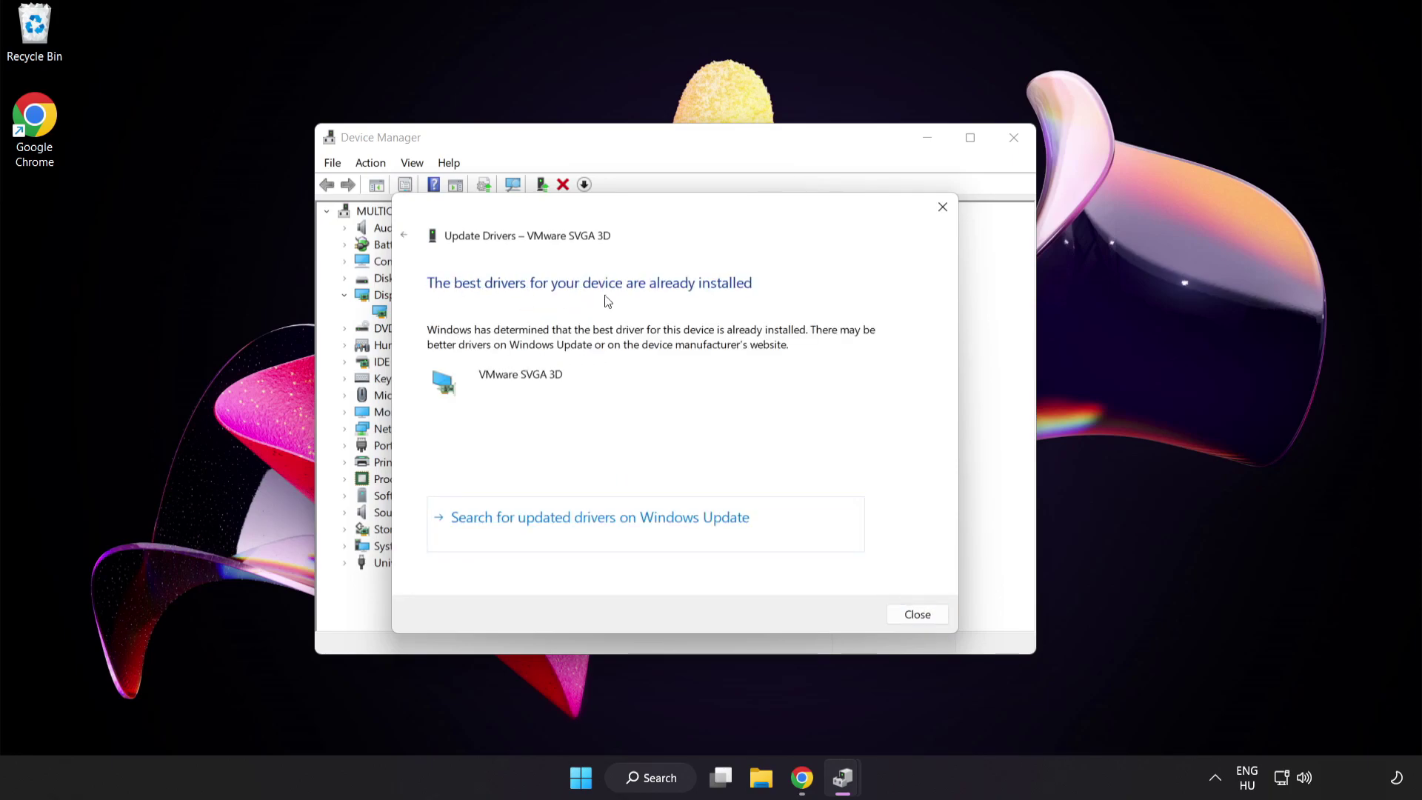
left_click(916, 614)
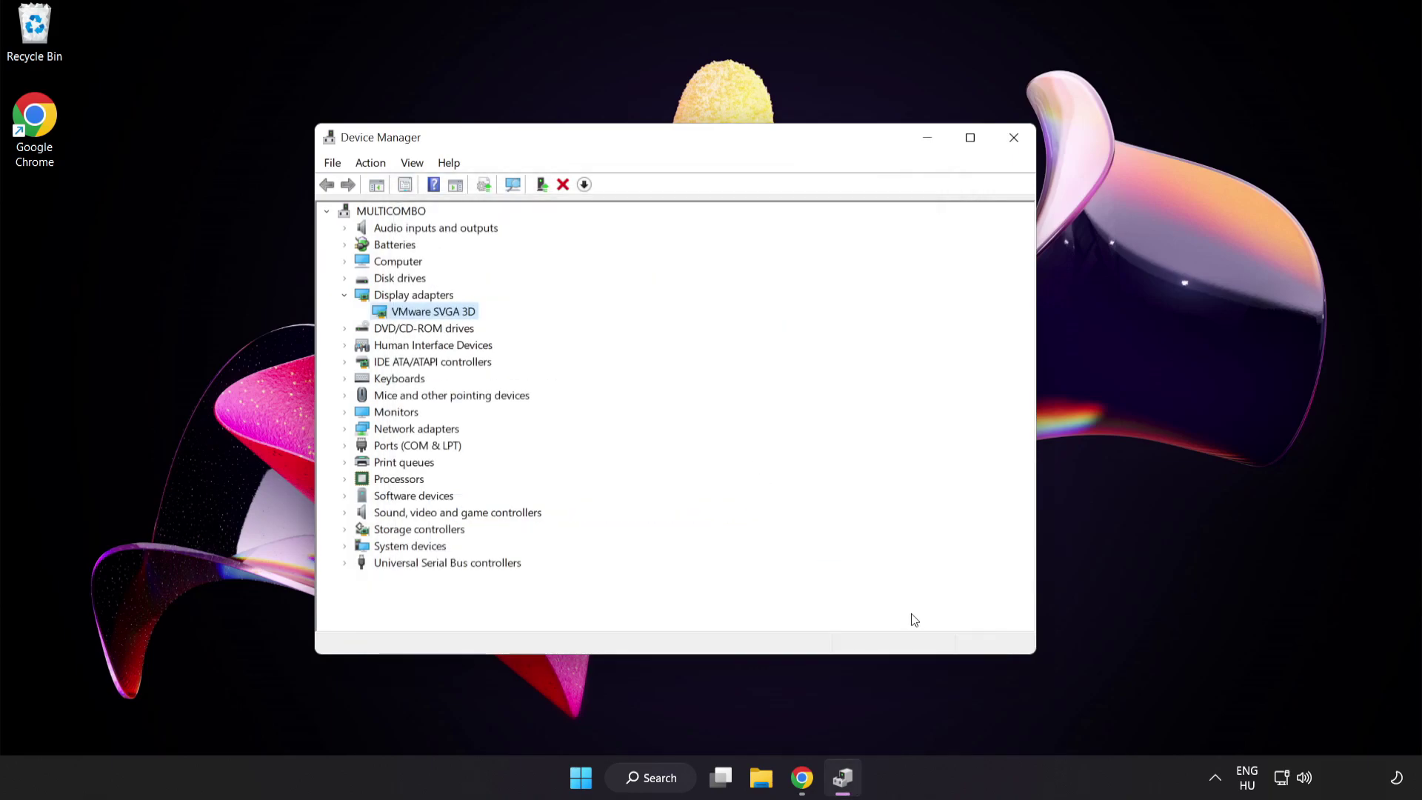
left_click(1008, 147)
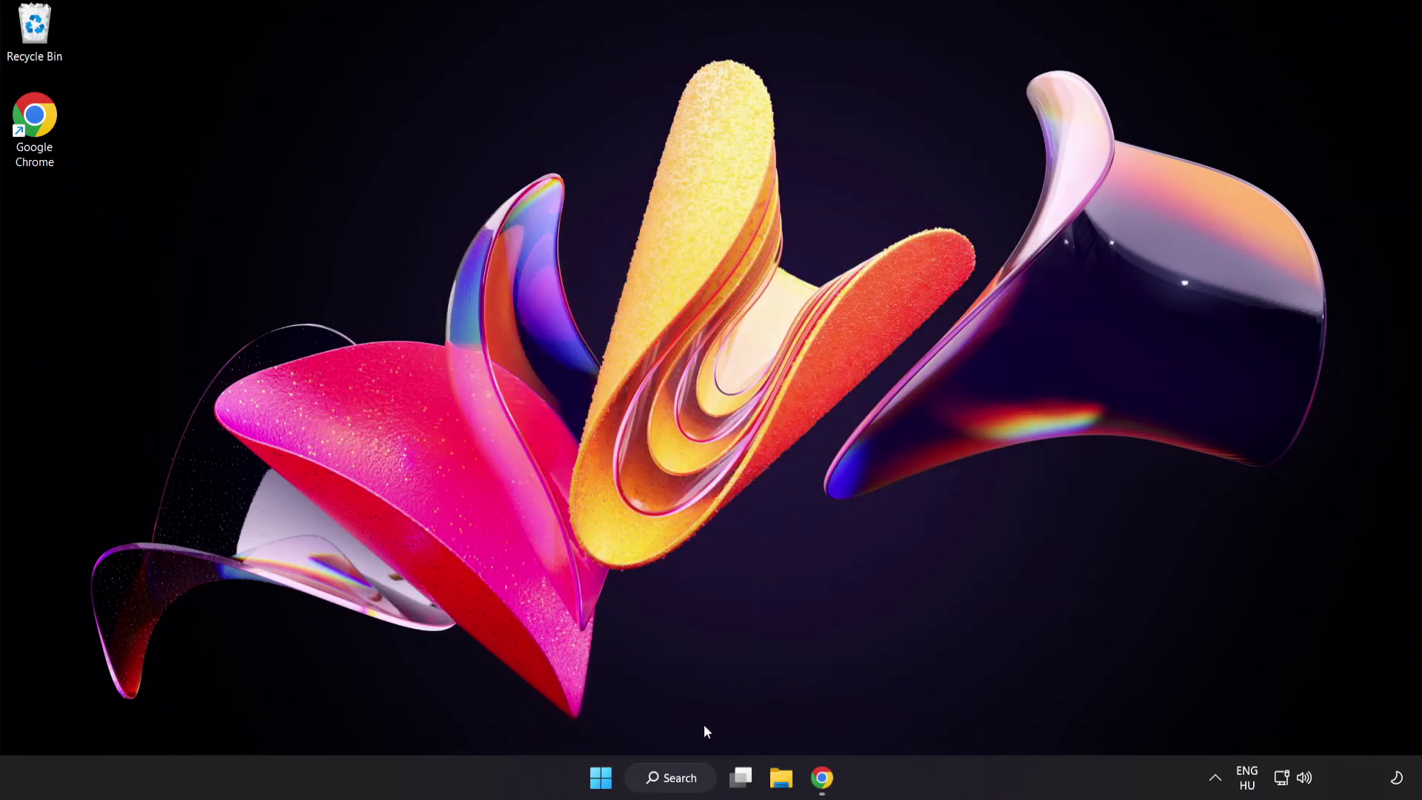
Search 'game mode settings' and open the Game Mode page in Settings.
left_click(687, 788)
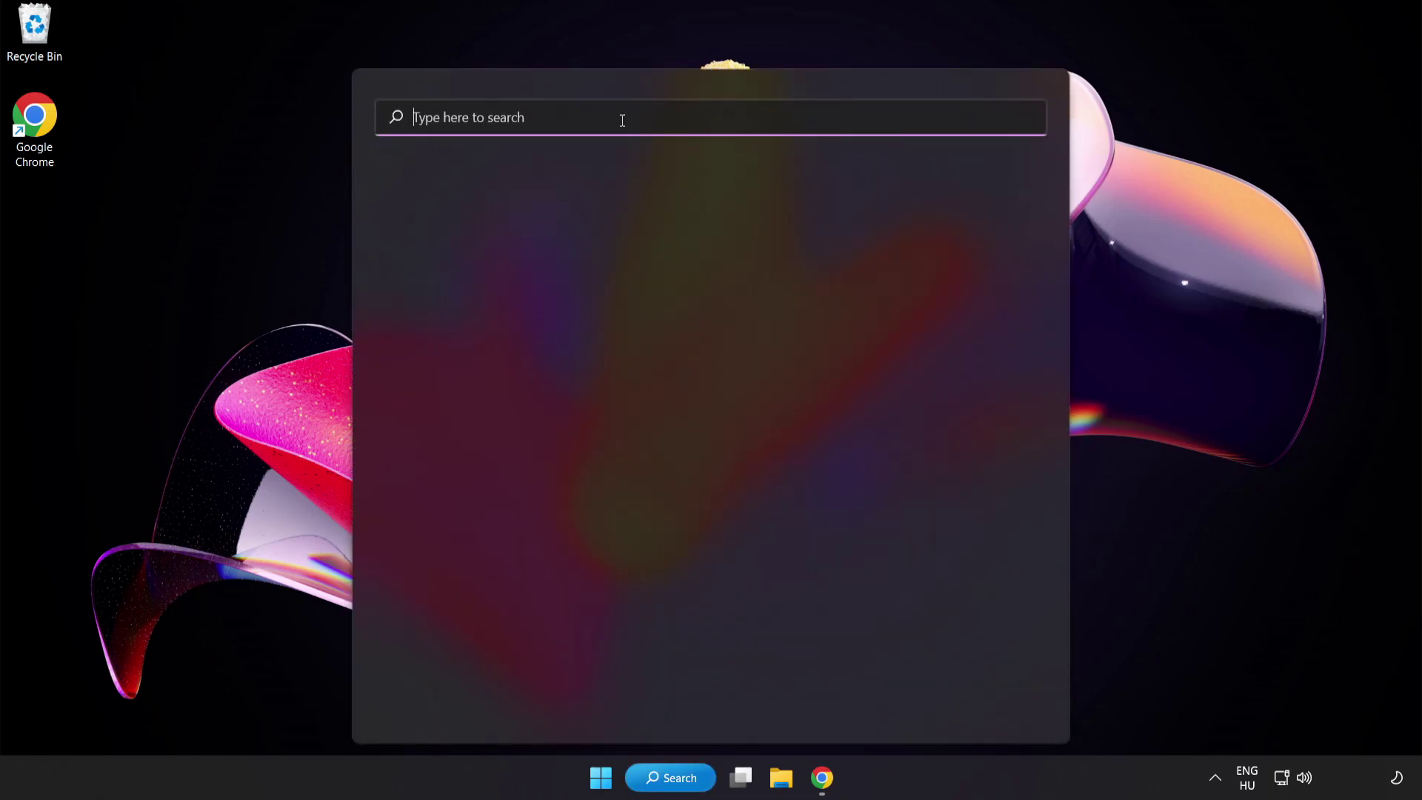
type("game mode settings")
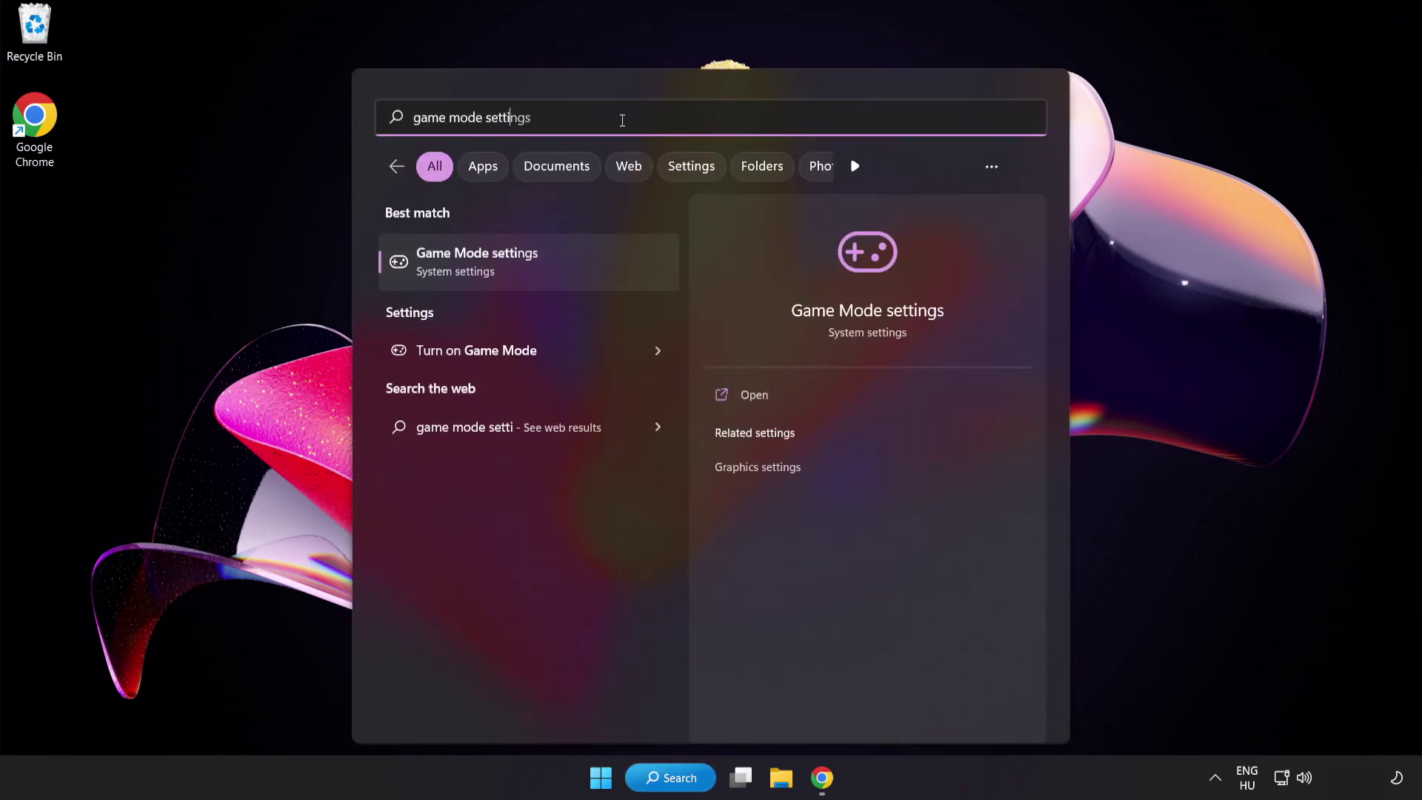
left_click(518, 268)
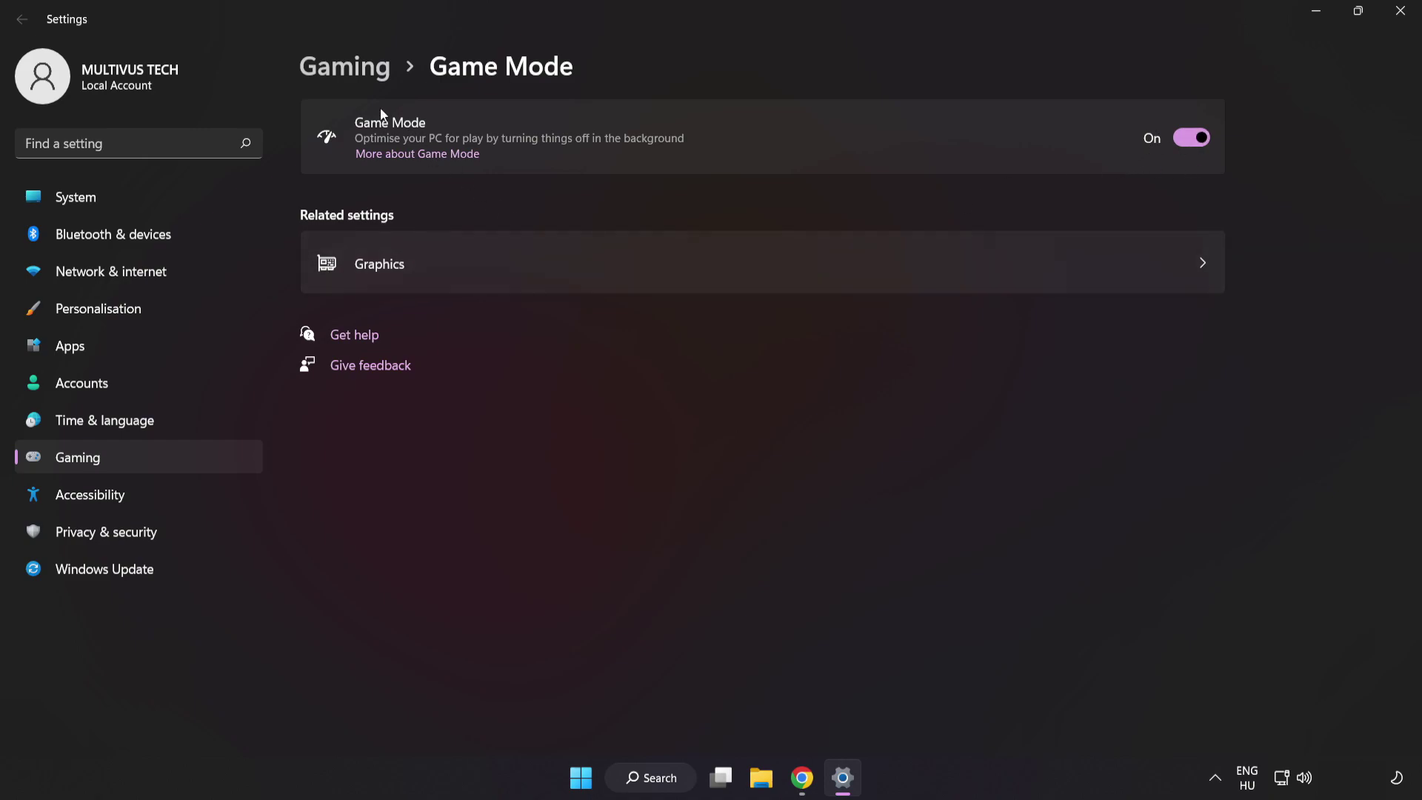
Confirm Game Mode is On and the Xbox Game Bar controller button is Off, then close Settings.
left_click(351, 73)
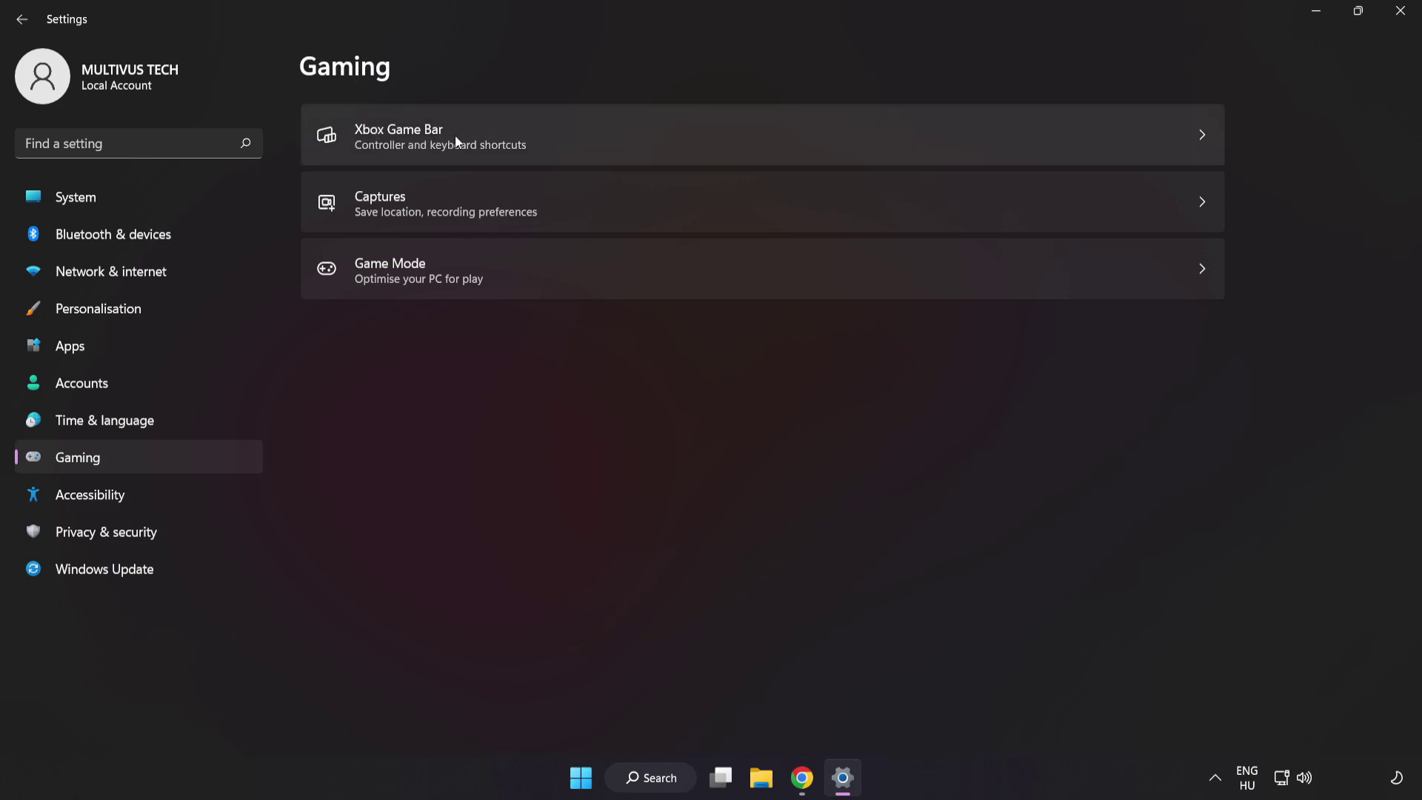
left_click(1026, 131)
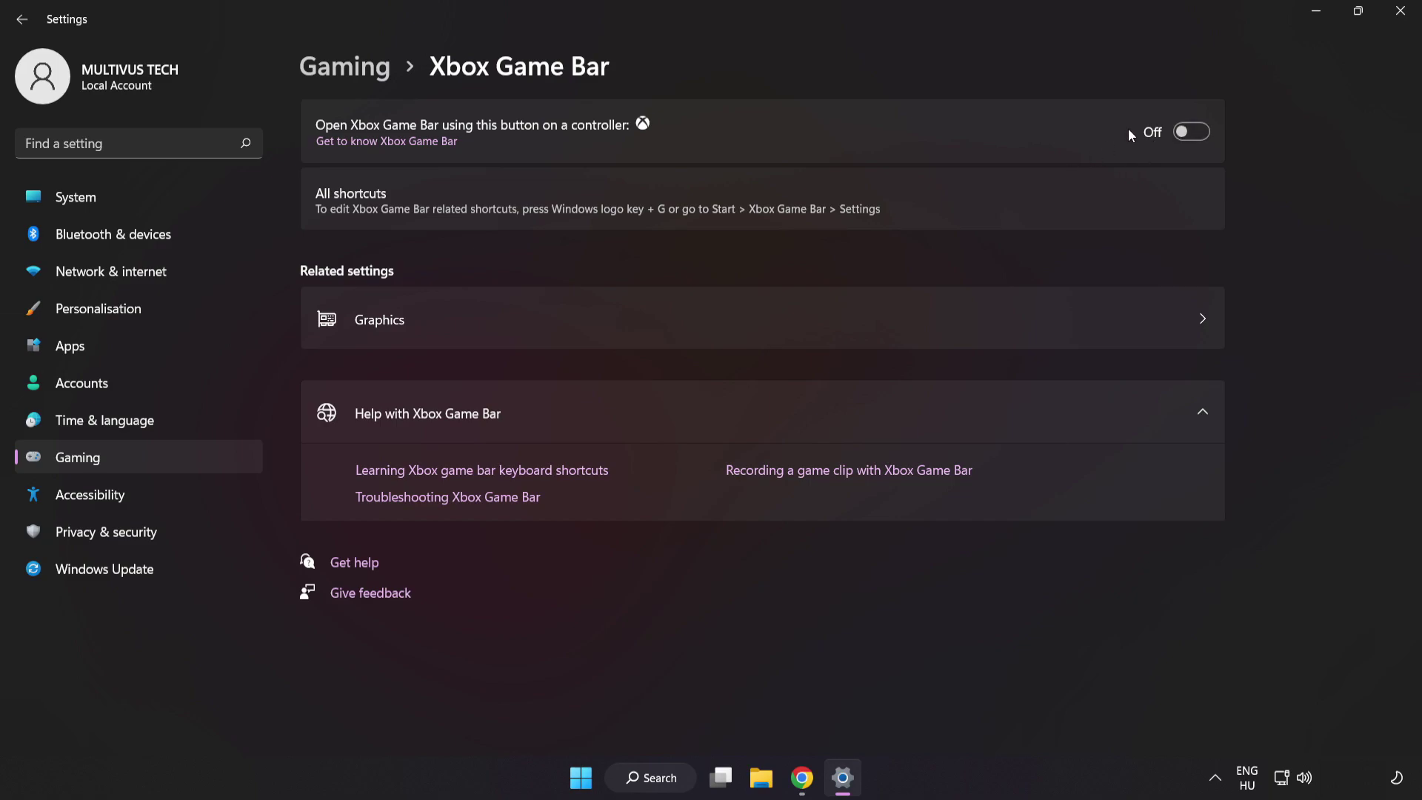
left_click(1400, 12)
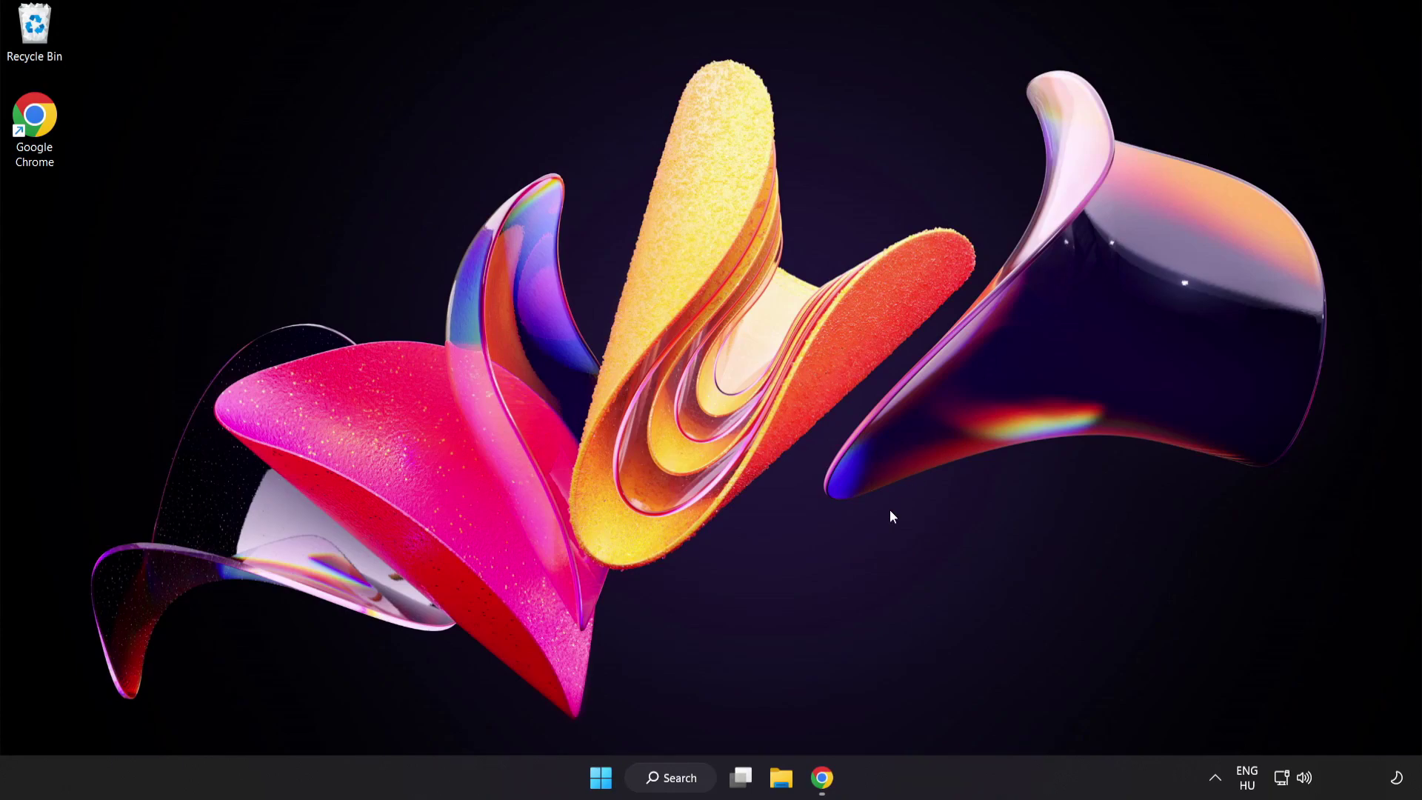
Launch Task Manager from the Start right-click menu and end the Google Chrome (8) process.
right_click(598, 784)
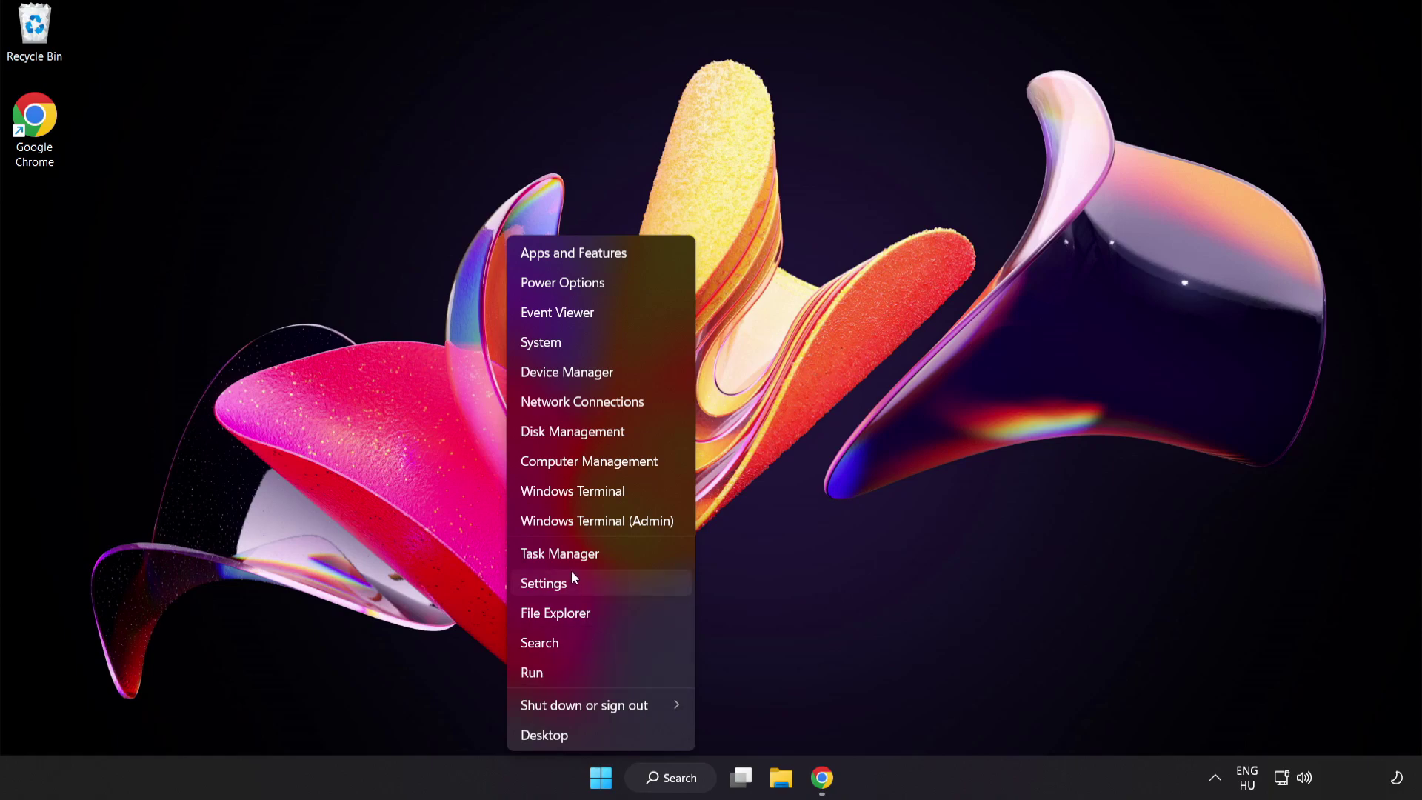
left_click(610, 552)
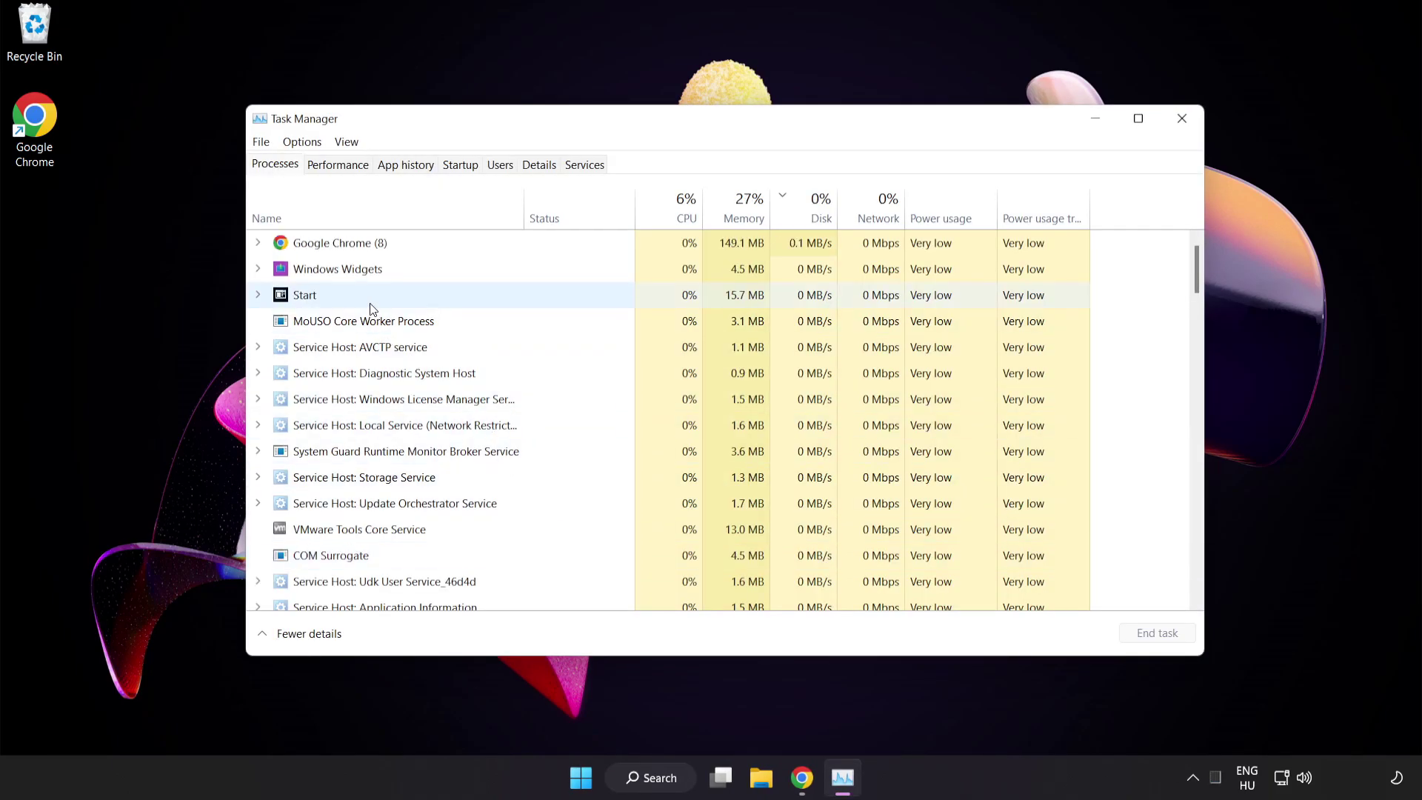
left_click(362, 244)
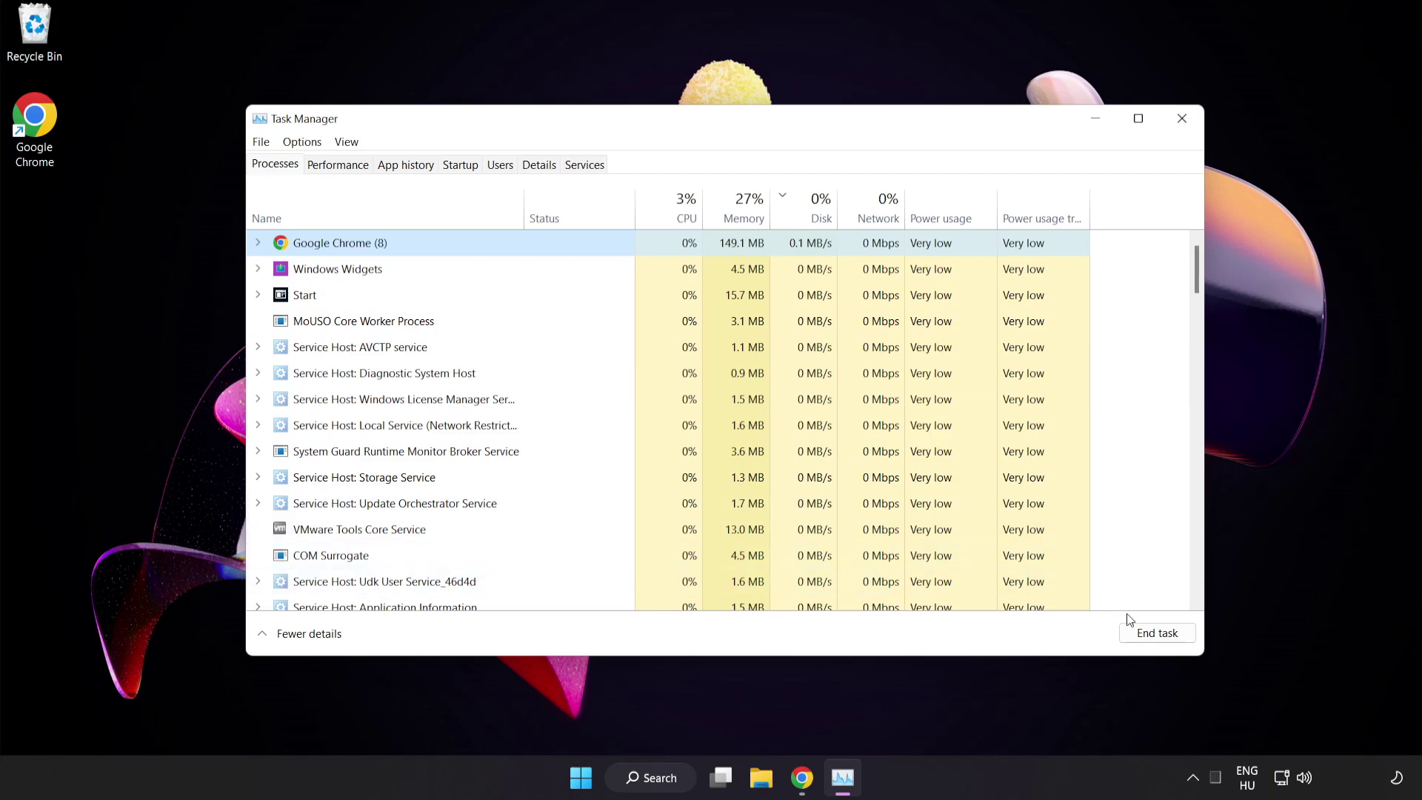
left_click(1150, 634)
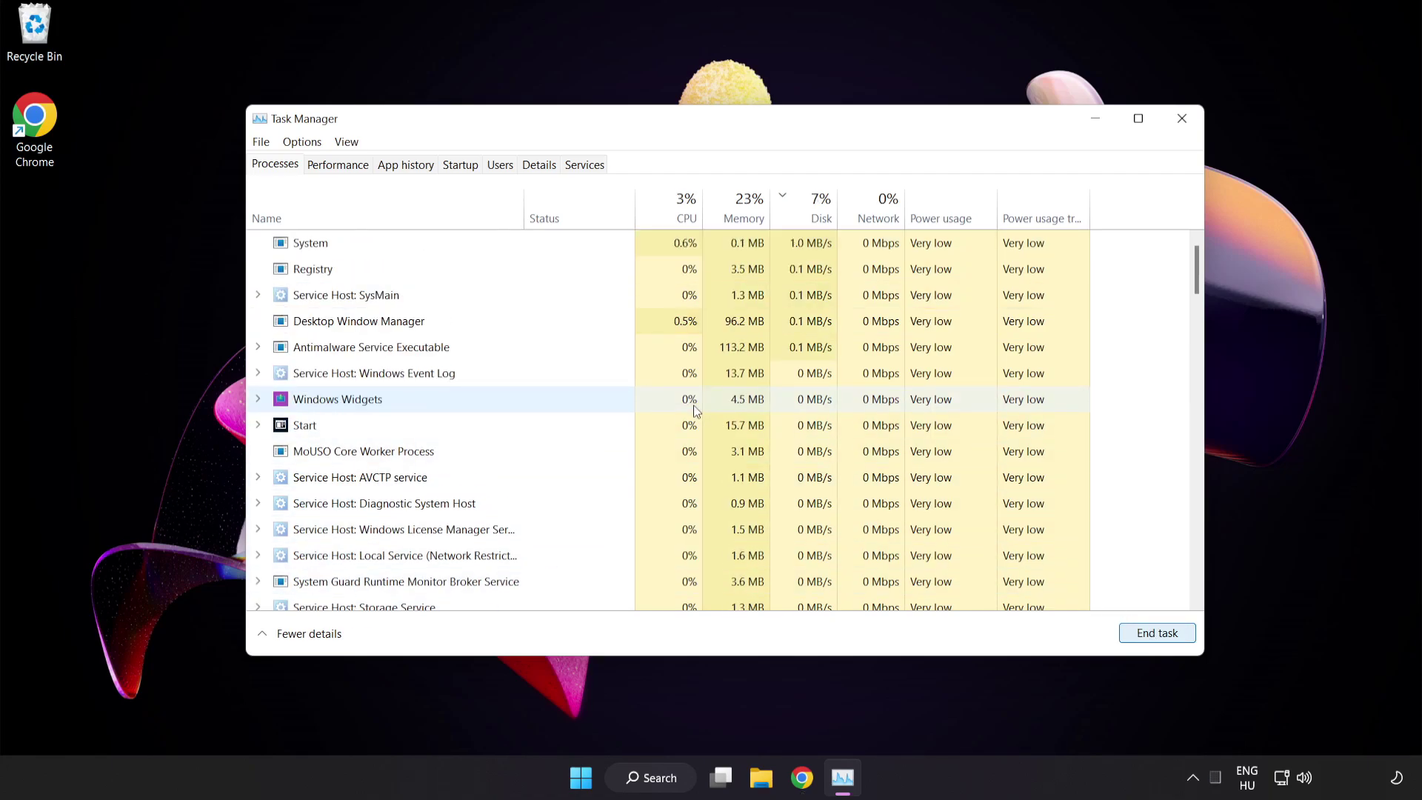
mouse_move(1196, 268)
left_mouse_down()
mouse_move(1193, 498)
mouse_move(1193, 251)
left_mouse_up()
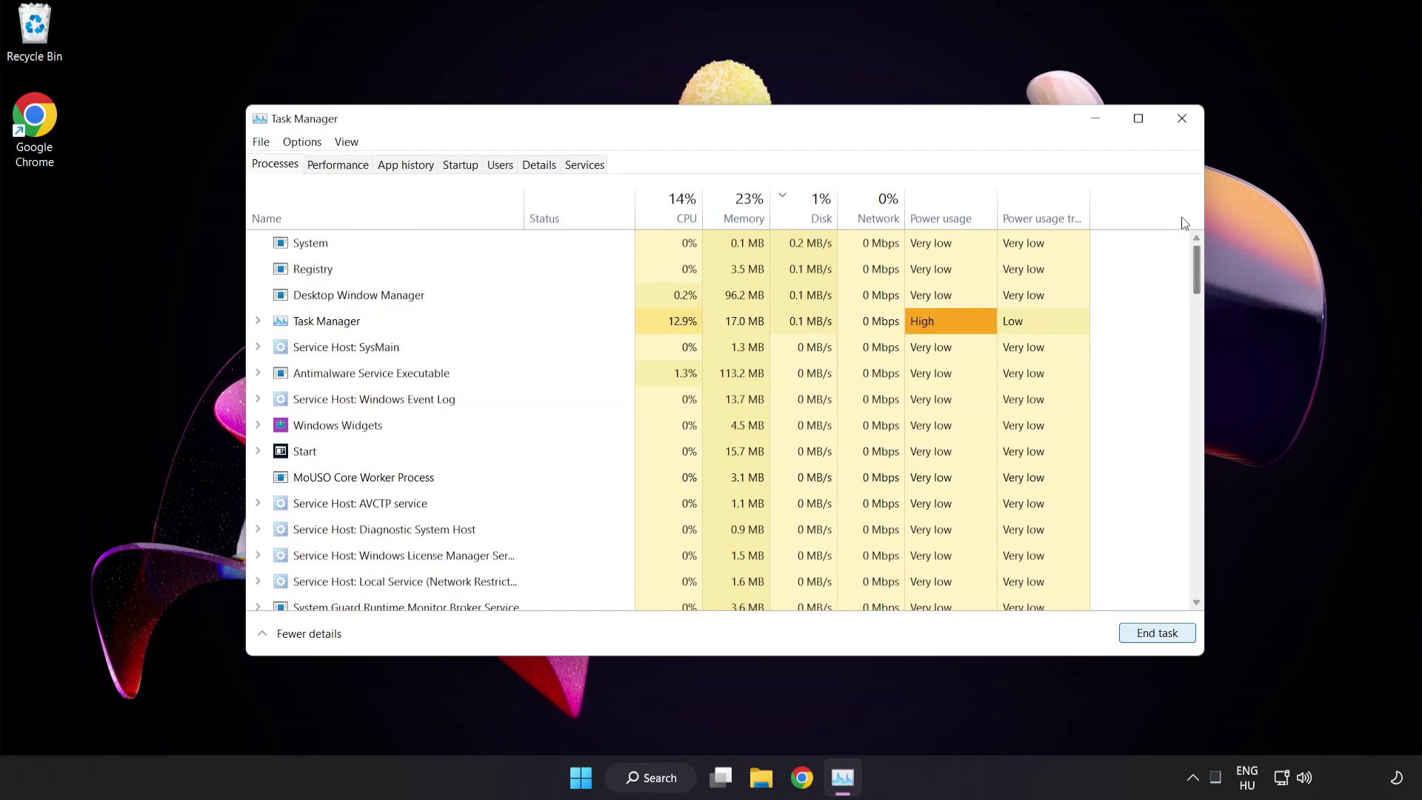
Disable Cortana, Phone Link and Terminal as startup apps, then close Task Manager.
left_click(463, 166)
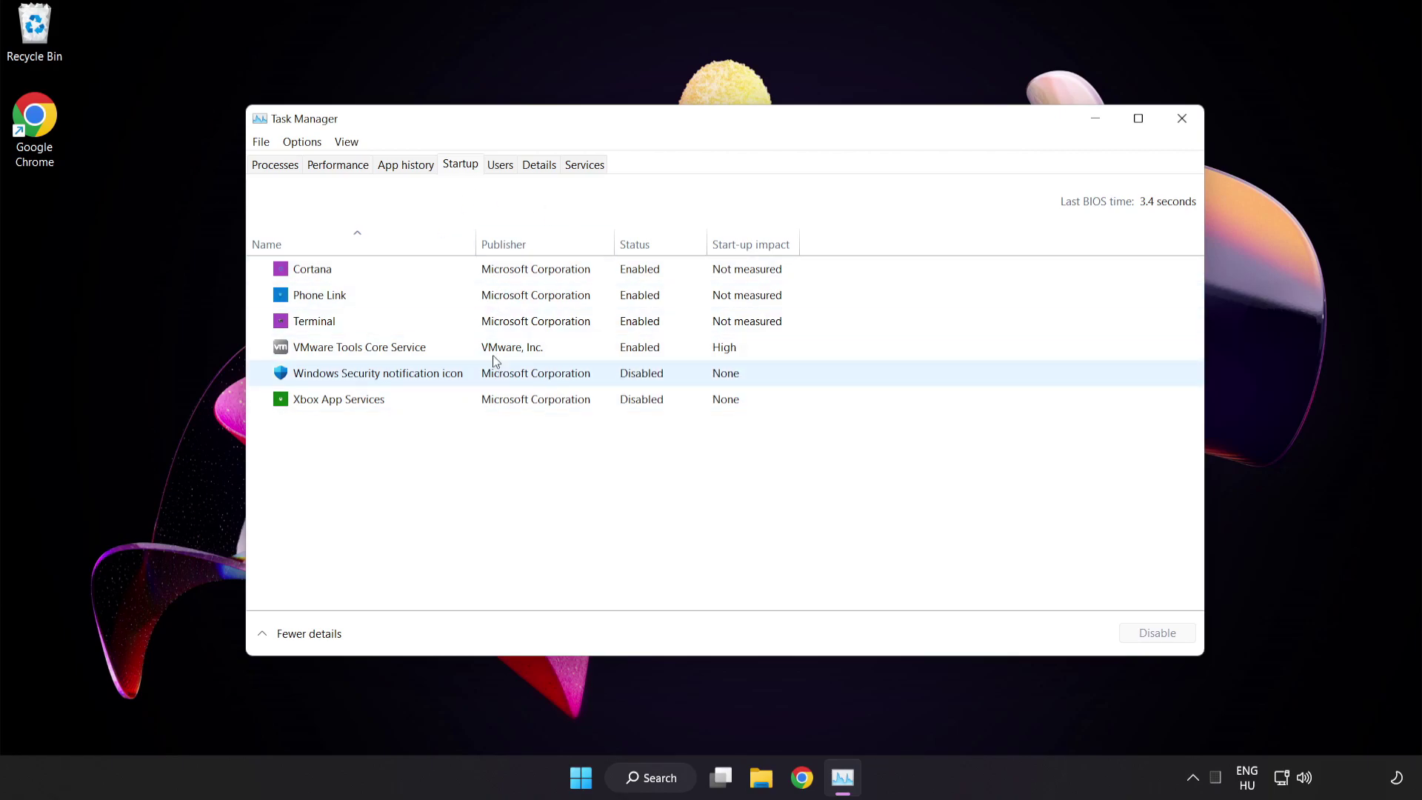
left_click(503, 272)
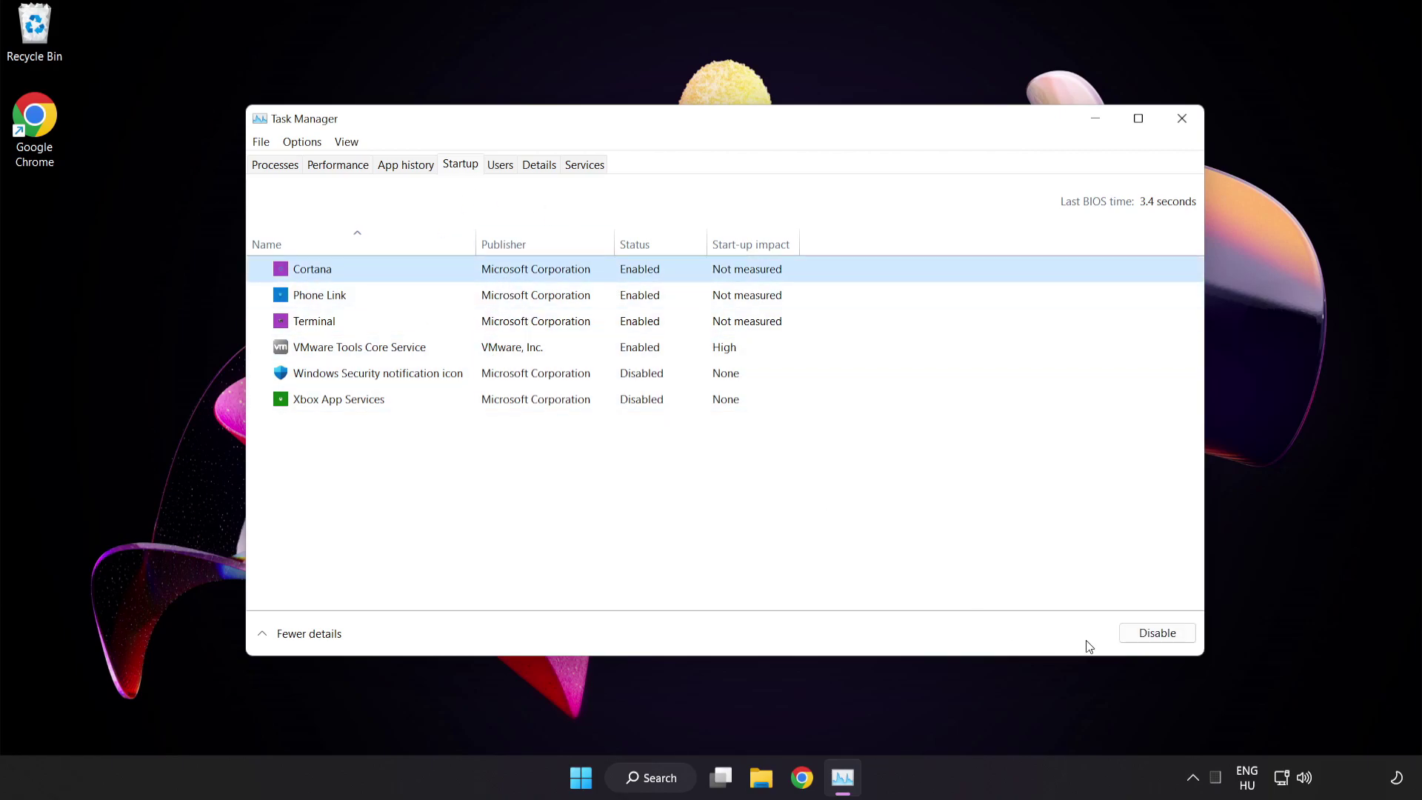
left_click(1162, 637)
left_click(419, 300)
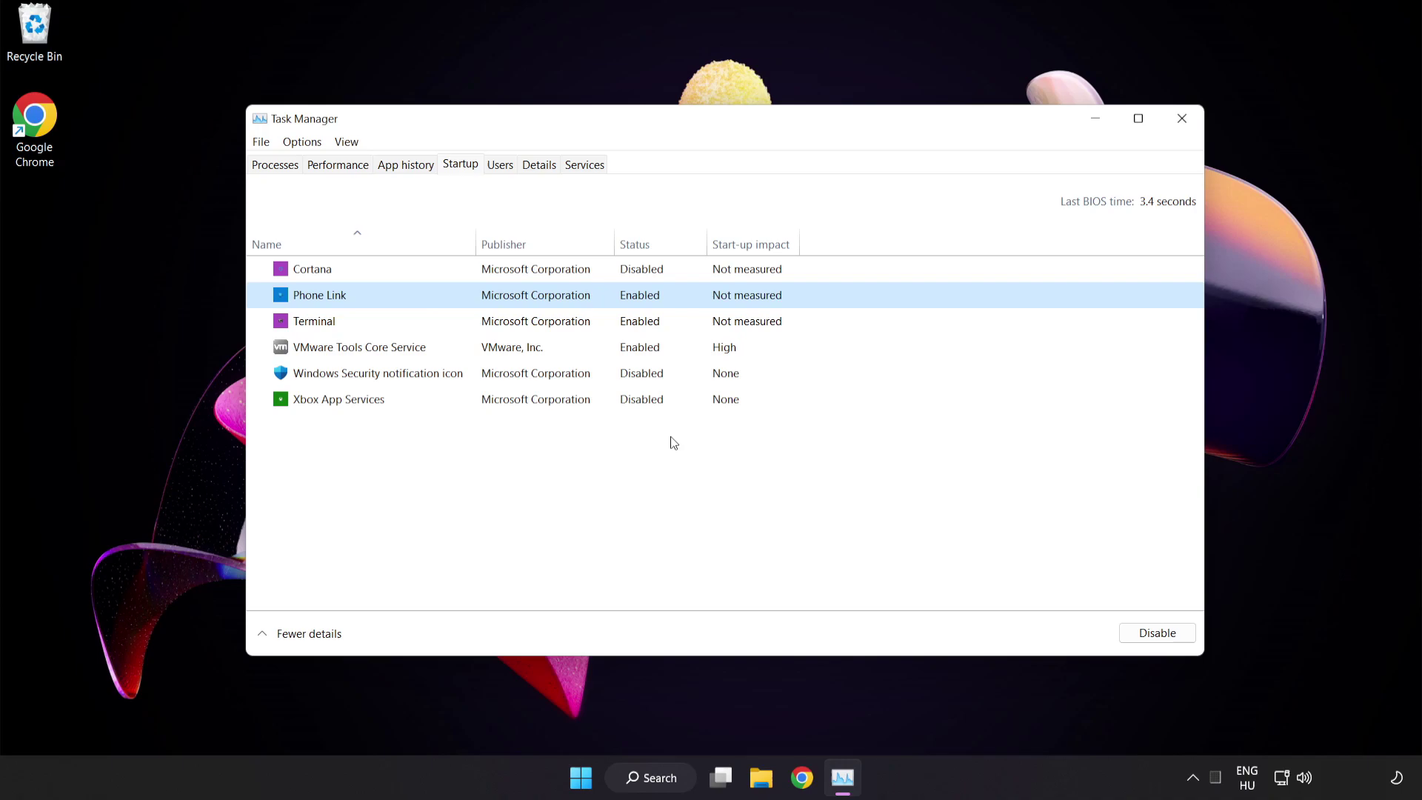
left_click(1157, 632)
left_click(569, 328)
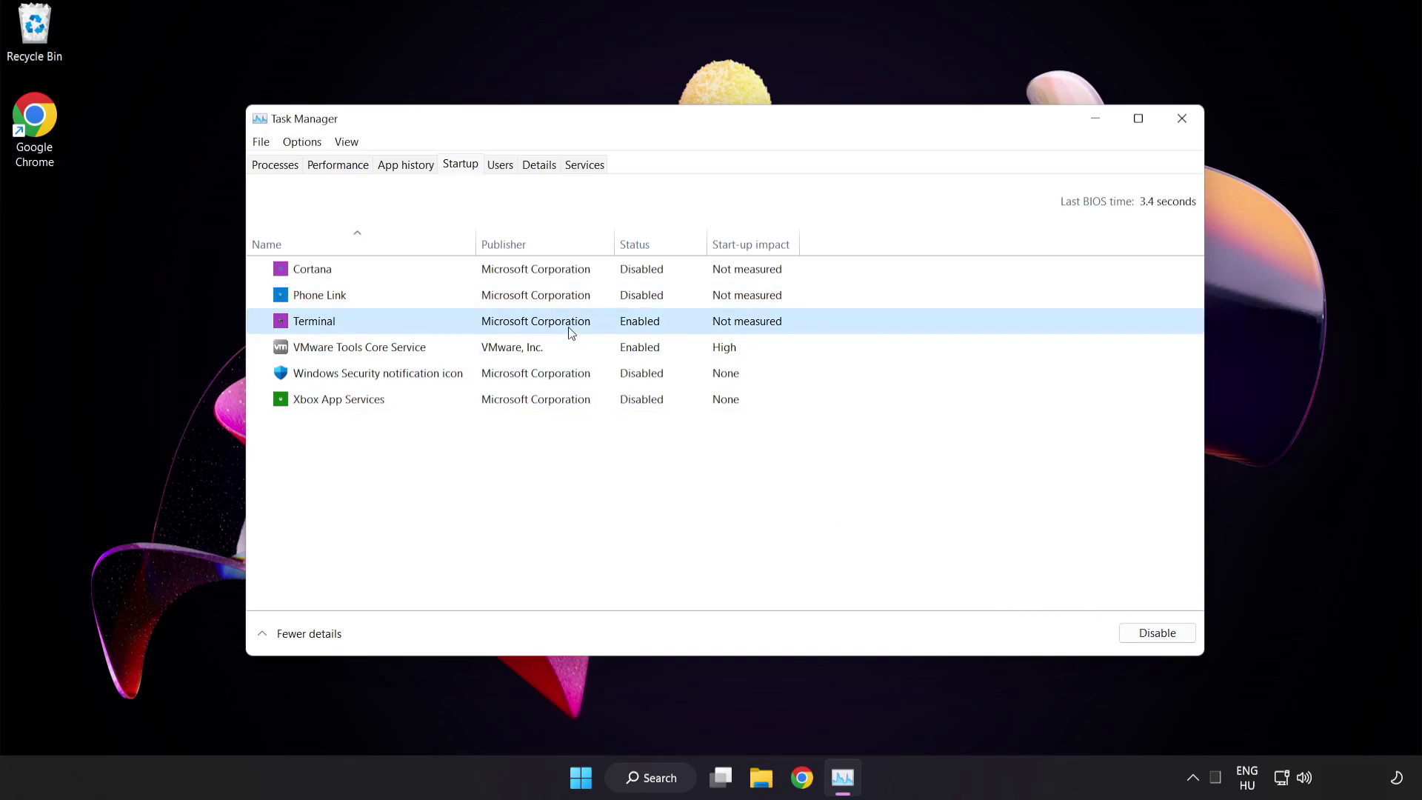
left_click(1157, 632)
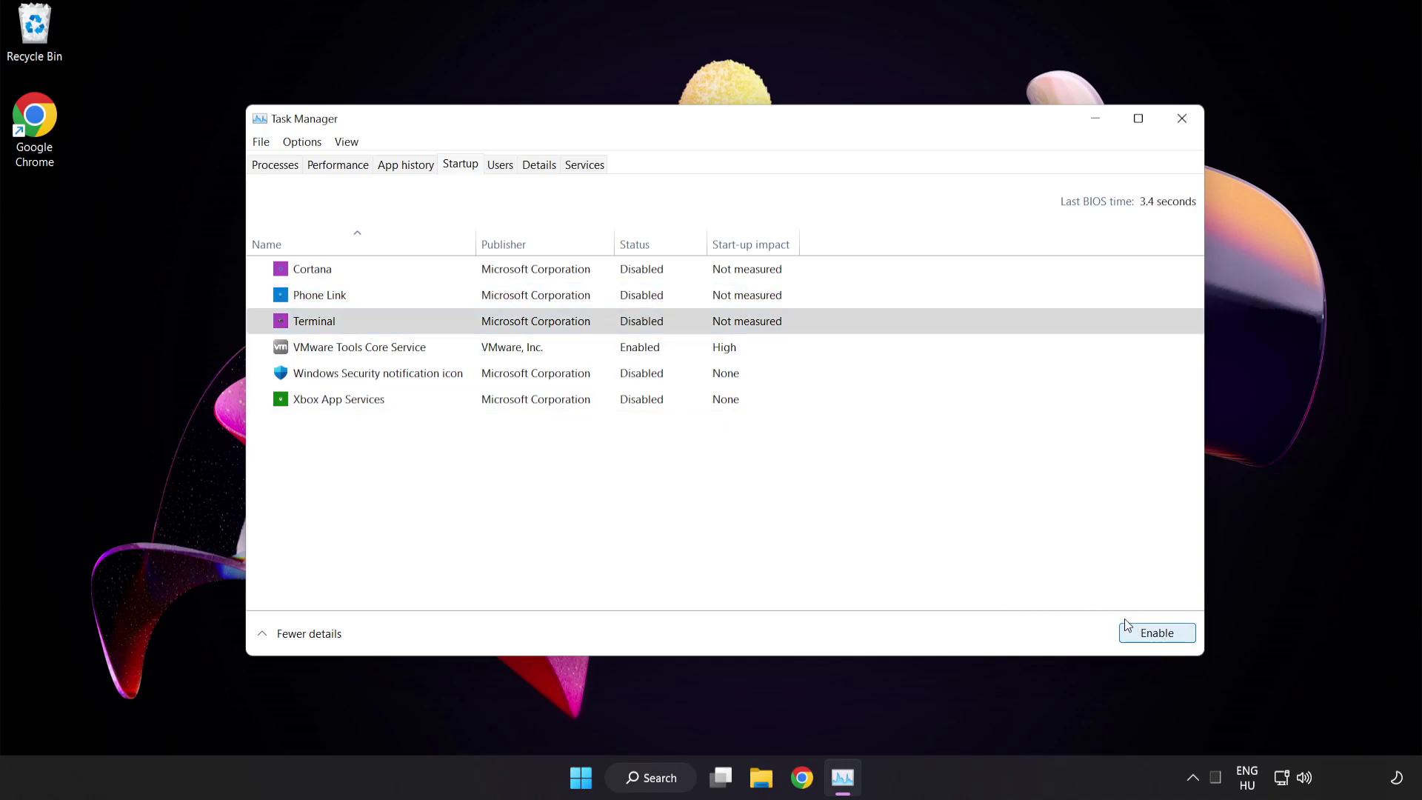
left_click(1181, 119)
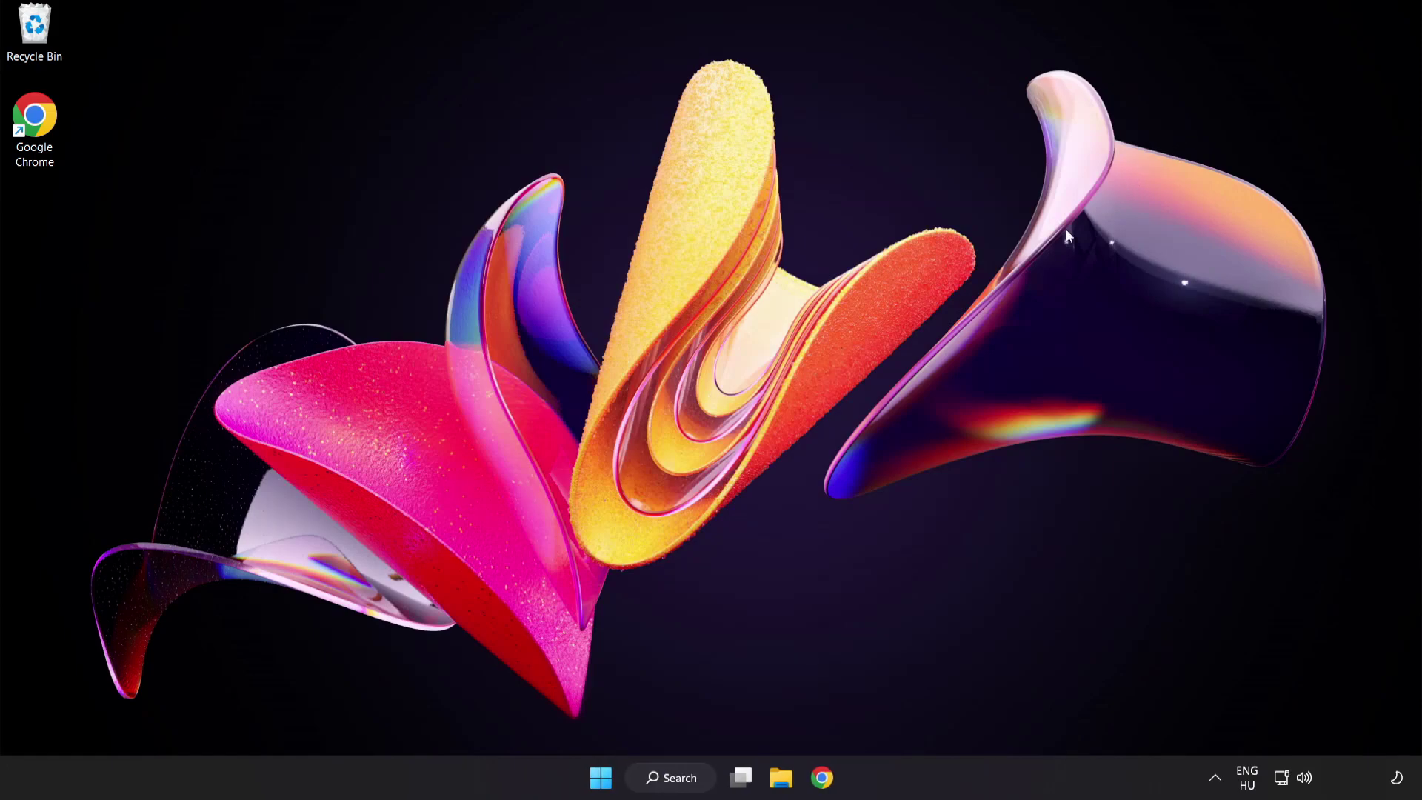
Search 'update' and open the Windows Update settings page.
left_click(678, 778)
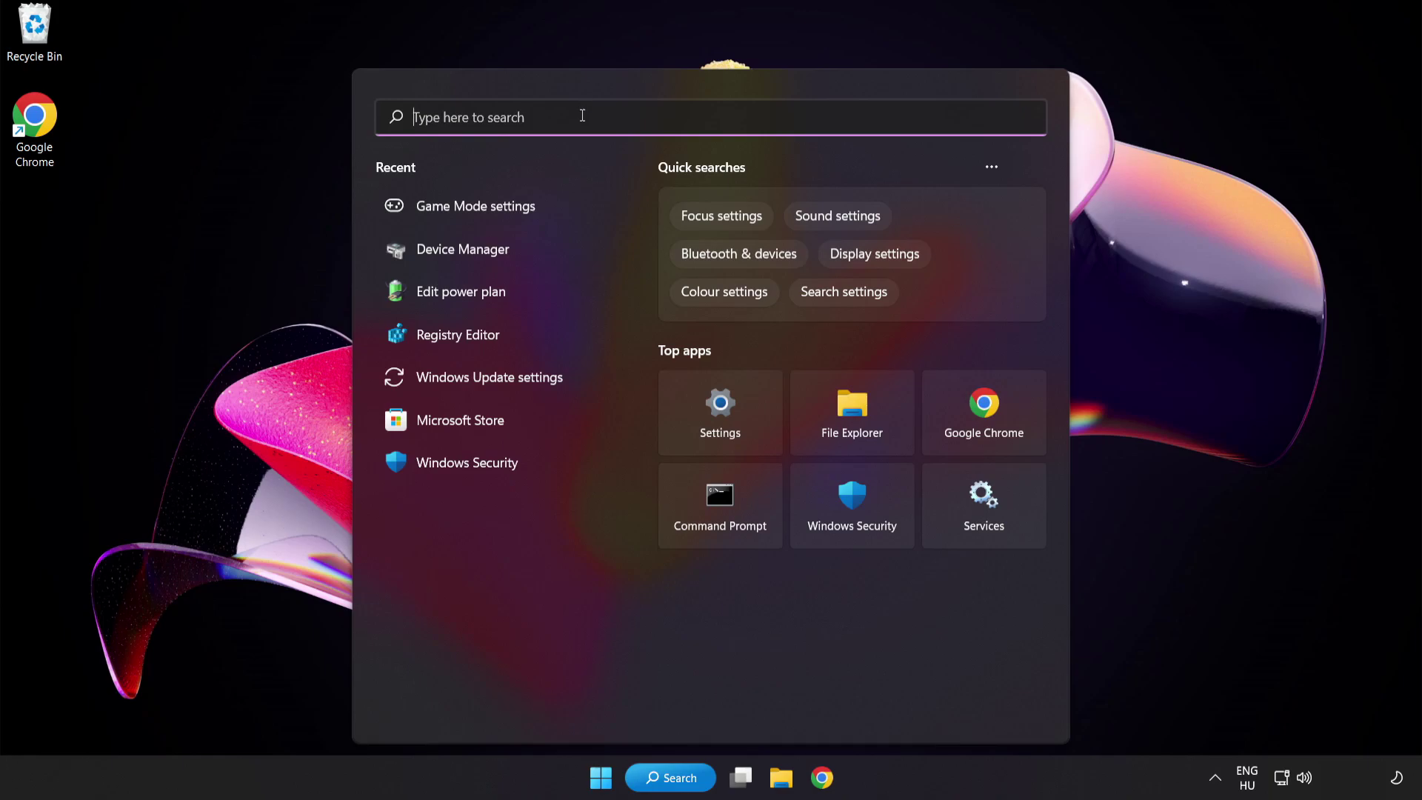
type("update")
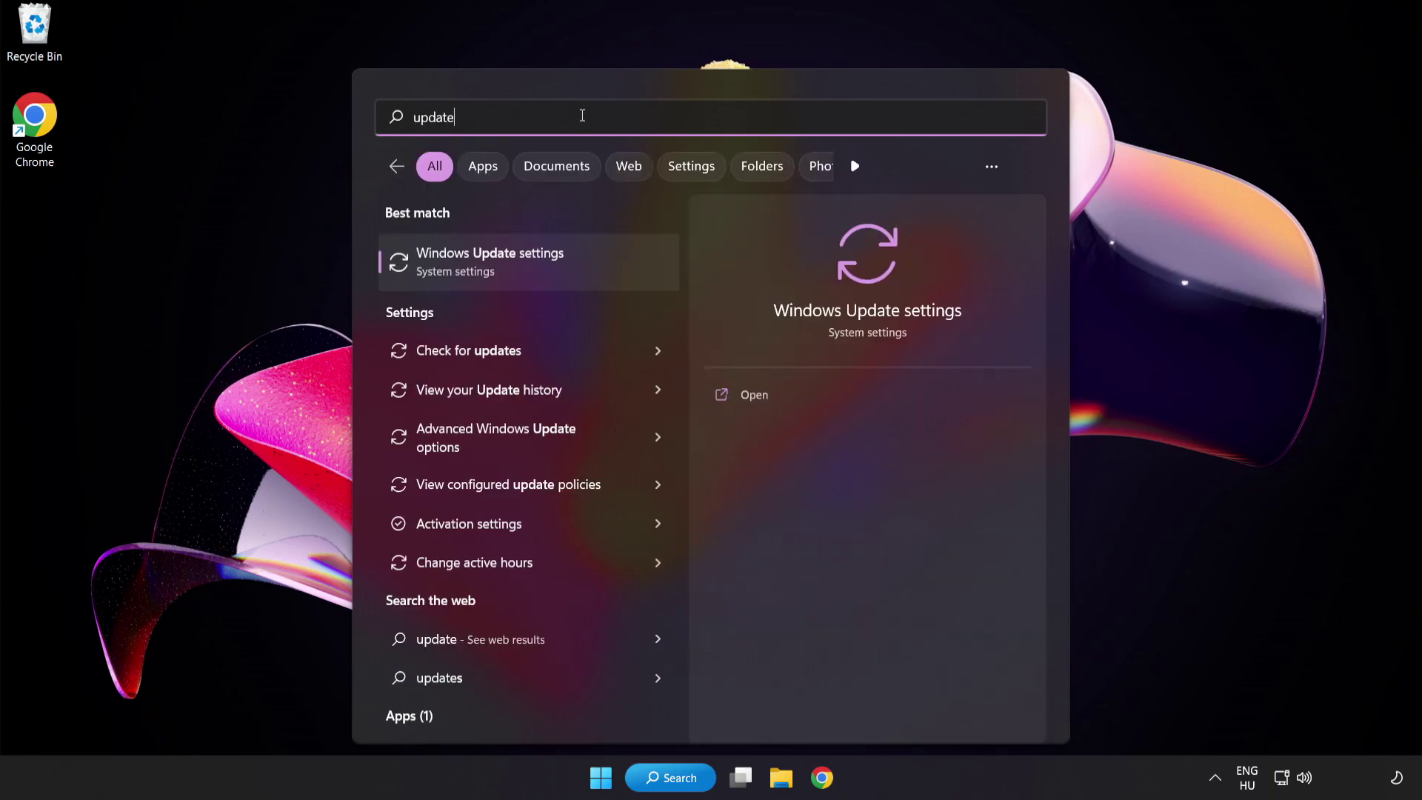
left_click(583, 259)
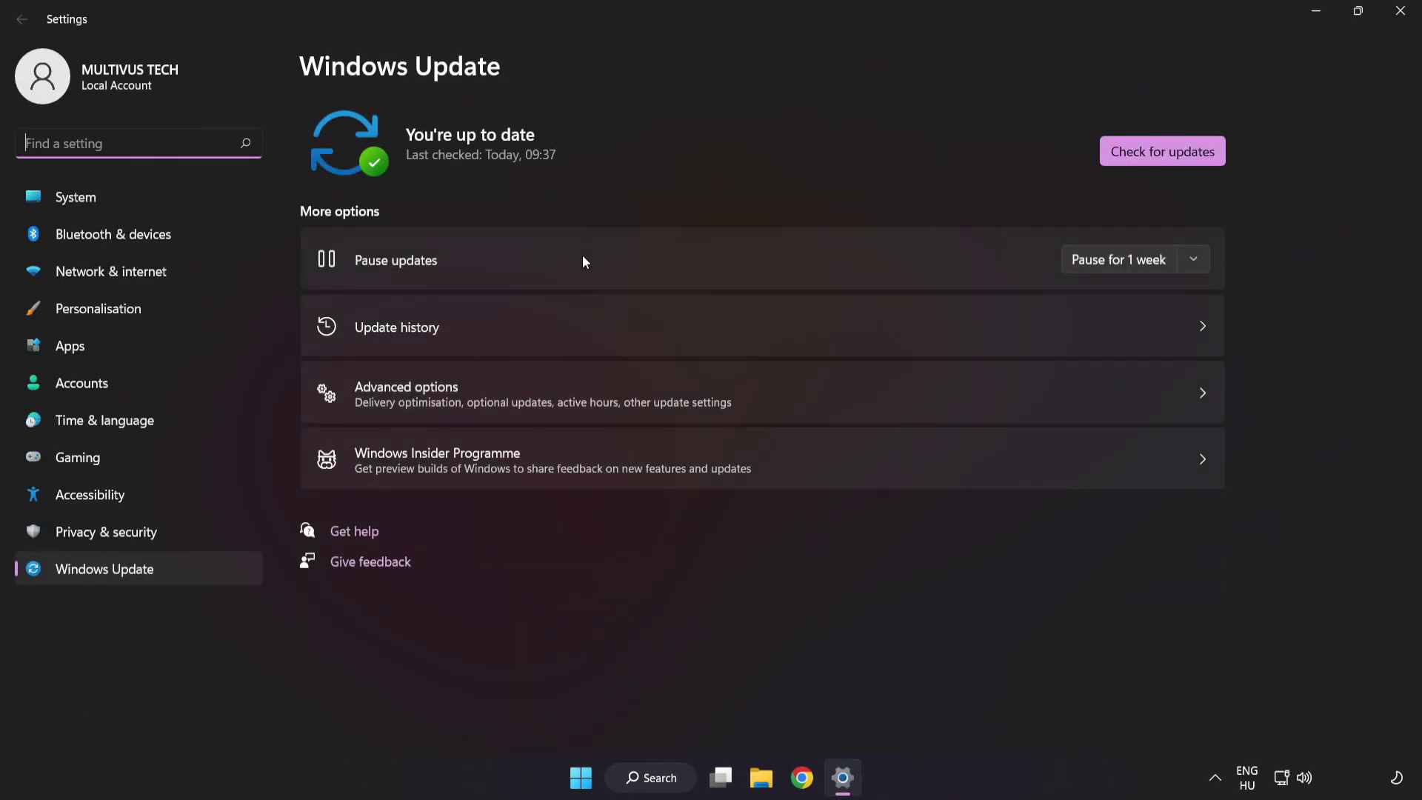
Run a Windows Update check until it reports 'You're up to date', then close Settings.
left_click(1148, 161)
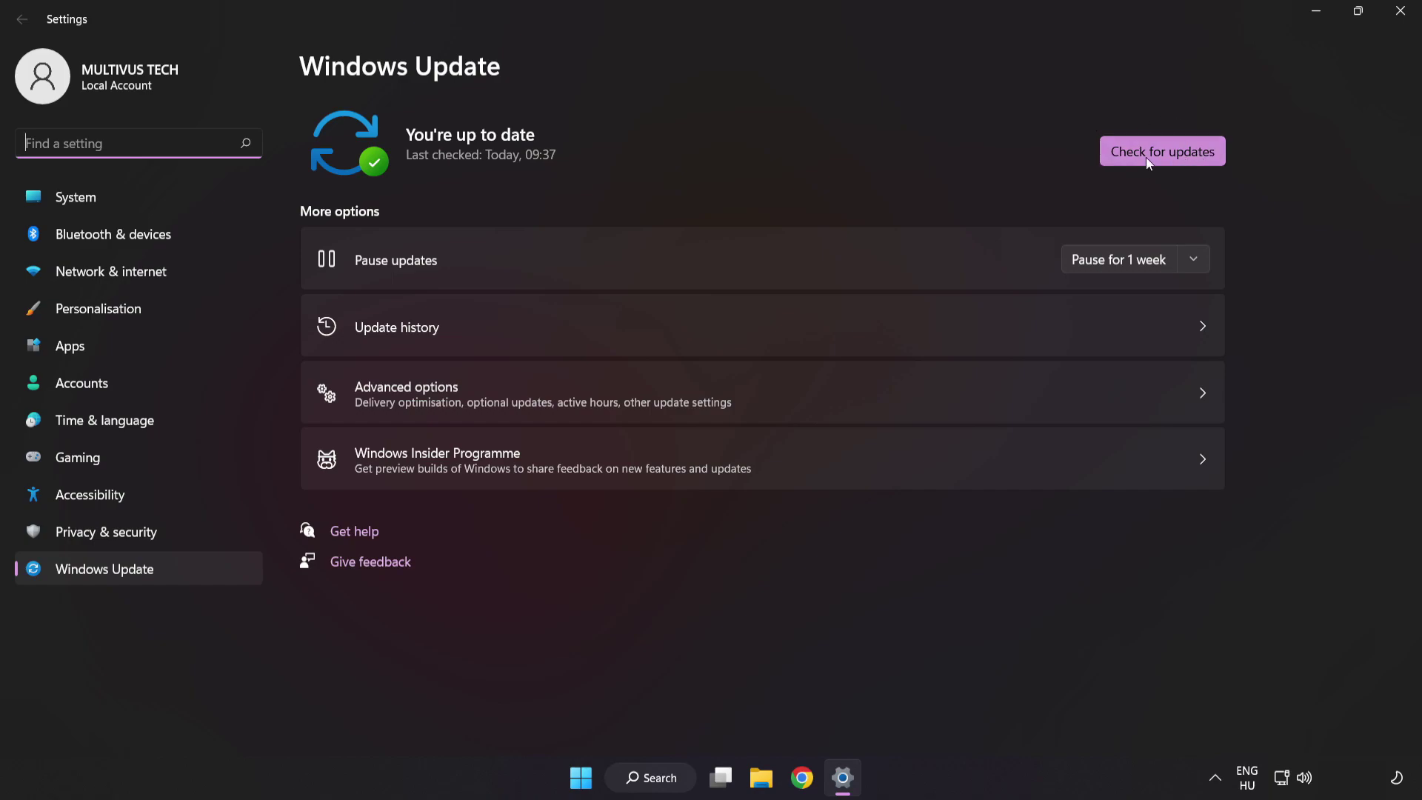
left_click(1161, 159)
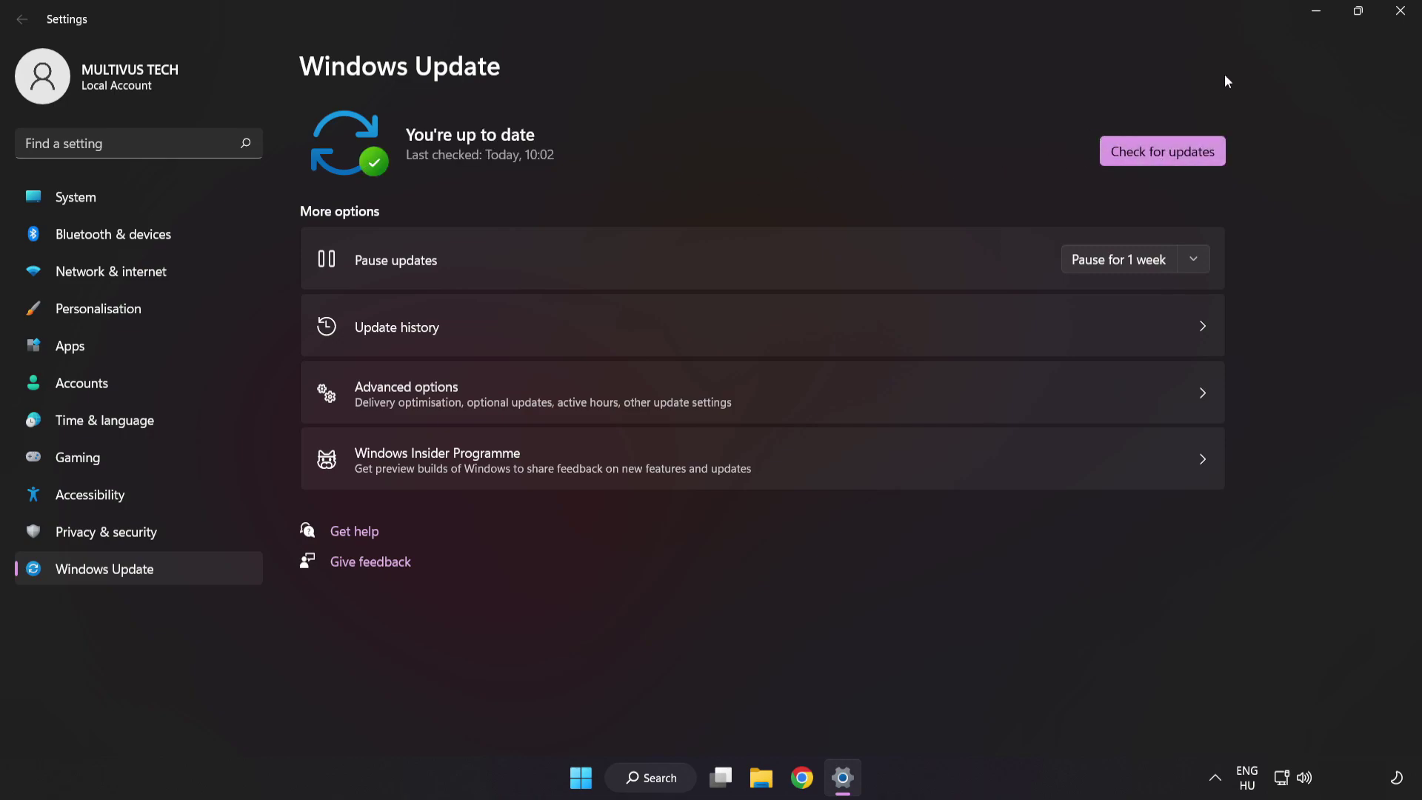
left_click(1399, 12)
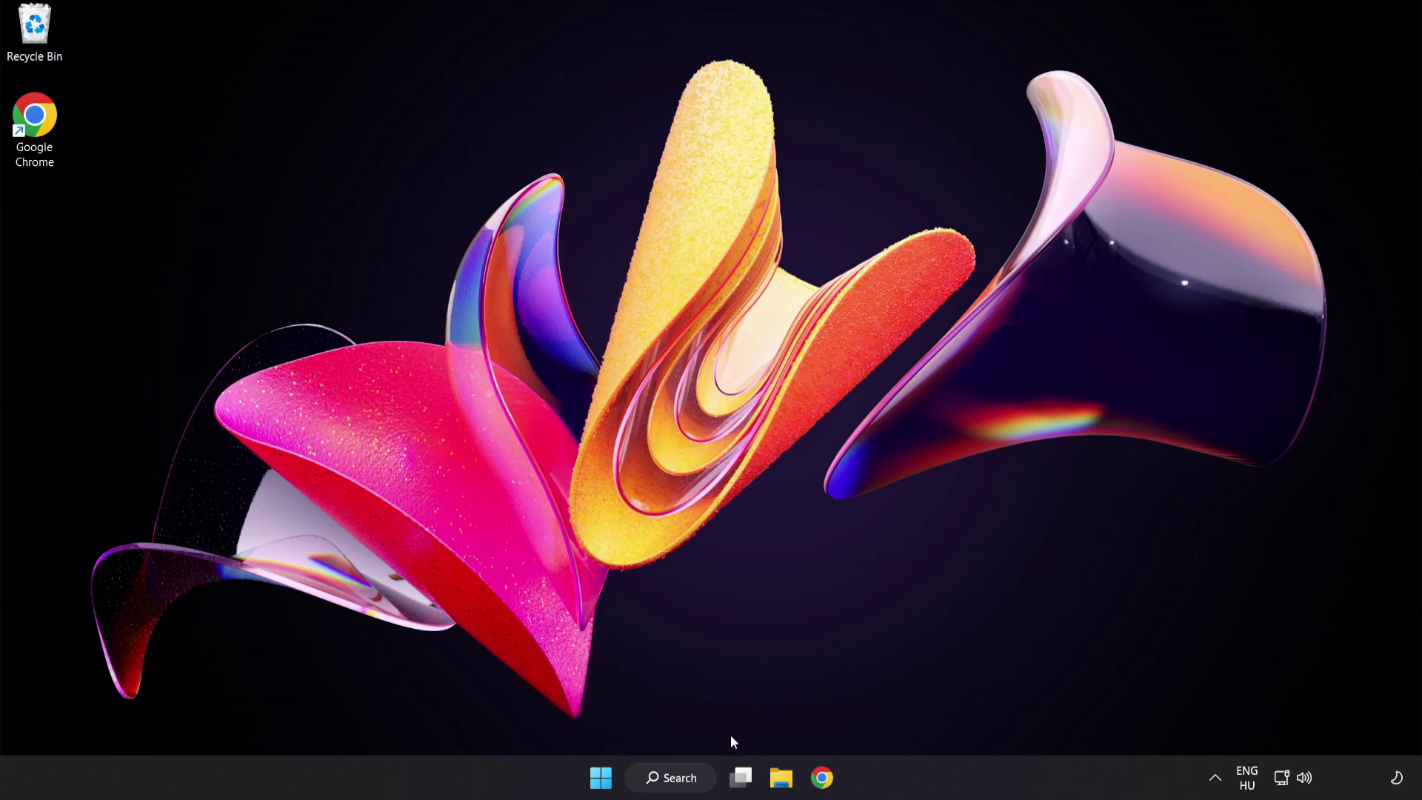
Search the taskbar for 'regedit' so Registry Editor shows as the best match.
left_click(687, 784)
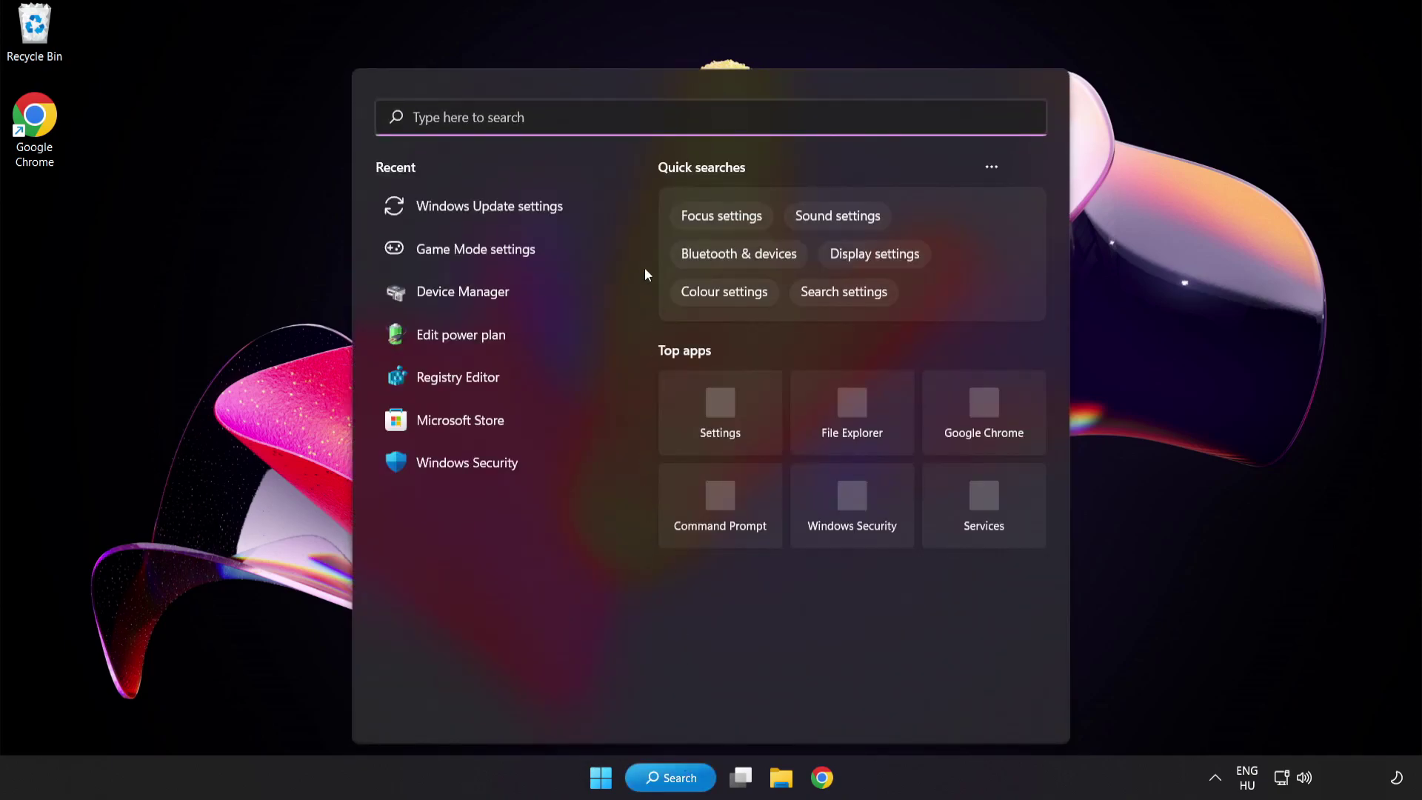
type("regedit")
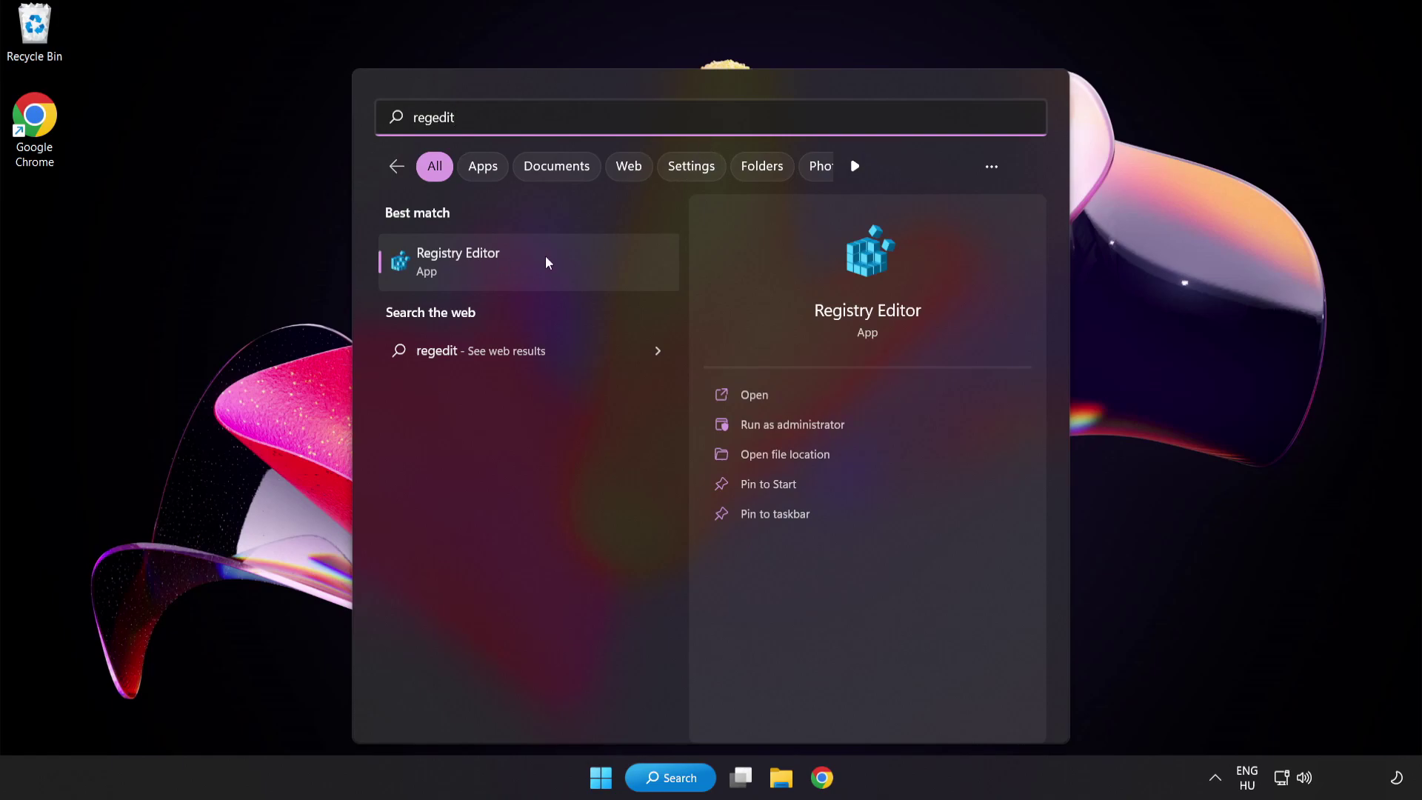
Launch Registry Editor and browse to HKEY_CURRENT_USER\System\GameConfigStore.
left_click(545, 257)
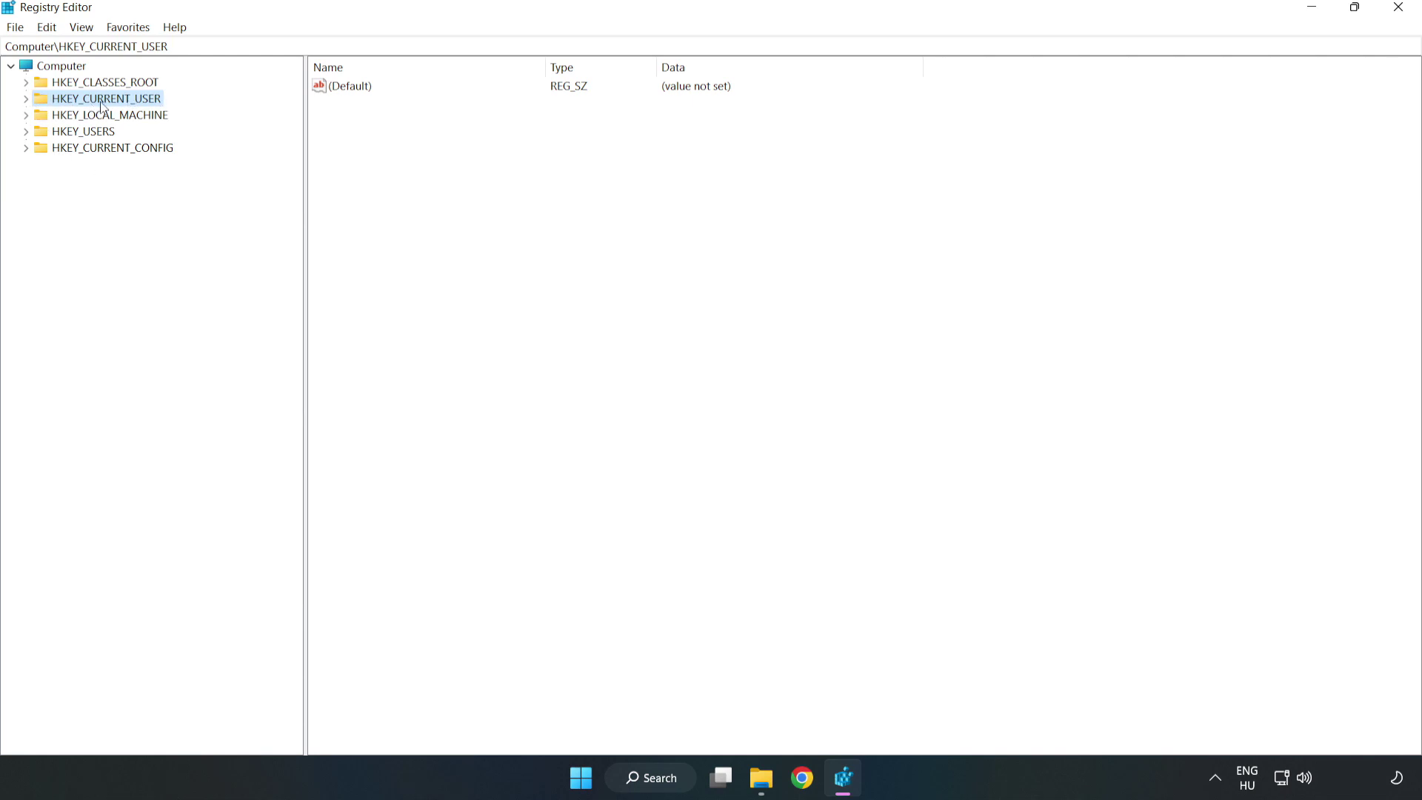
left_click(28, 100)
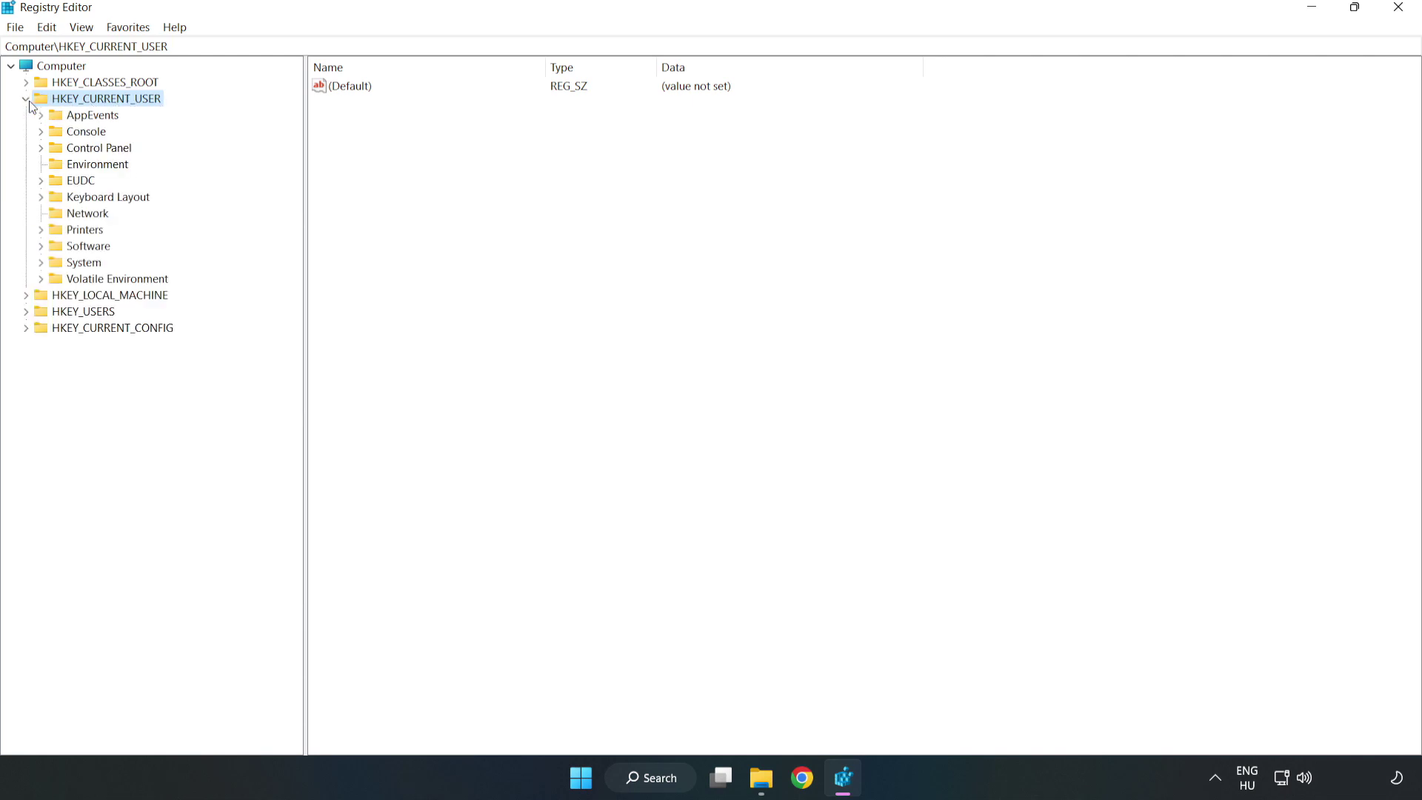
left_click(41, 264)
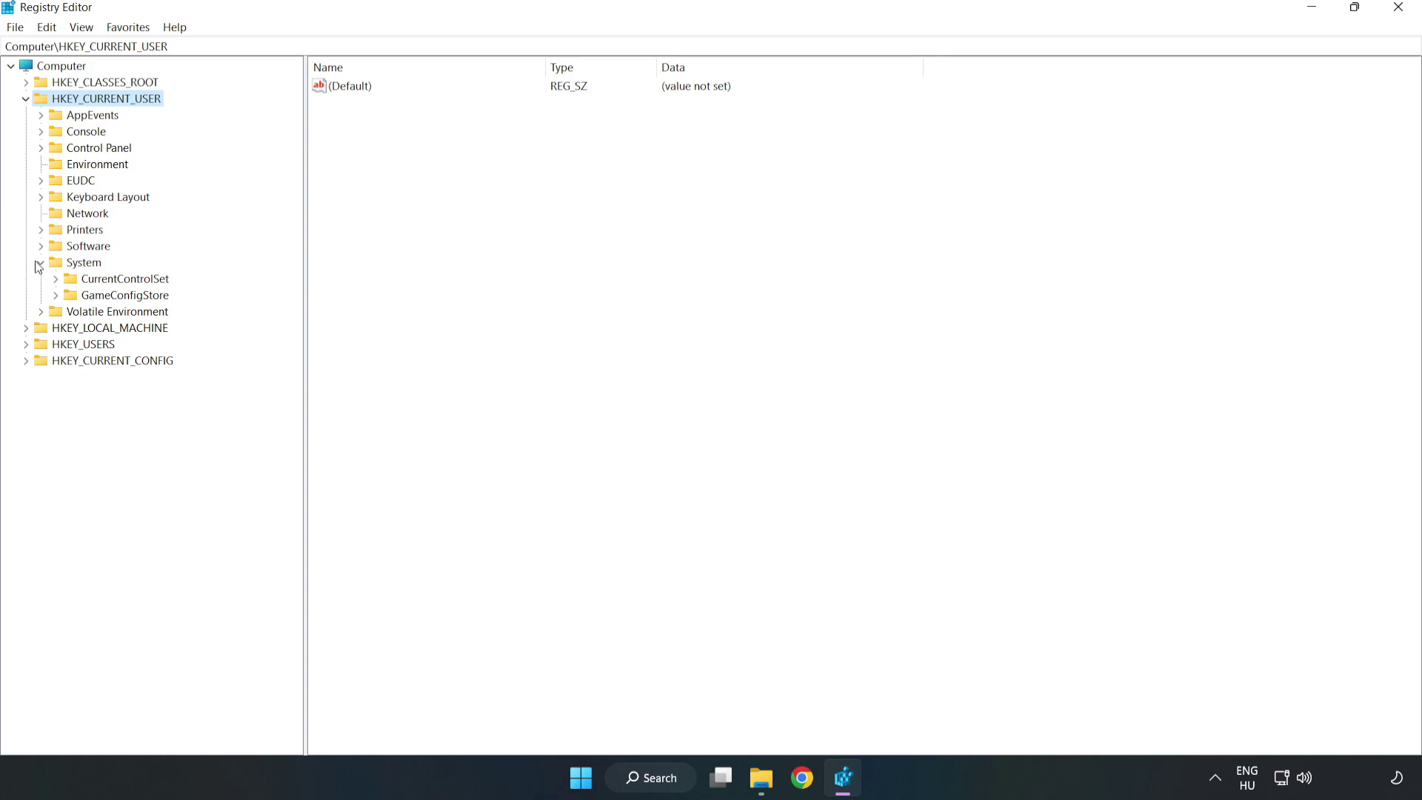
left_click(119, 299)
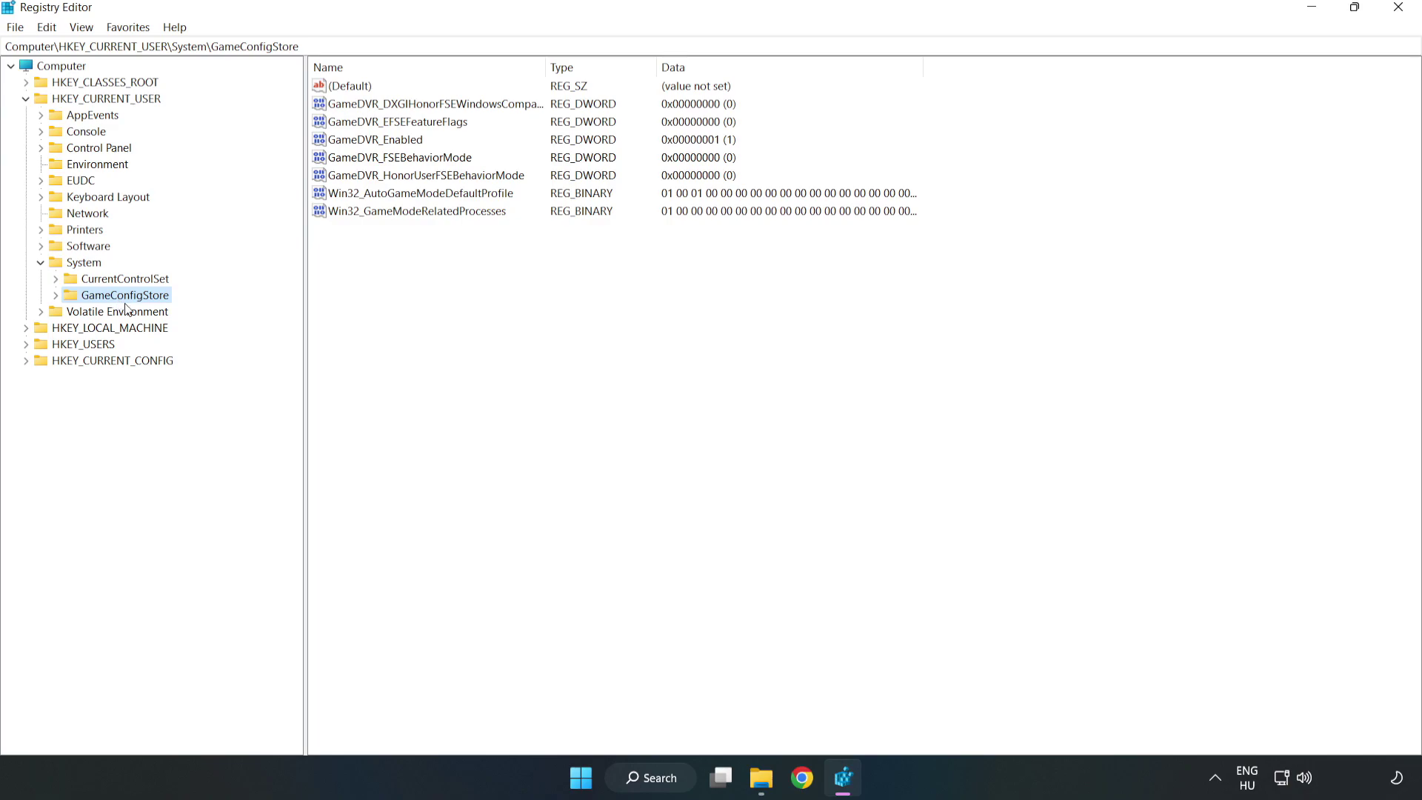
Change the GameDVR_Enabled value data to 0.
left_click(349, 142)
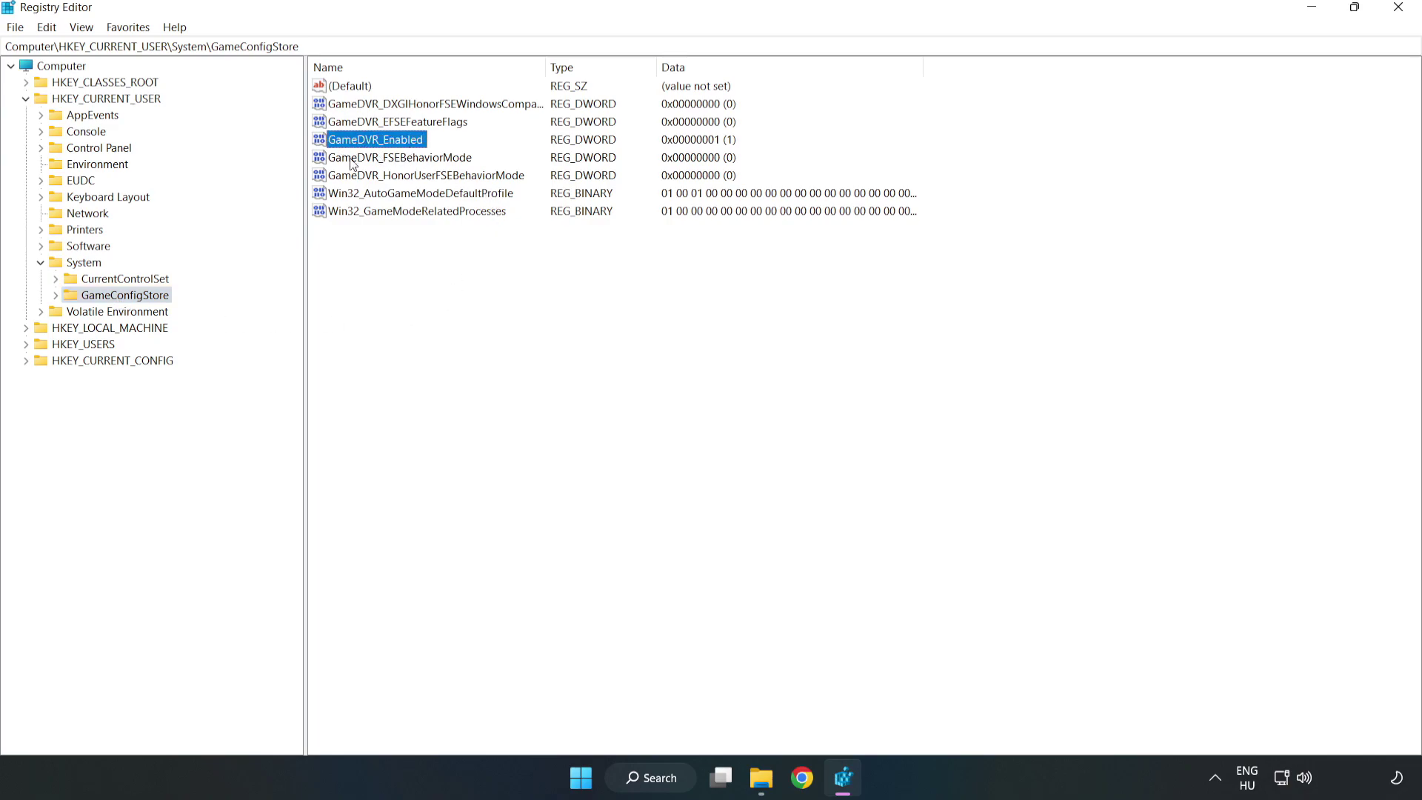
right_click(388, 145)
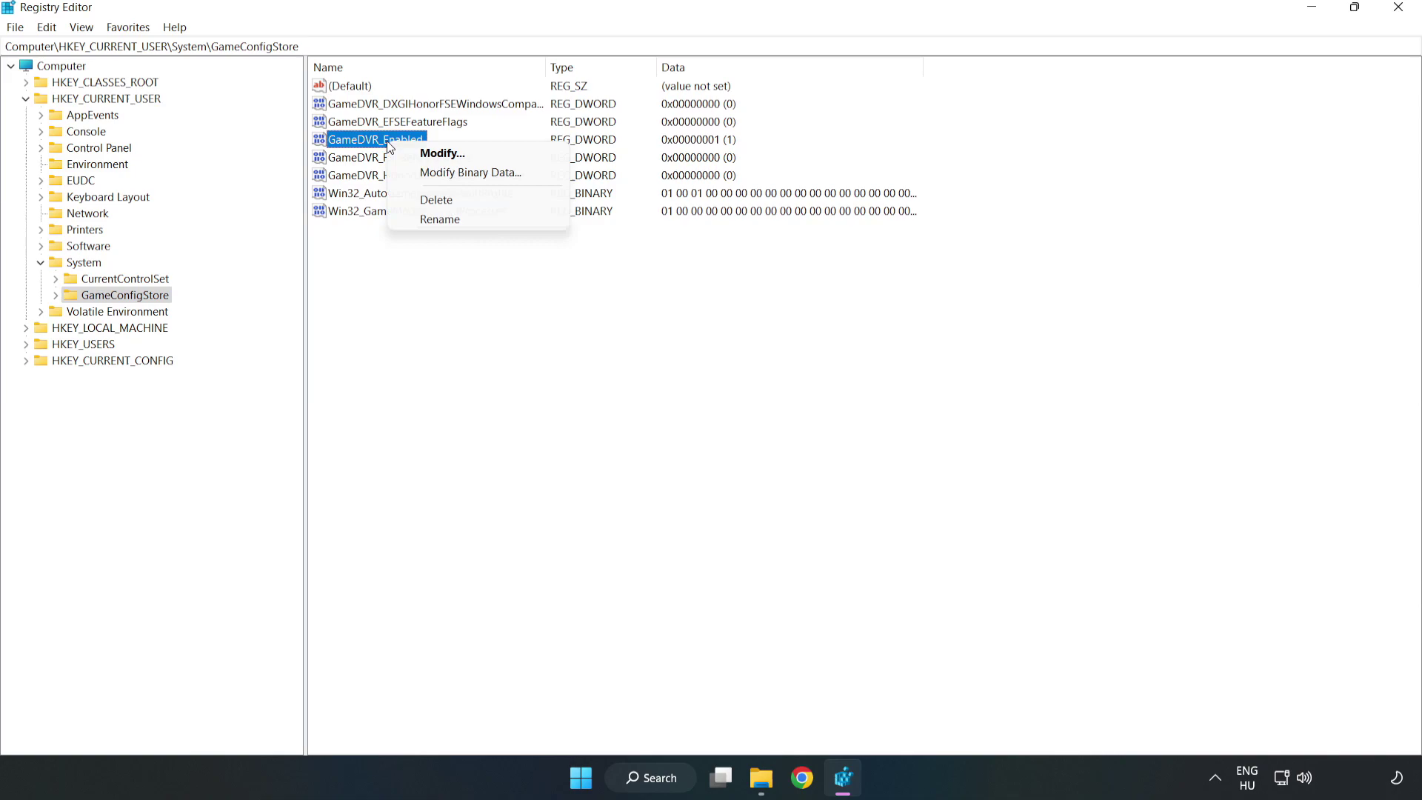
left_click(451, 154)
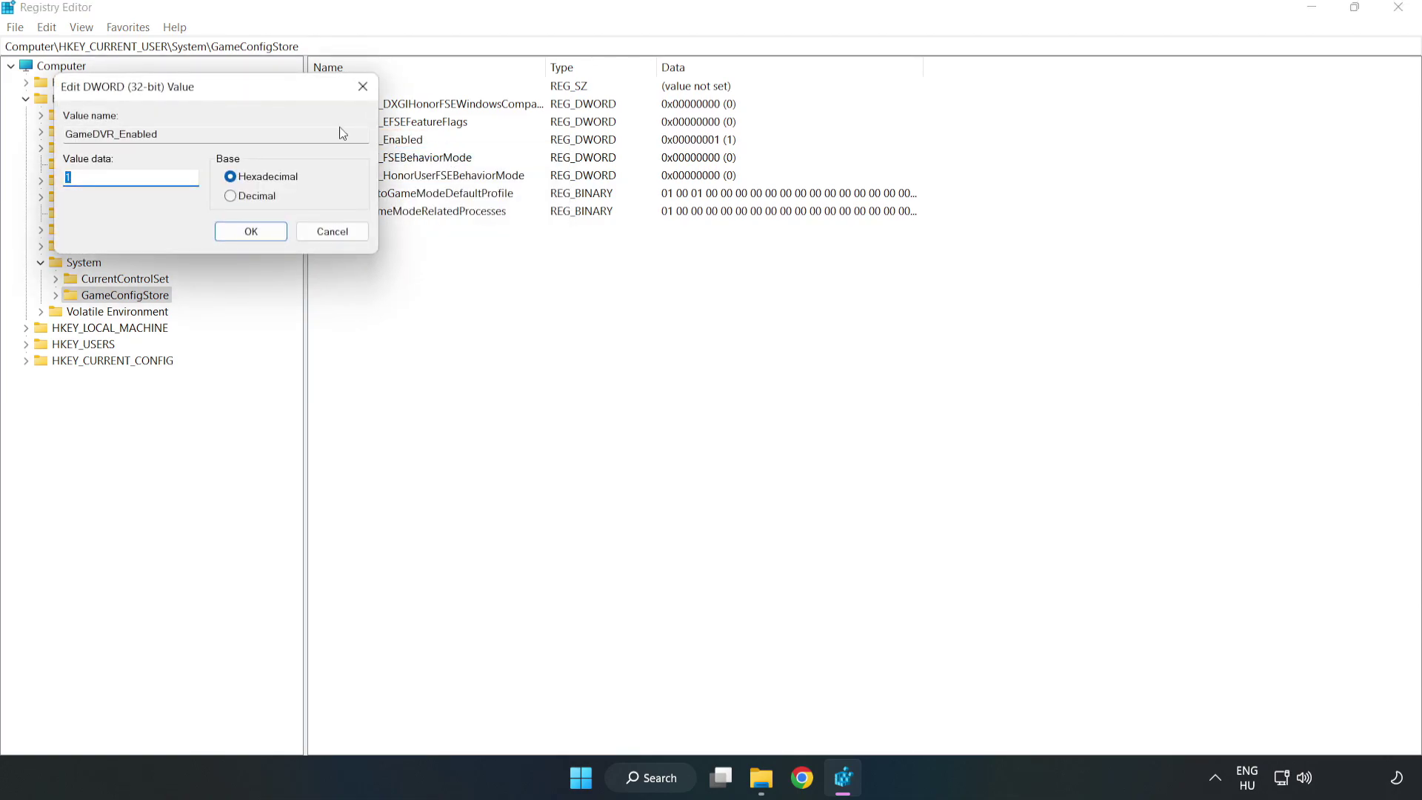
left_click_drag(286, 100, 792, 301)
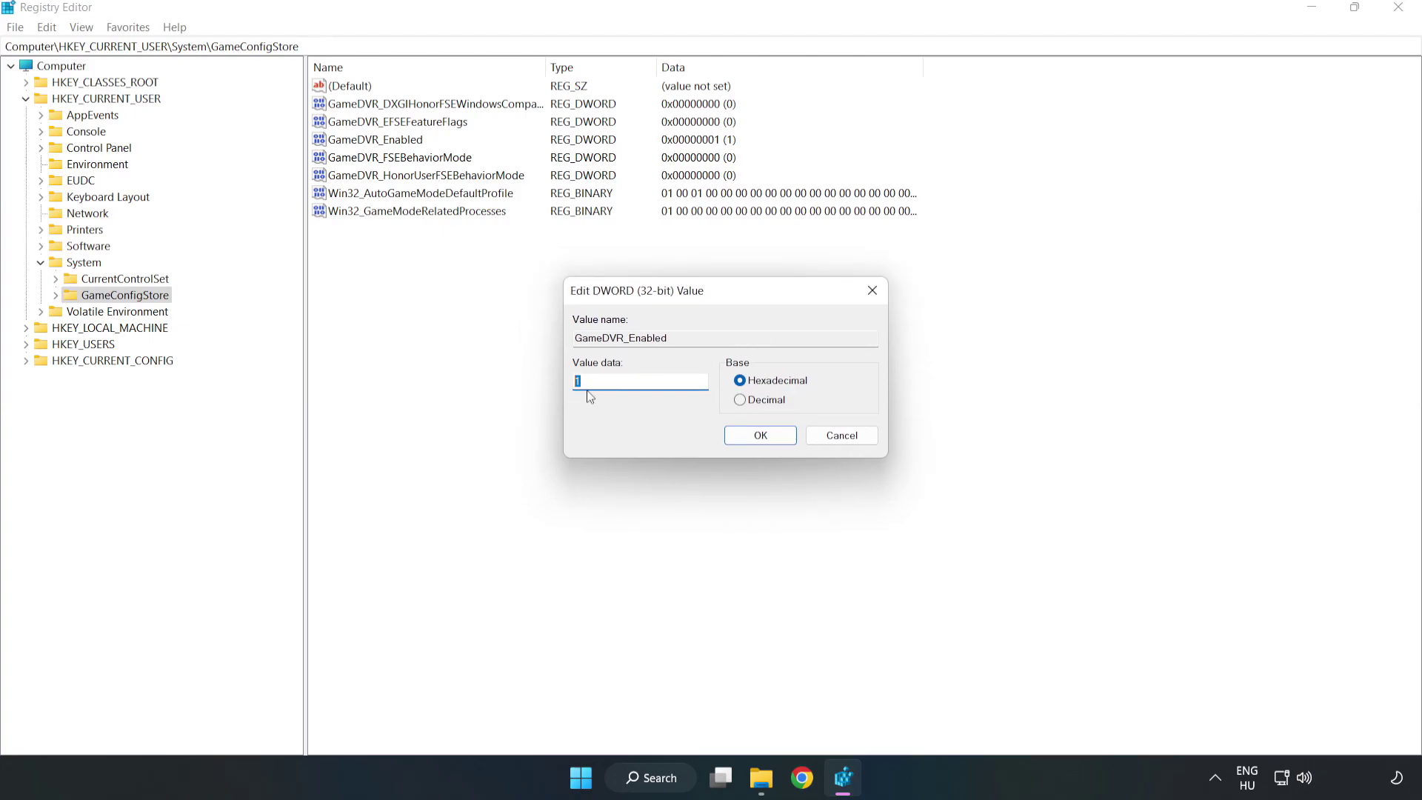
type("0")
left_click(760, 437)
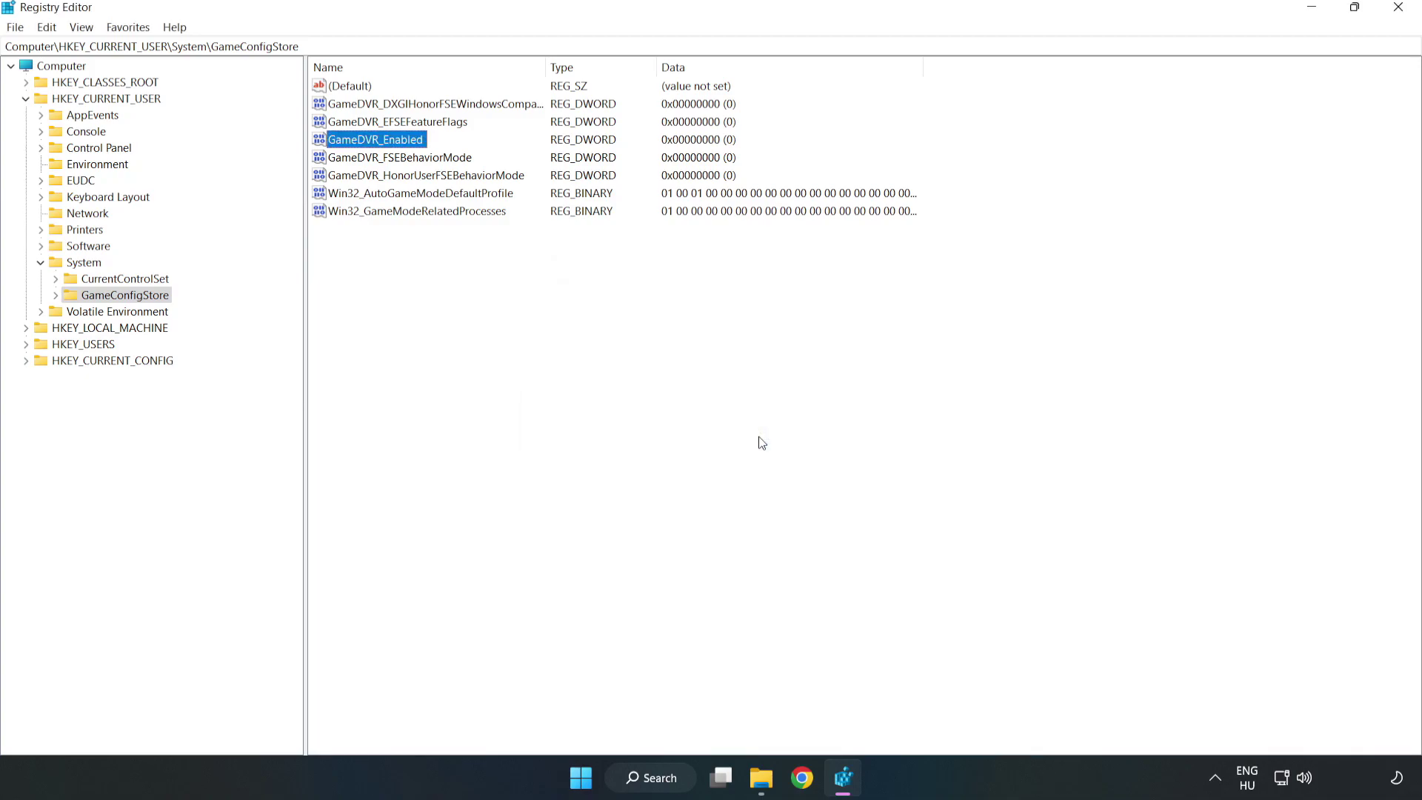
Collapse HKEY_CURRENT_USER and browse to HKLM\SOFTWARE\Microsoft\PolicyManager\default\ApplicationManagement\AllowGameDVR.
left_click(25, 99)
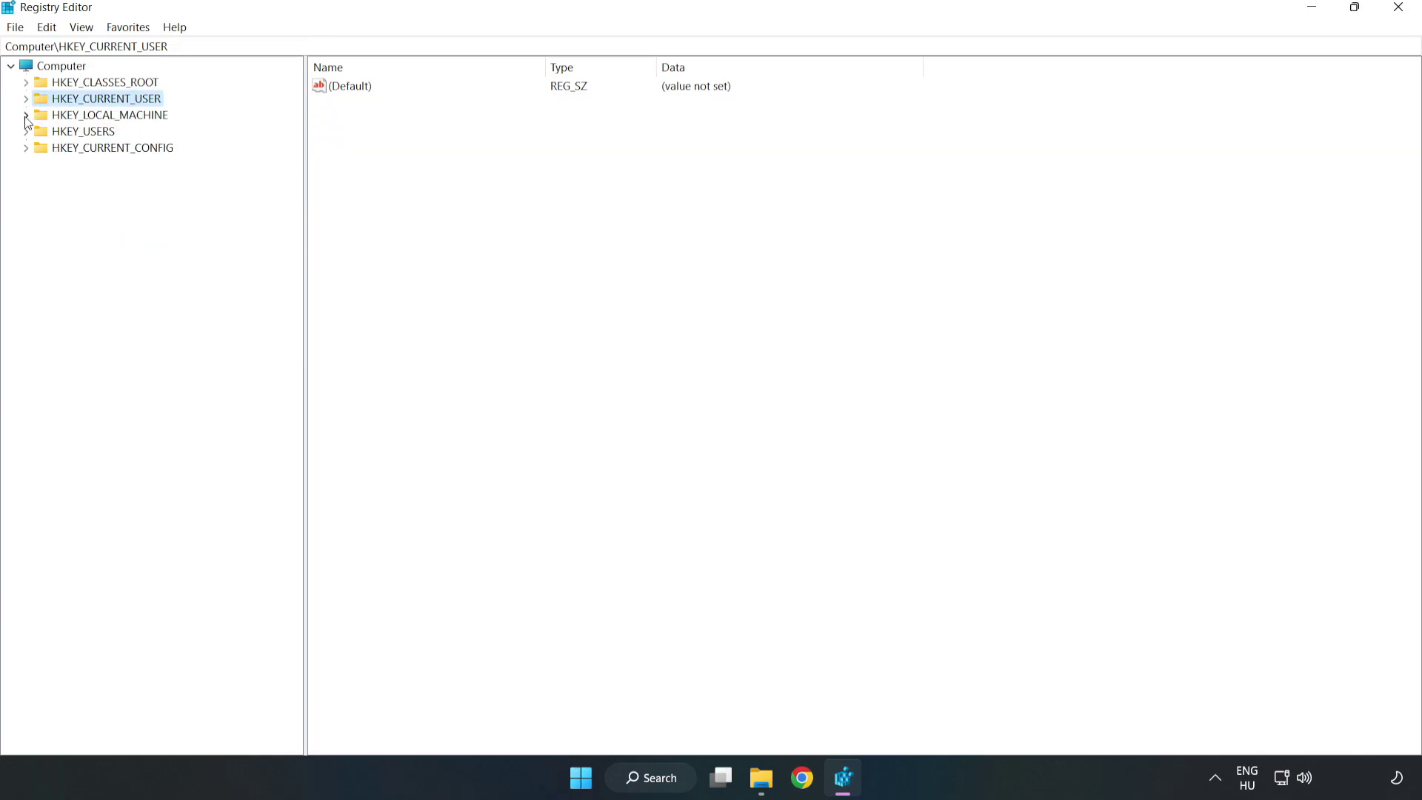
double_click(35, 118)
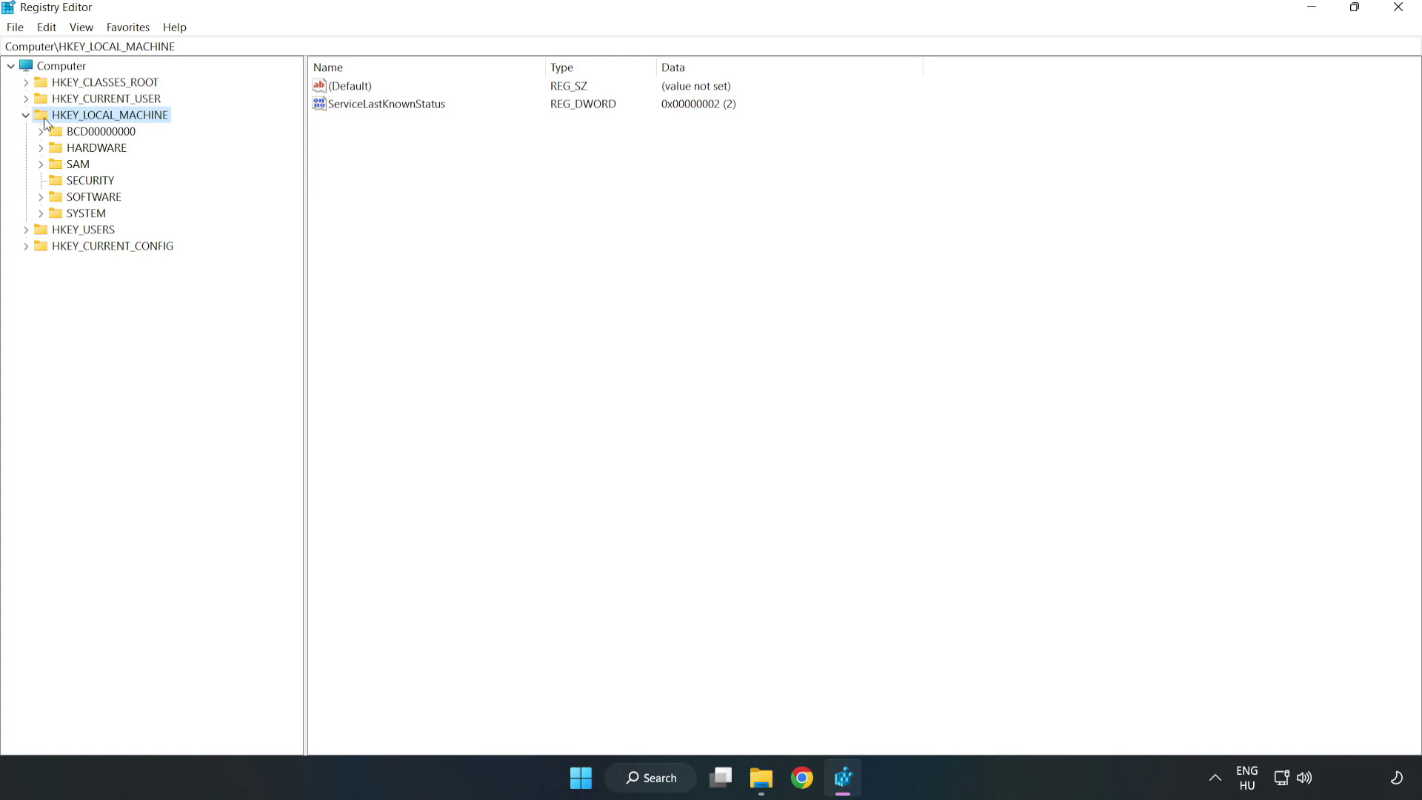
left_click(43, 197)
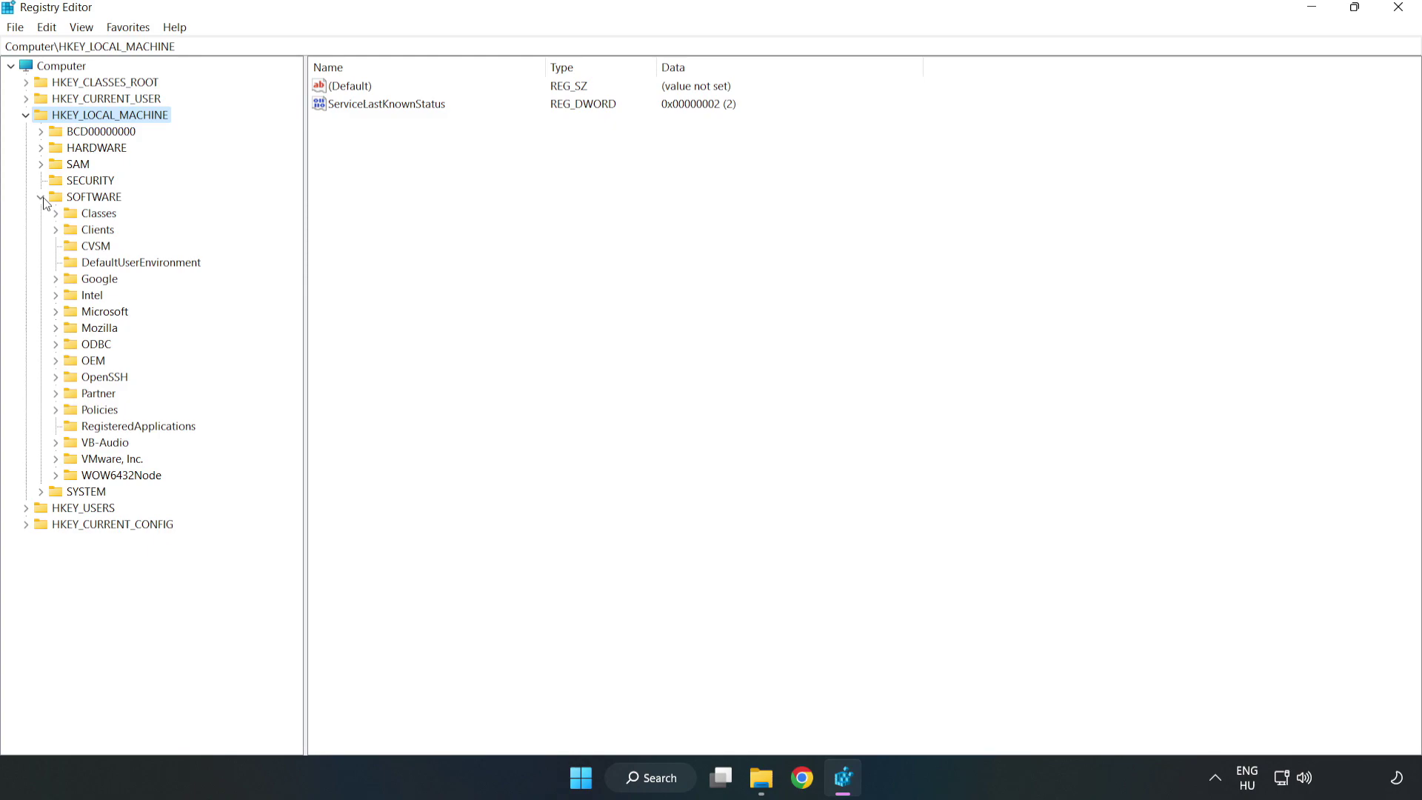
left_click(56, 314)
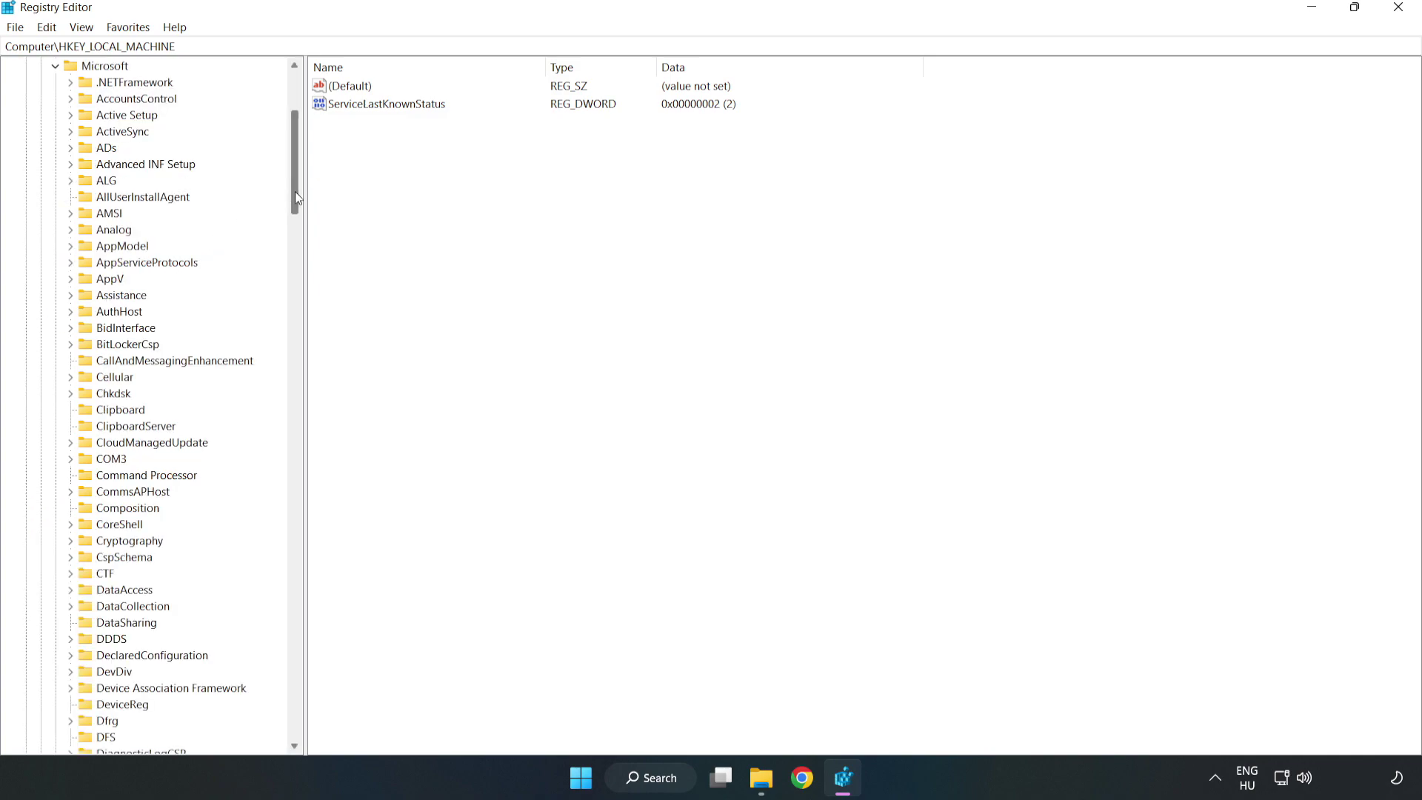
left_click_drag(294, 195, 325, 527)
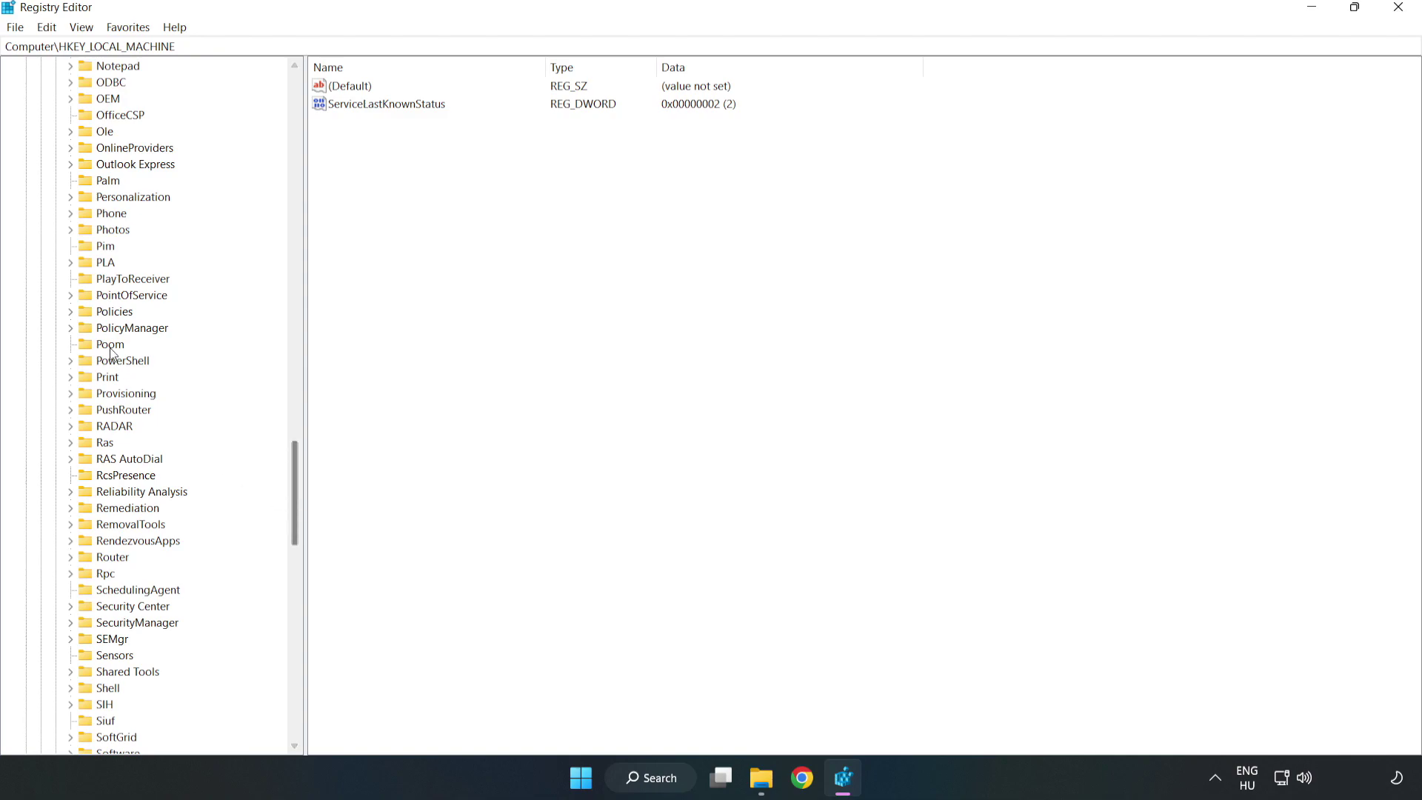
left_click(71, 328)
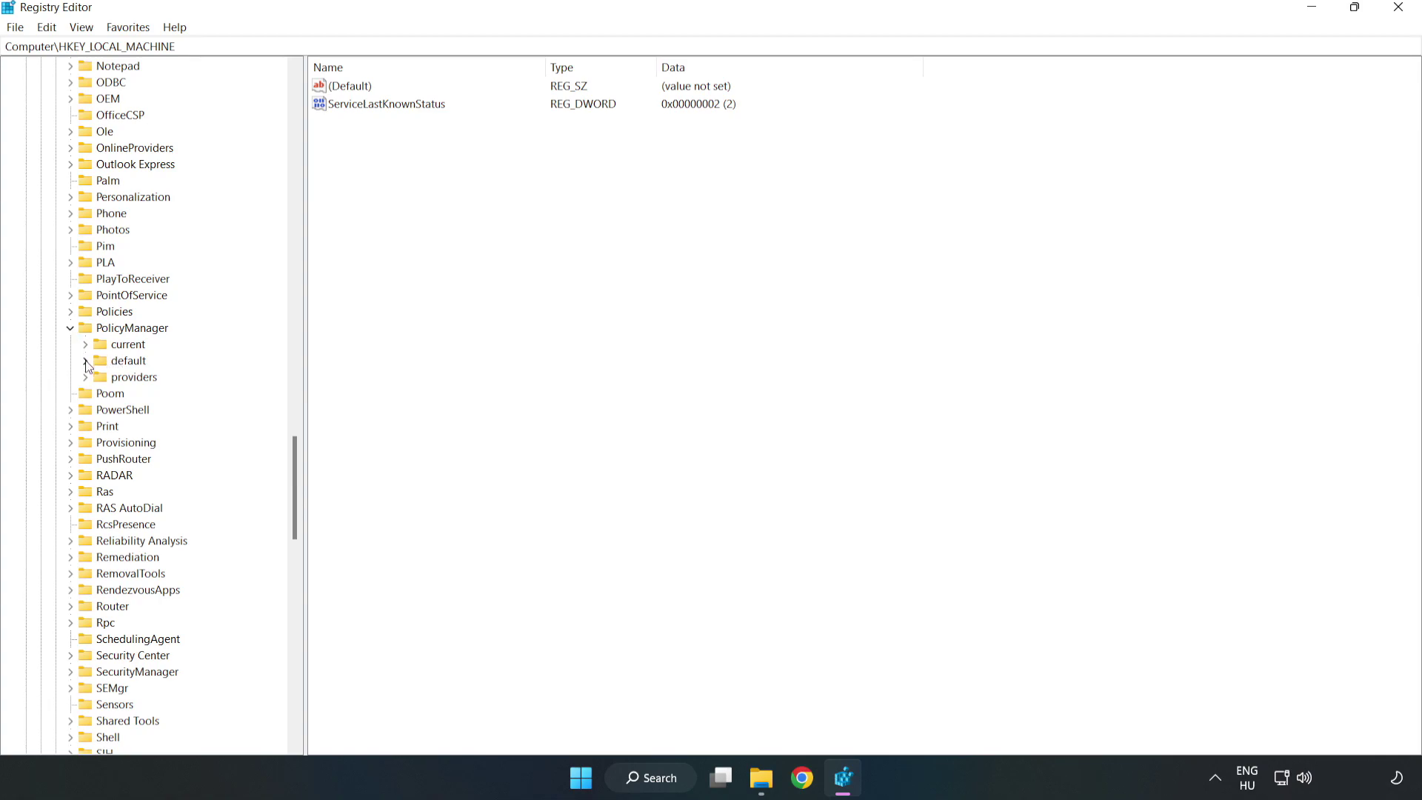
left_click(86, 362)
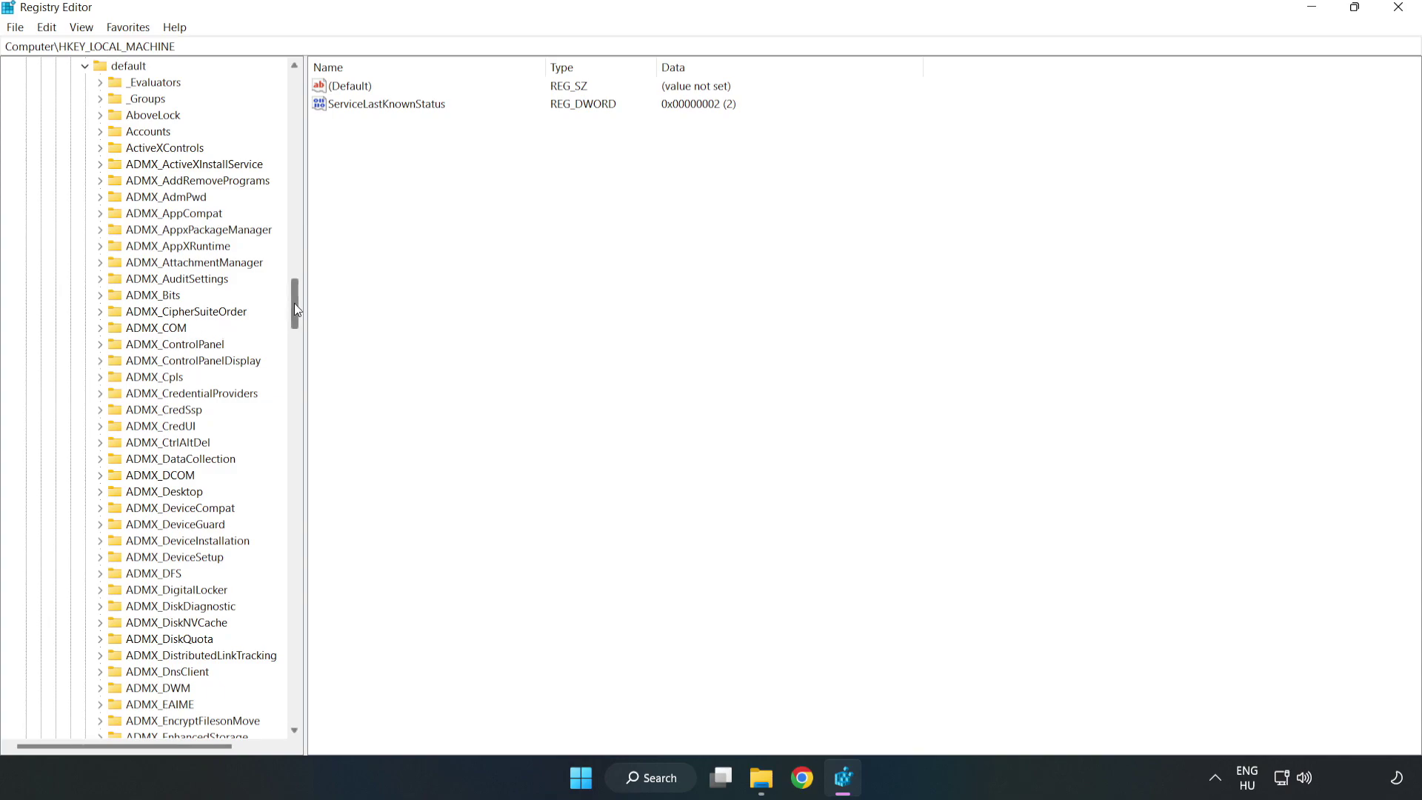
left_click_drag(295, 304, 288, 470)
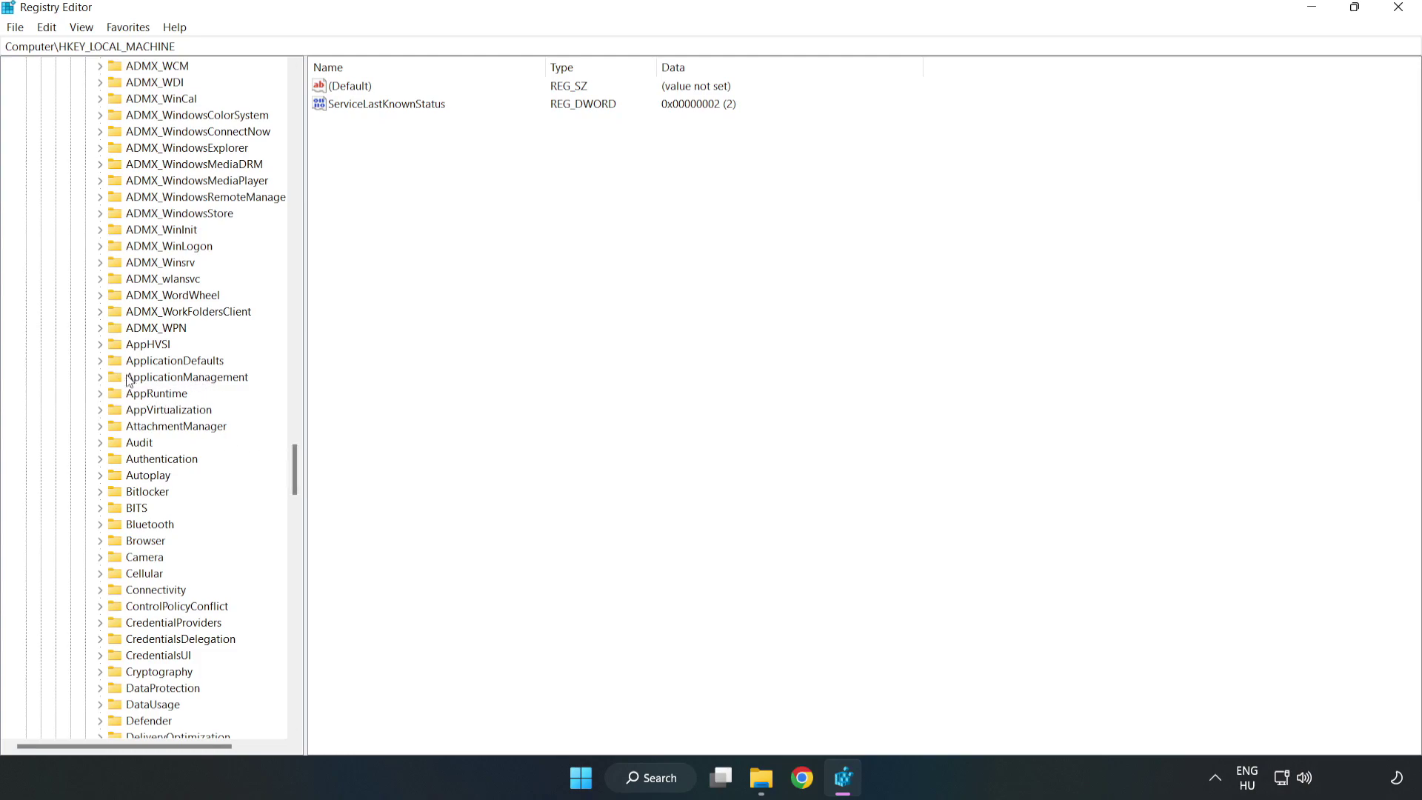
left_click(104, 374)
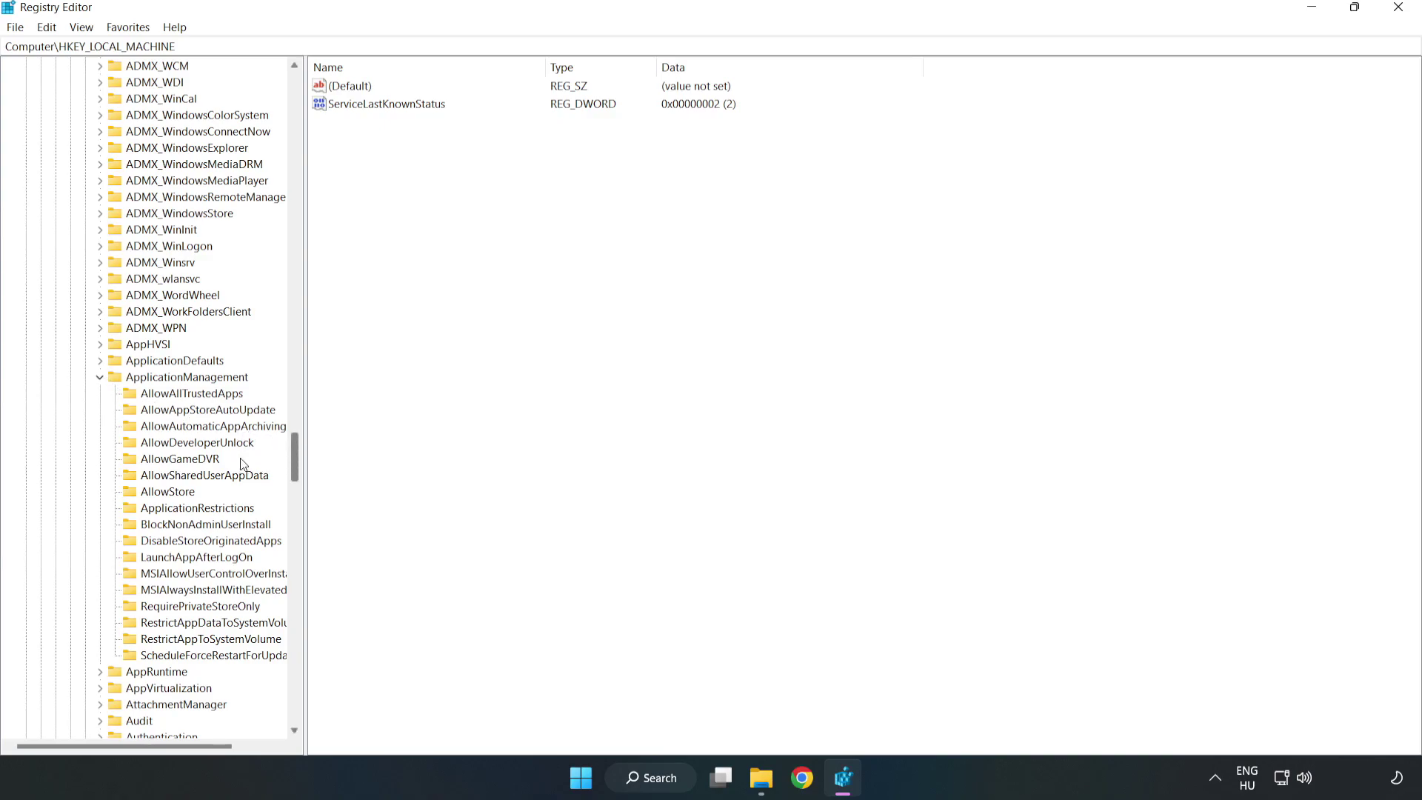
left_click(165, 460)
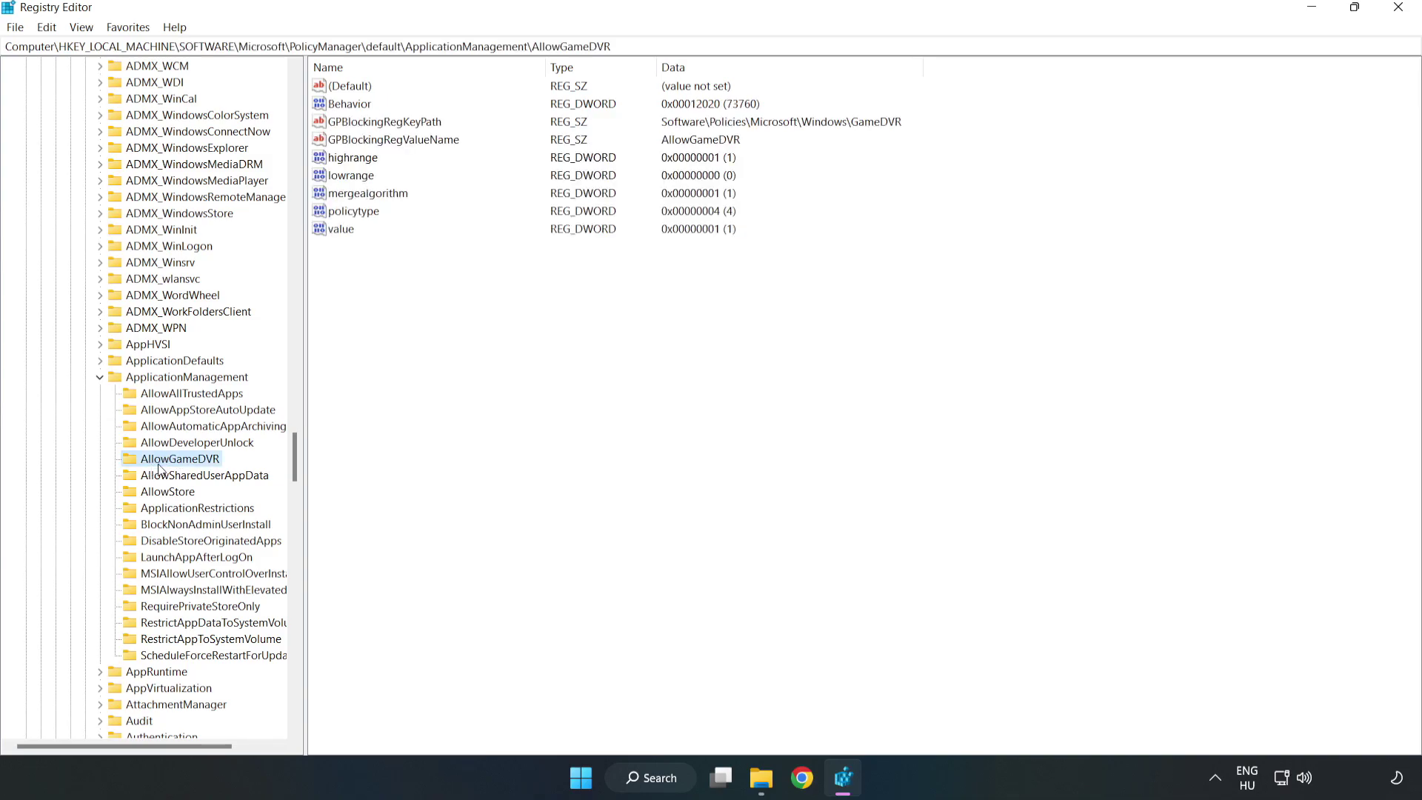
Set AllowGameDVR's 'value' entry data to 0 and close Registry Editor.
left_click(333, 231)
right_click(360, 232)
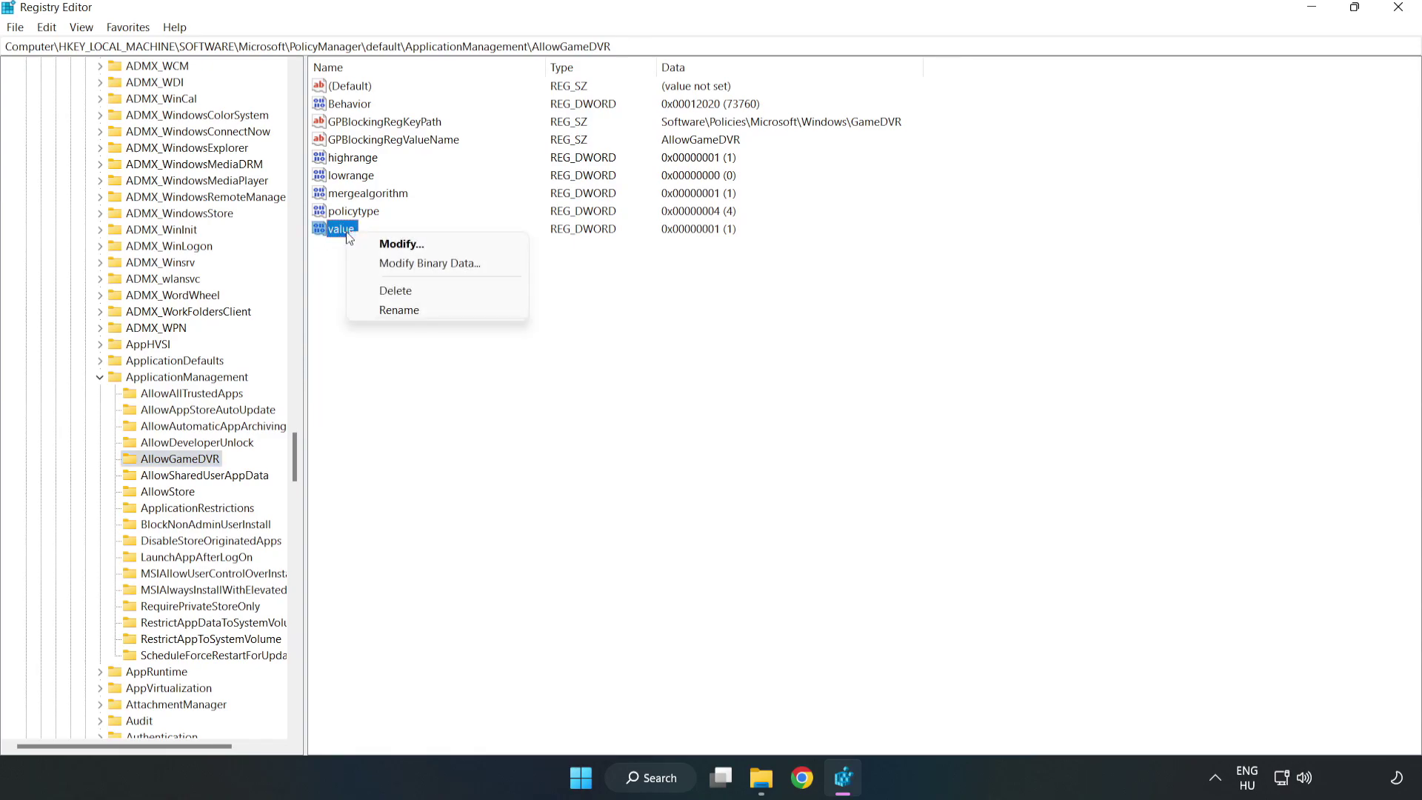
left_click(409, 245)
left_click_drag(263, 87, 724, 295)
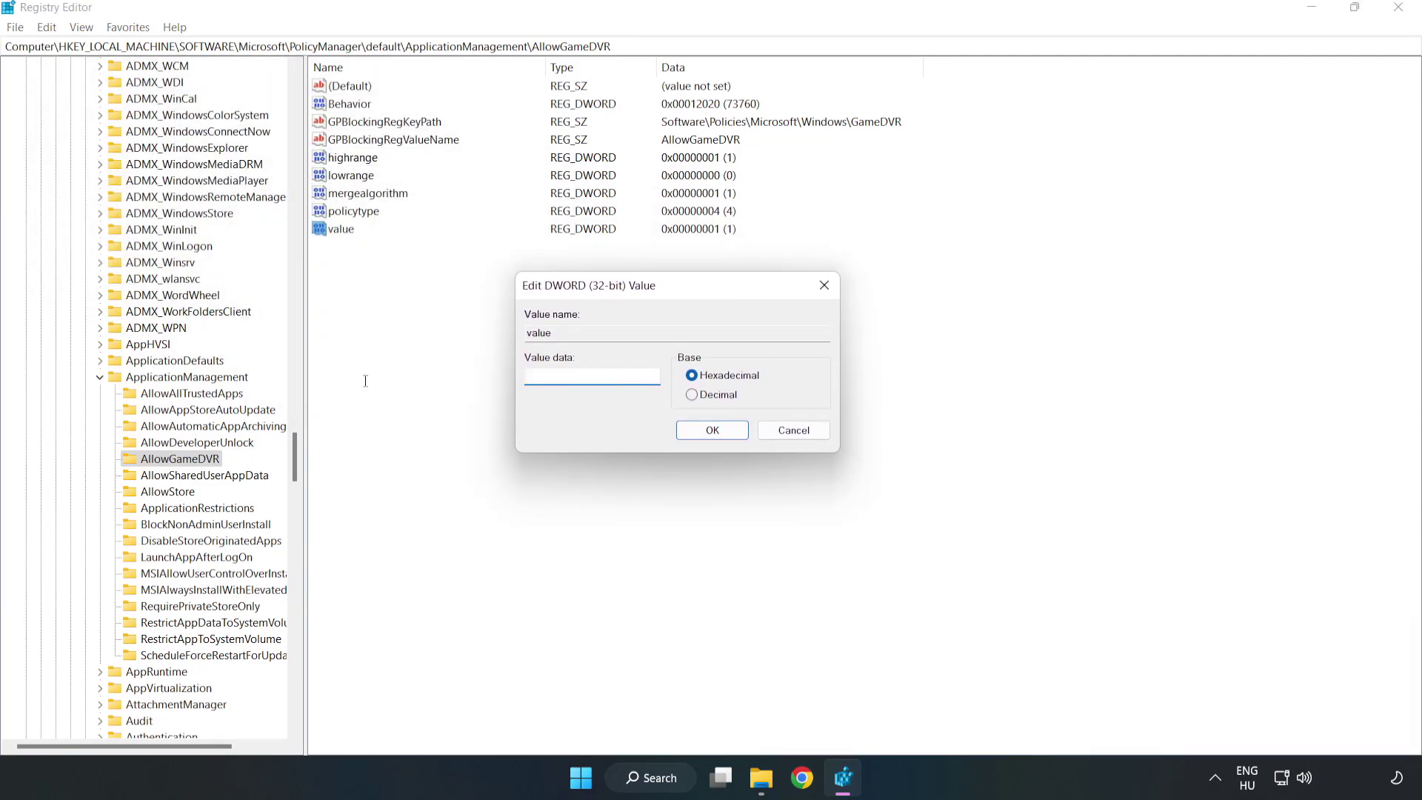
type("0")
left_click(714, 431)
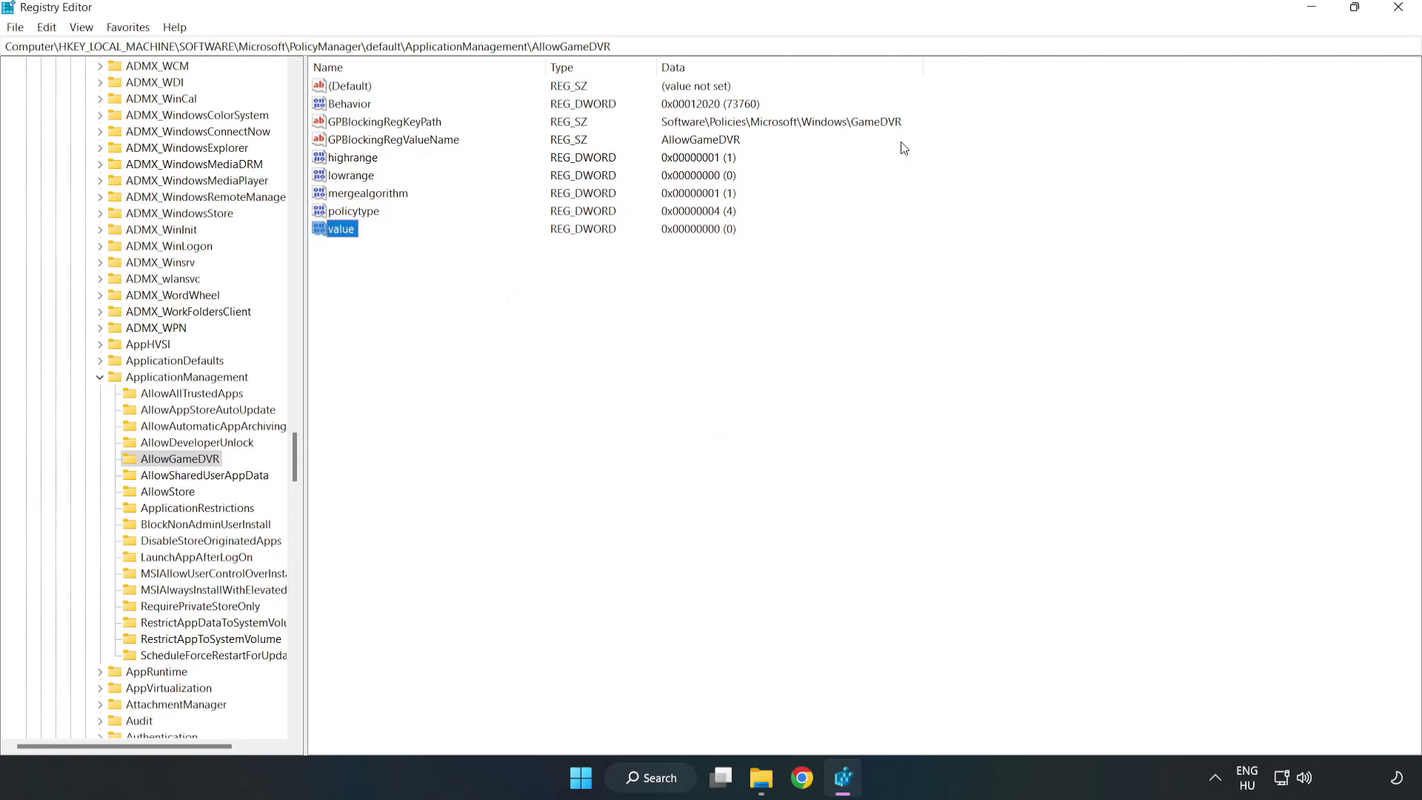
left_click(1398, 9)
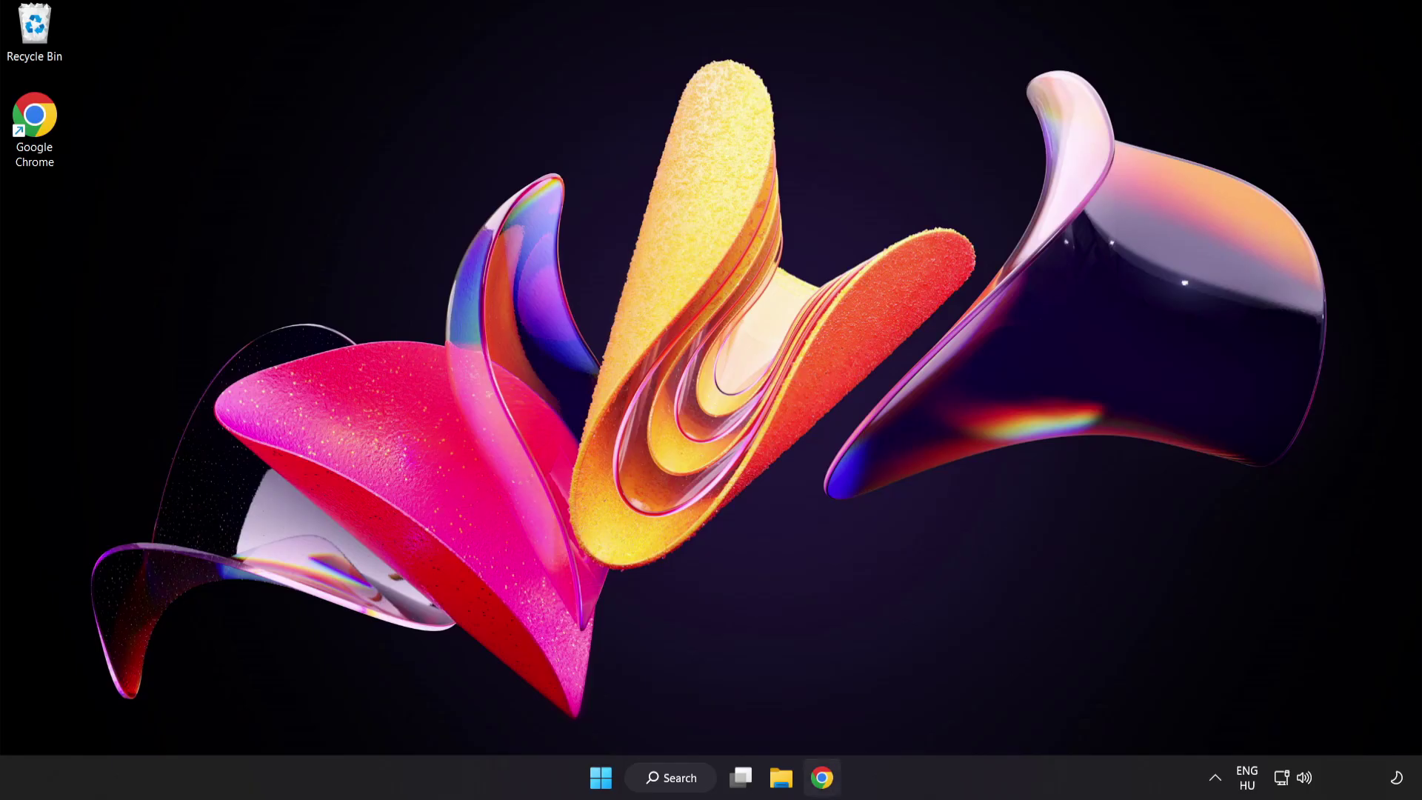
Download dxwebsetup.exe from the DirectX End-User Runtime page in Chrome and run it.
left_click(822, 789)
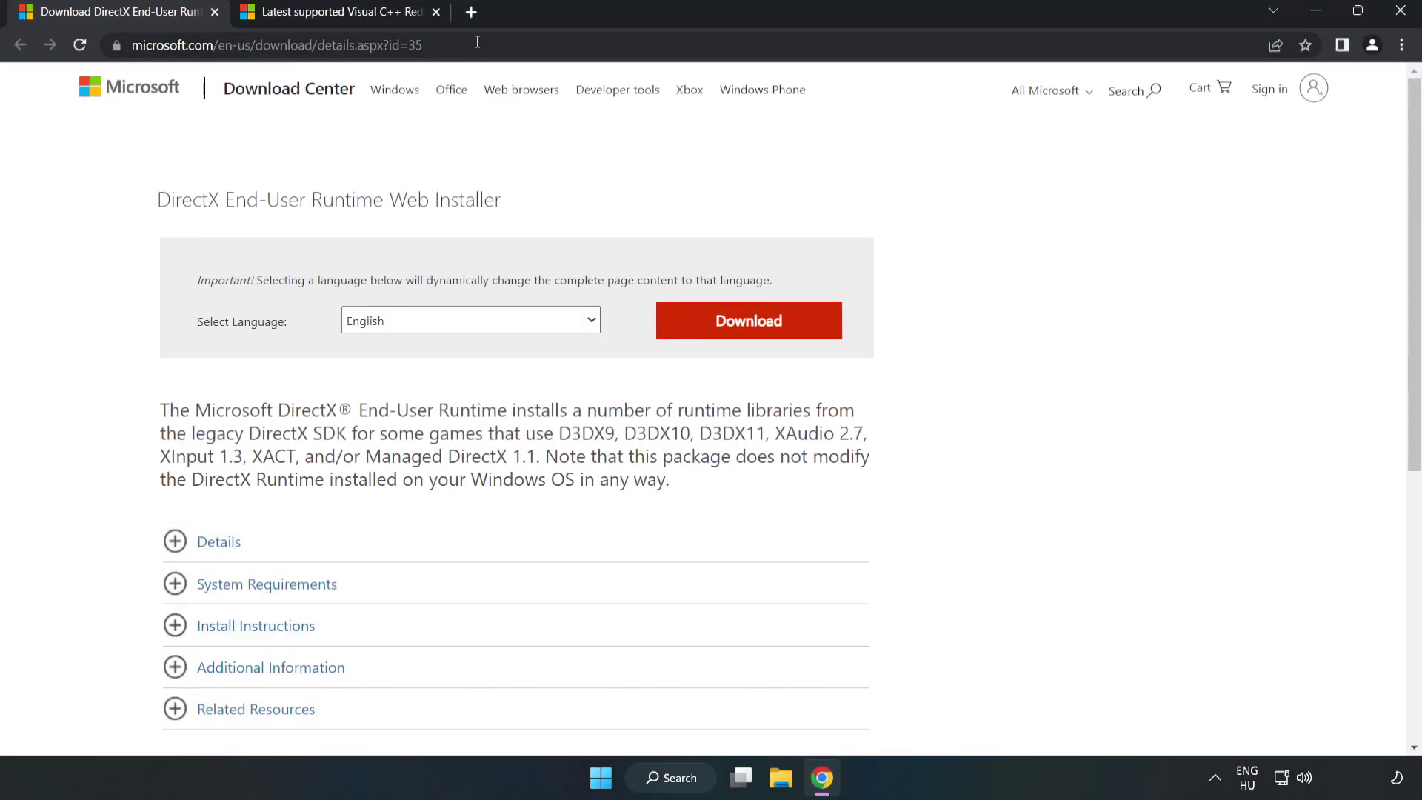
left_click(108, 43)
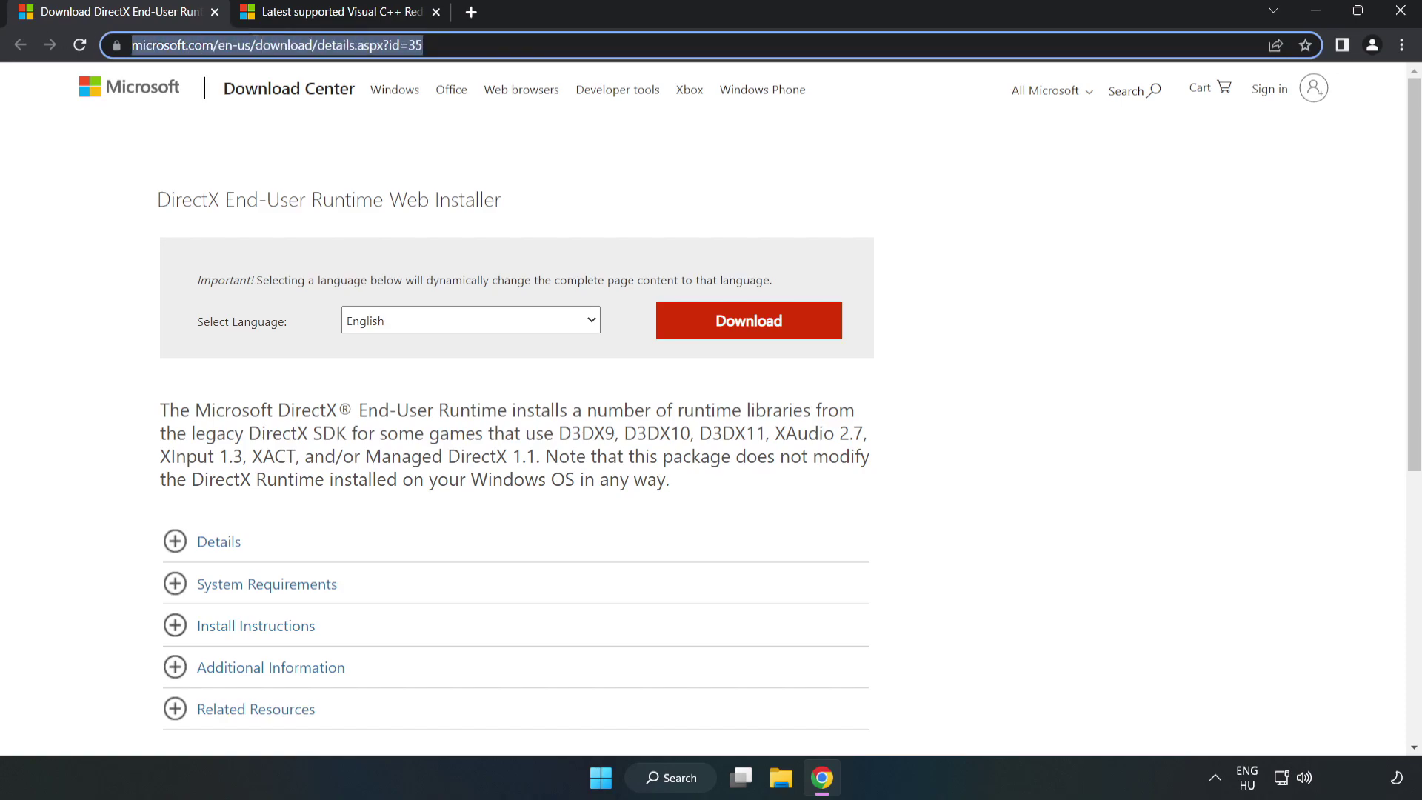
left_click(578, 176)
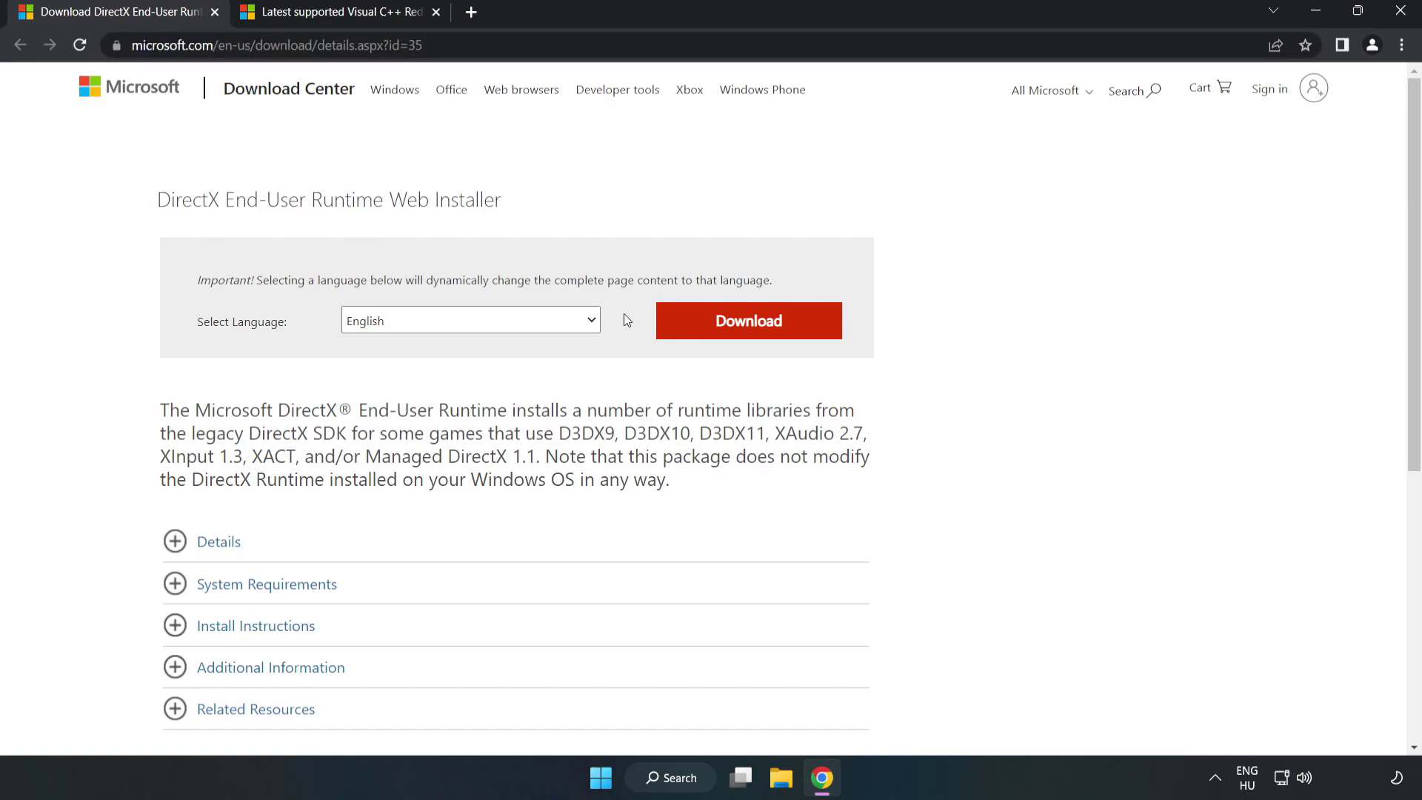
left_click(759, 337)
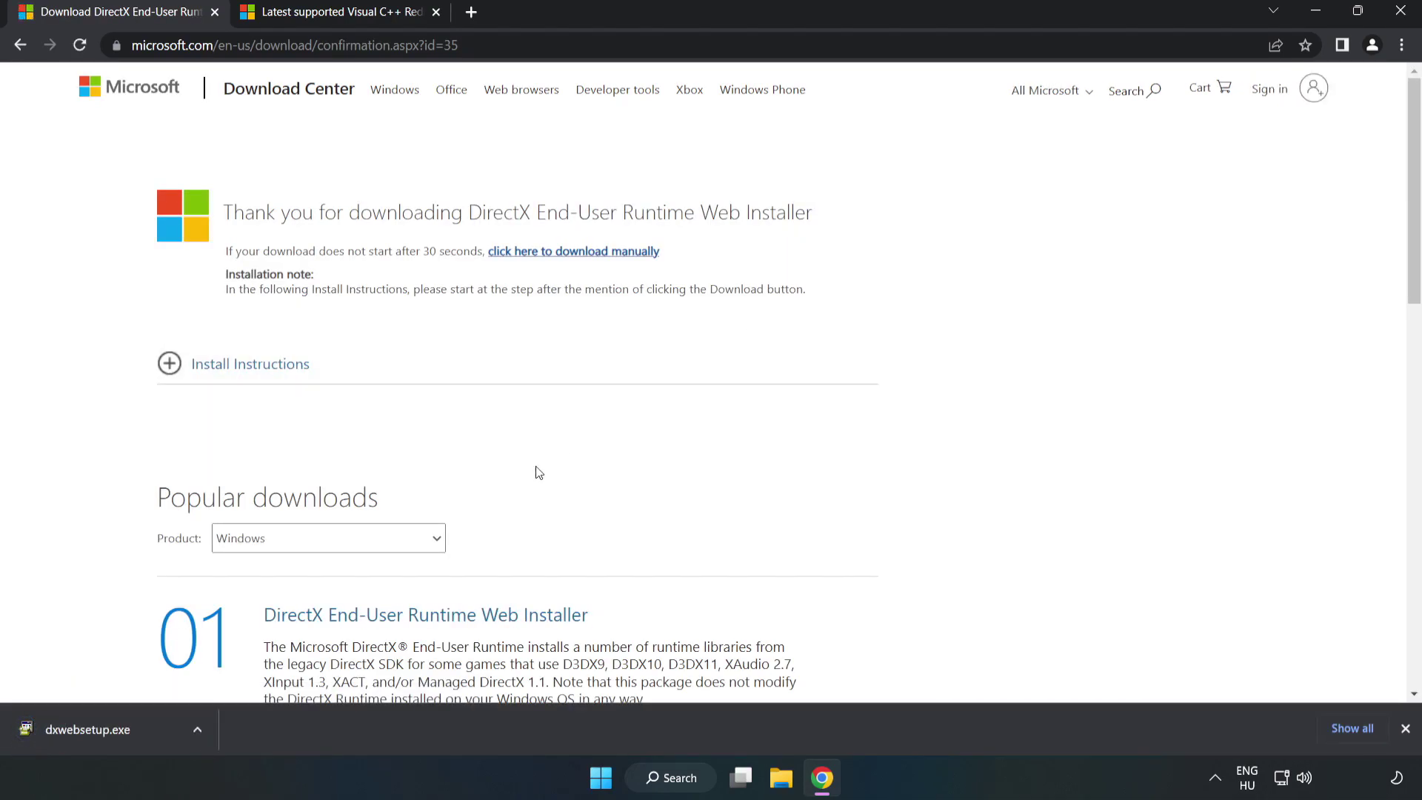
left_click(143, 733)
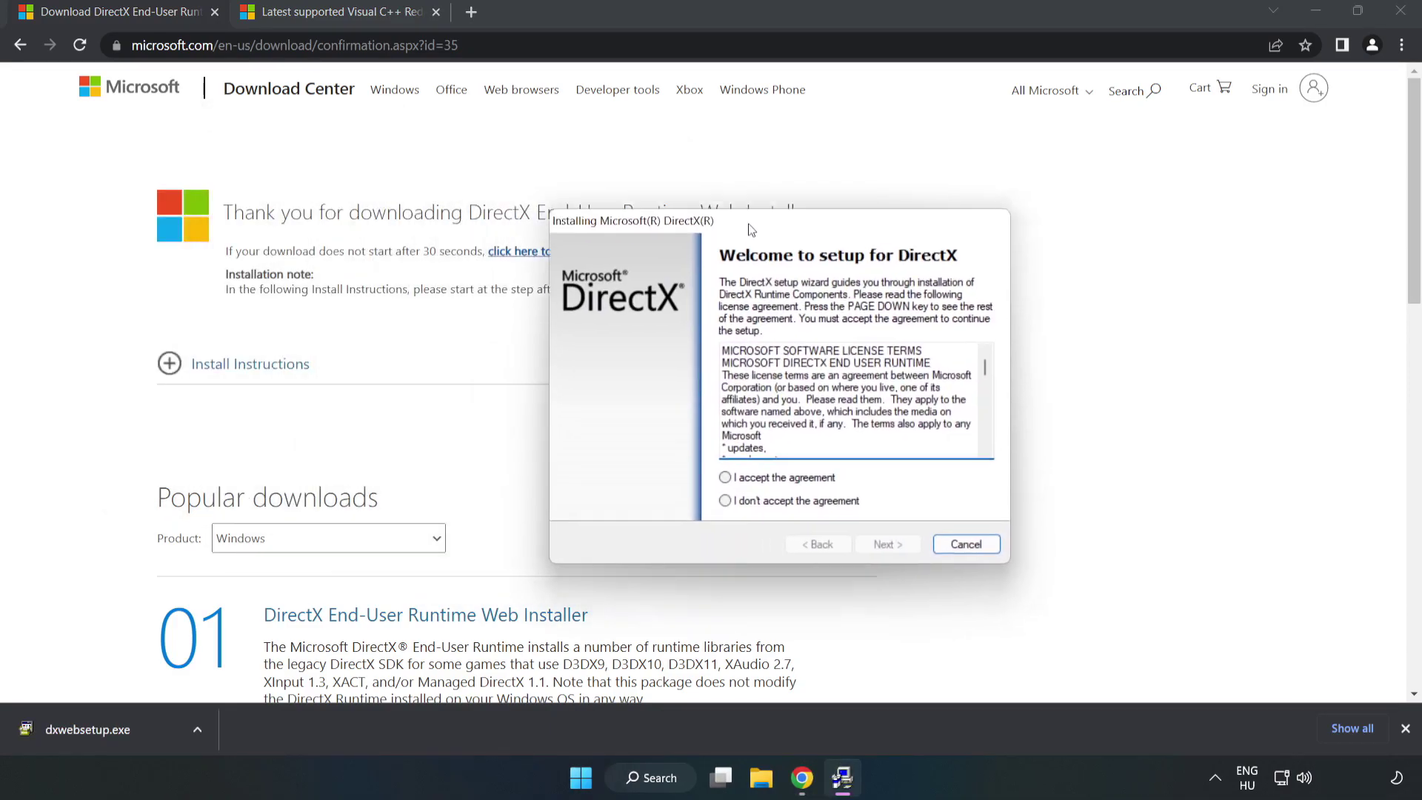
Accept the DirectX licence, decline the Bing Bar, and complete the installation.
left_click_drag(915, 347, 916, 433)
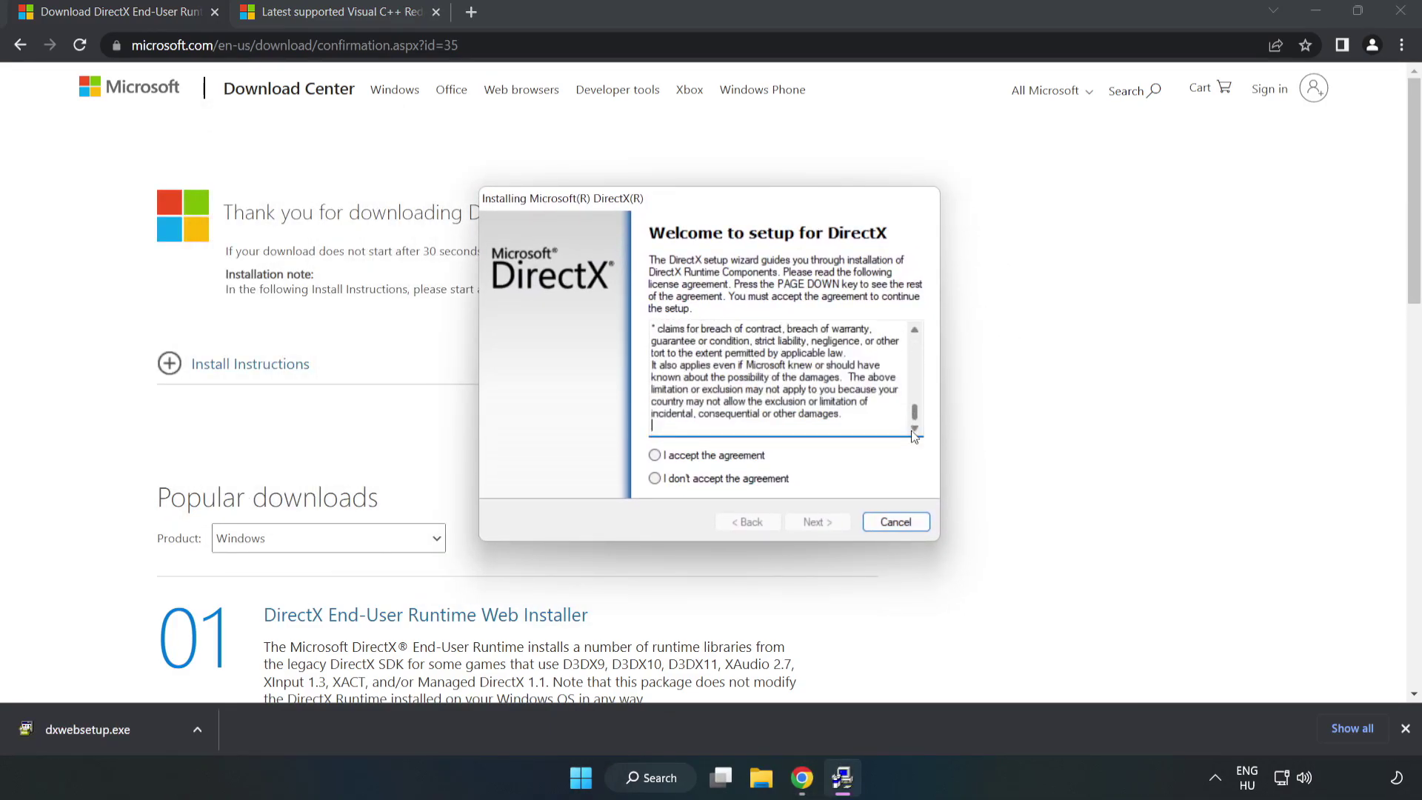
left_click(654, 455)
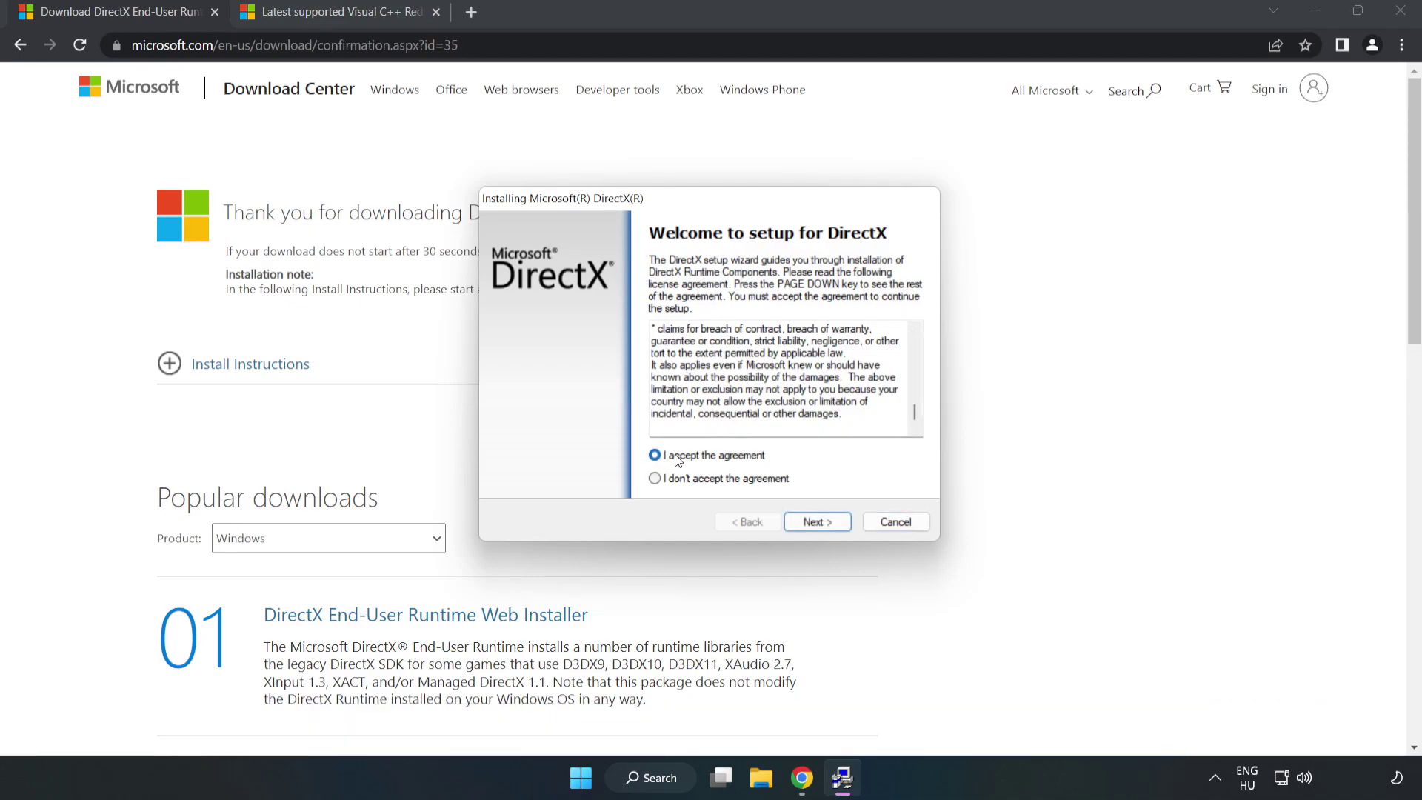
left_click(823, 523)
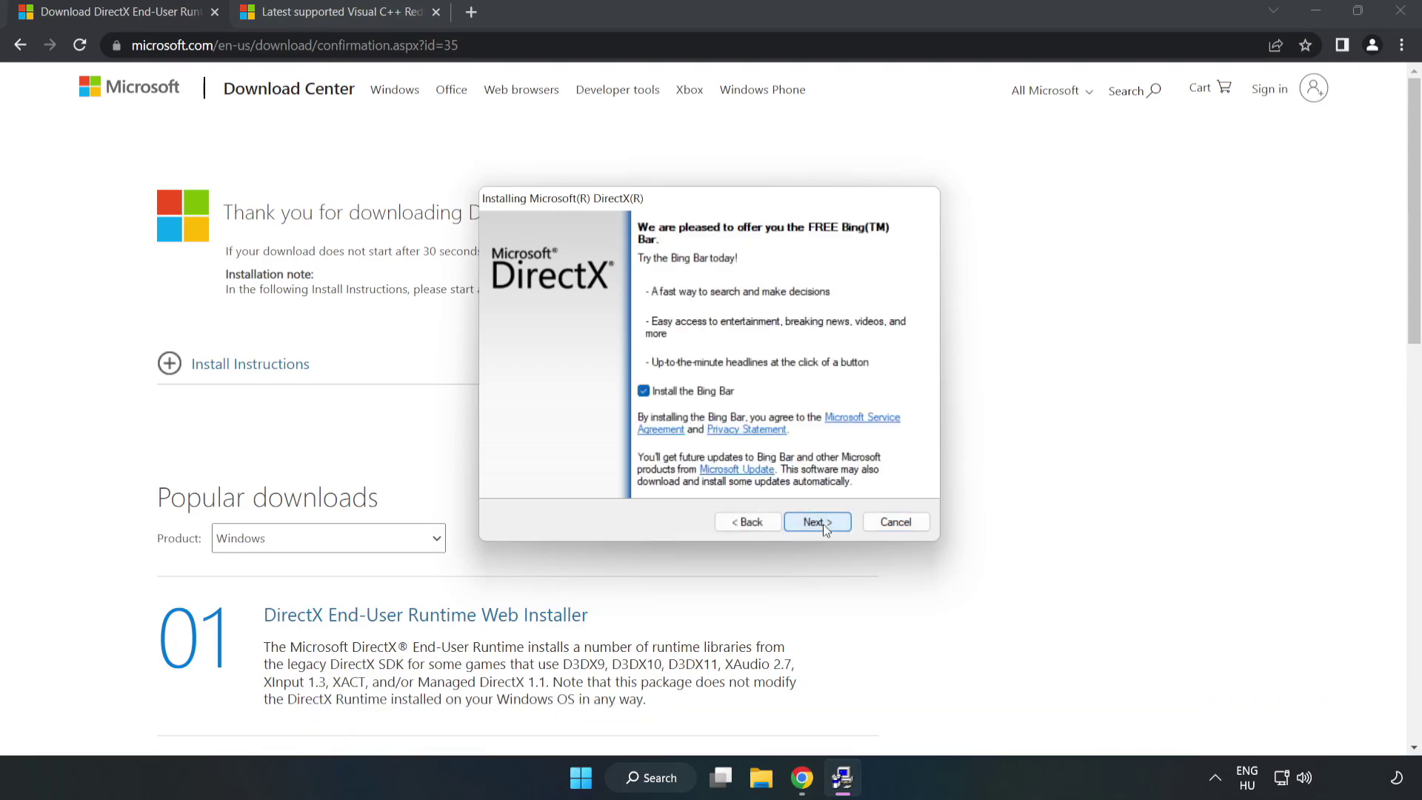
left_click(643, 392)
left_click(817, 522)
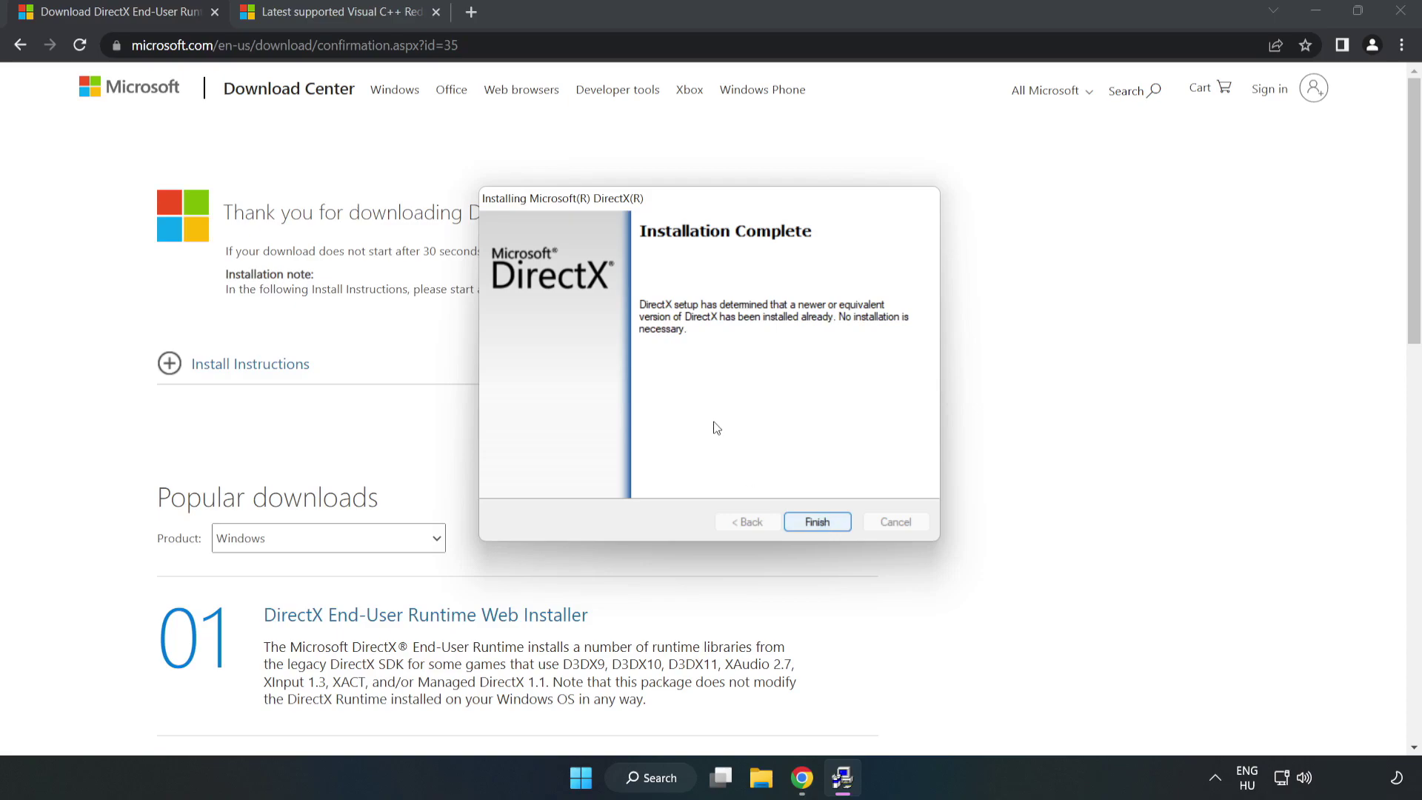
left_click(818, 522)
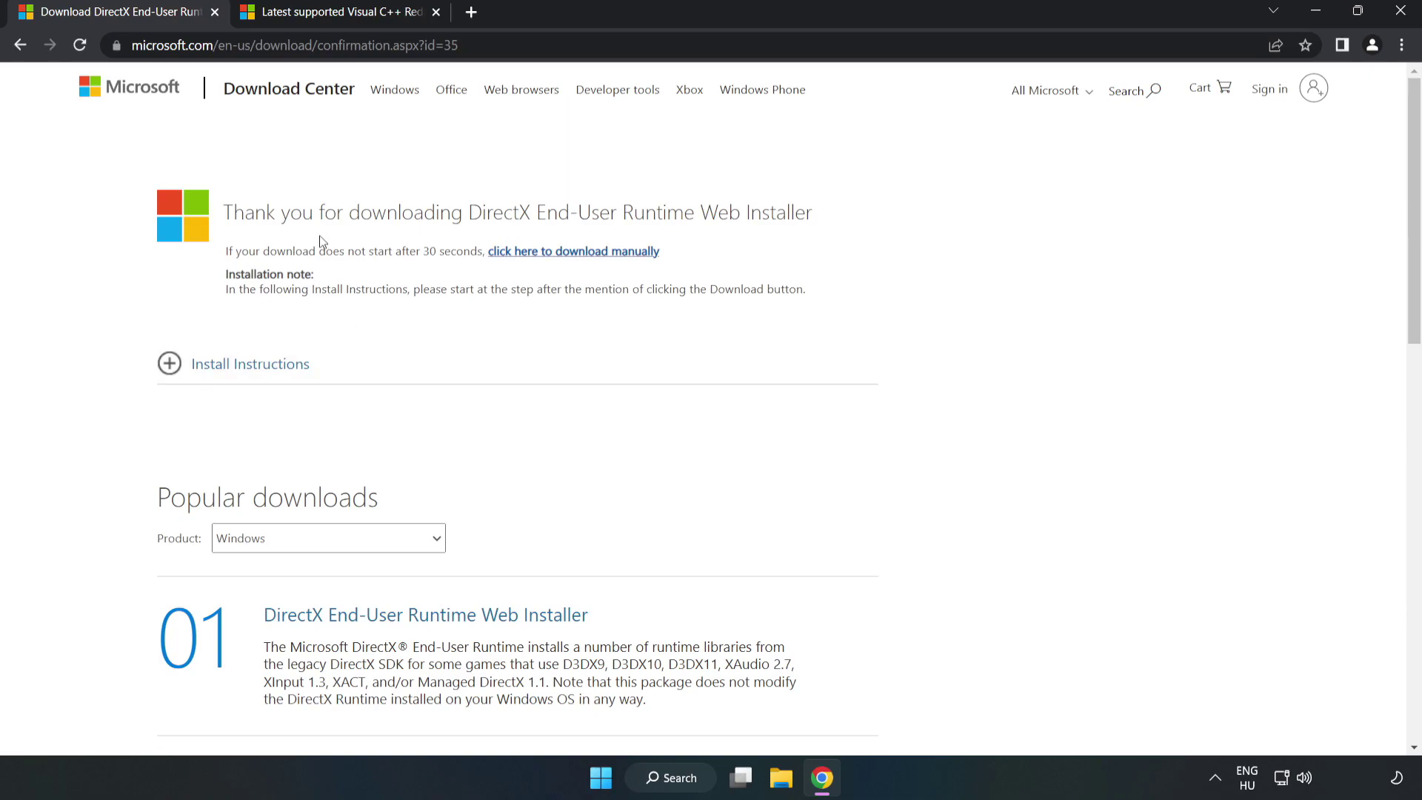
Download the ARM64, x86 and x64 VC++ 2015-2022 redistributables and run VC_redist.arm64.exe.
left_click(214, 13)
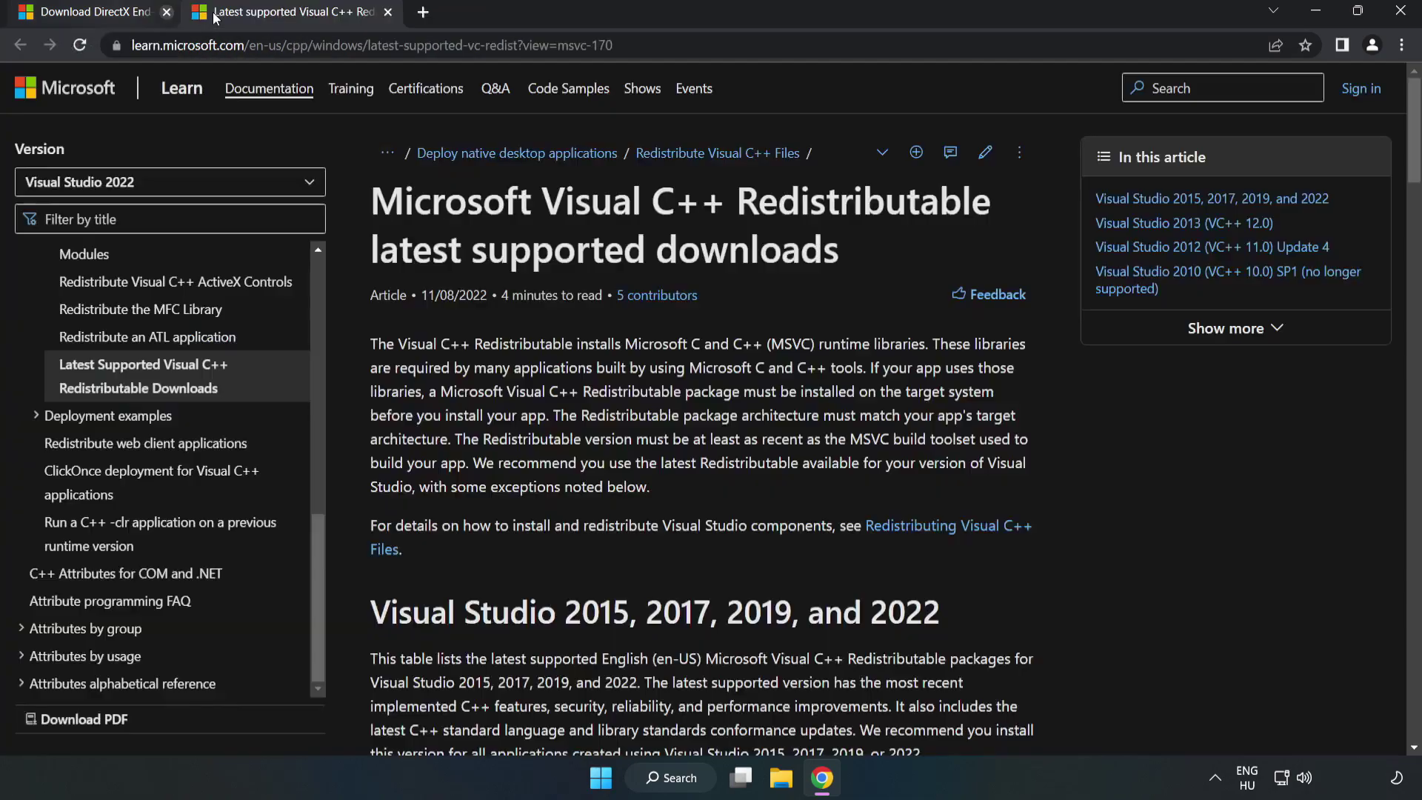
left_click(601, 42)
left_click(730, 245)
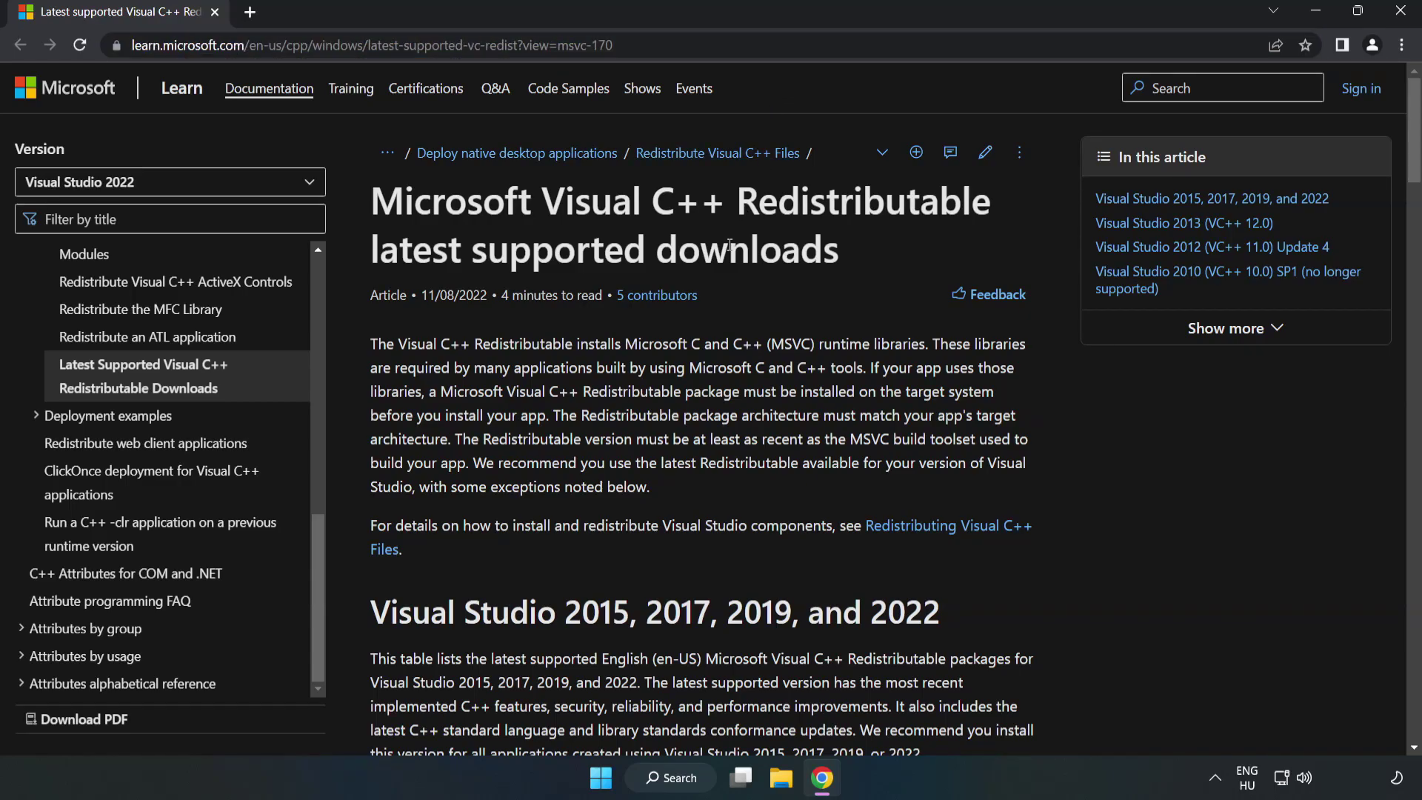
left_click_drag(1414, 160, 1414, 227)
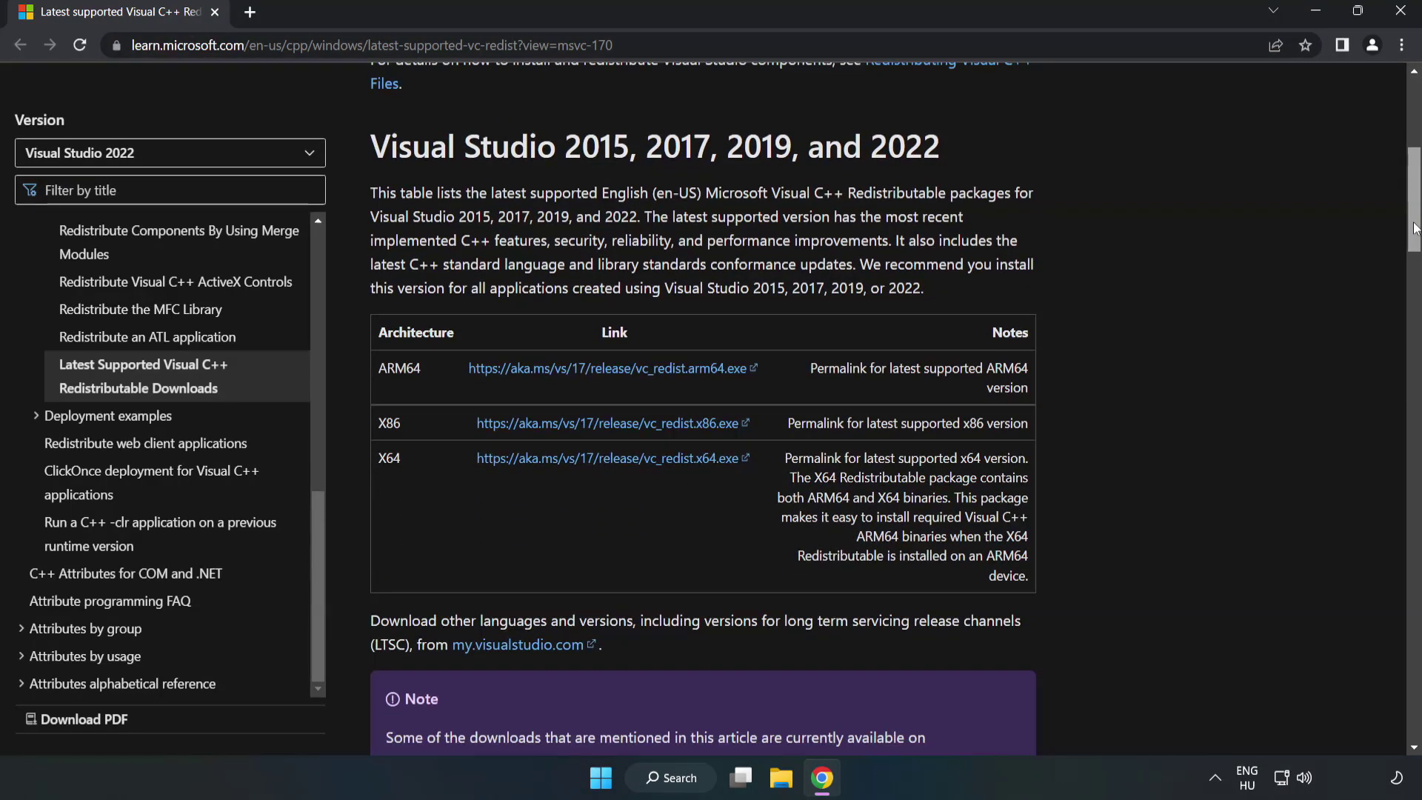
left_click(613, 374)
left_click(629, 427)
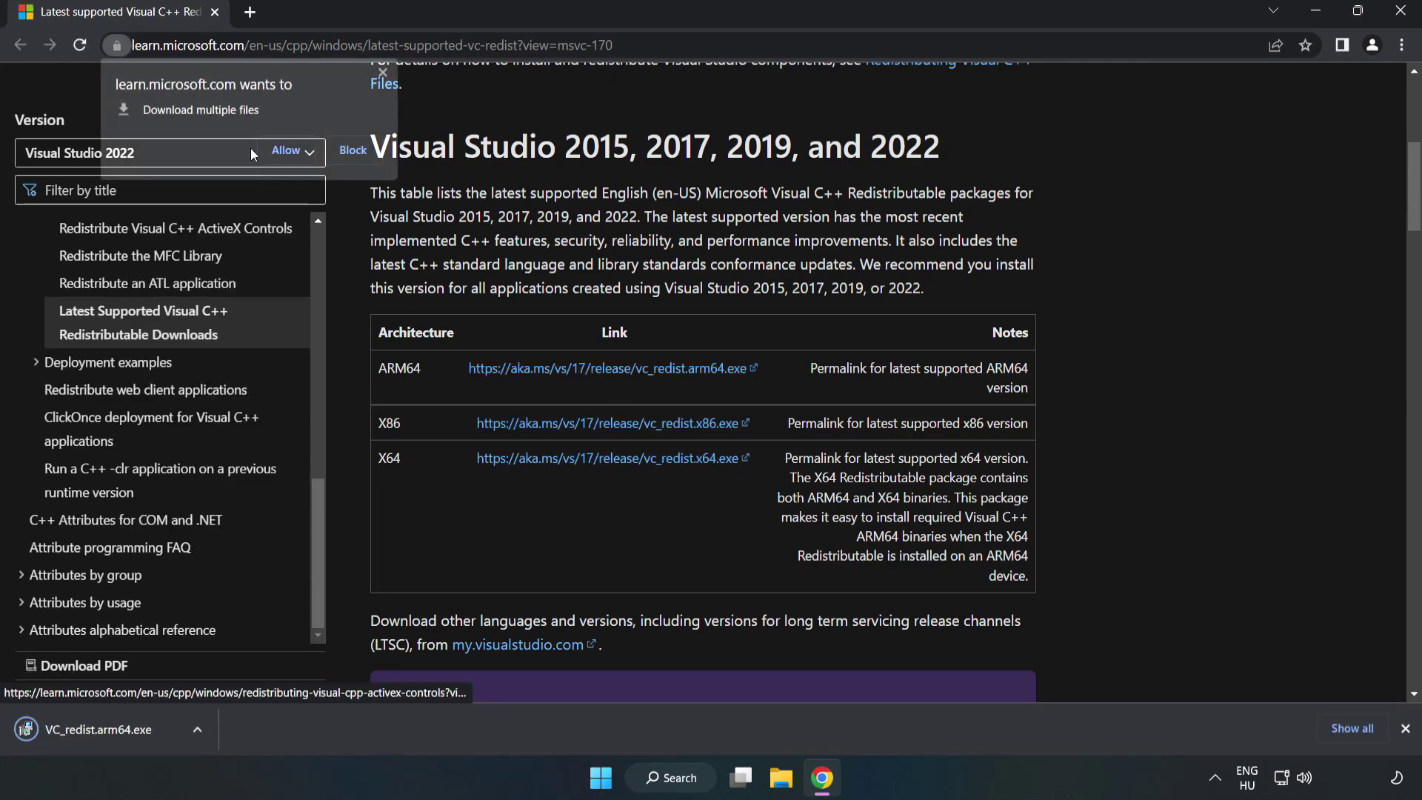
left_click(287, 149)
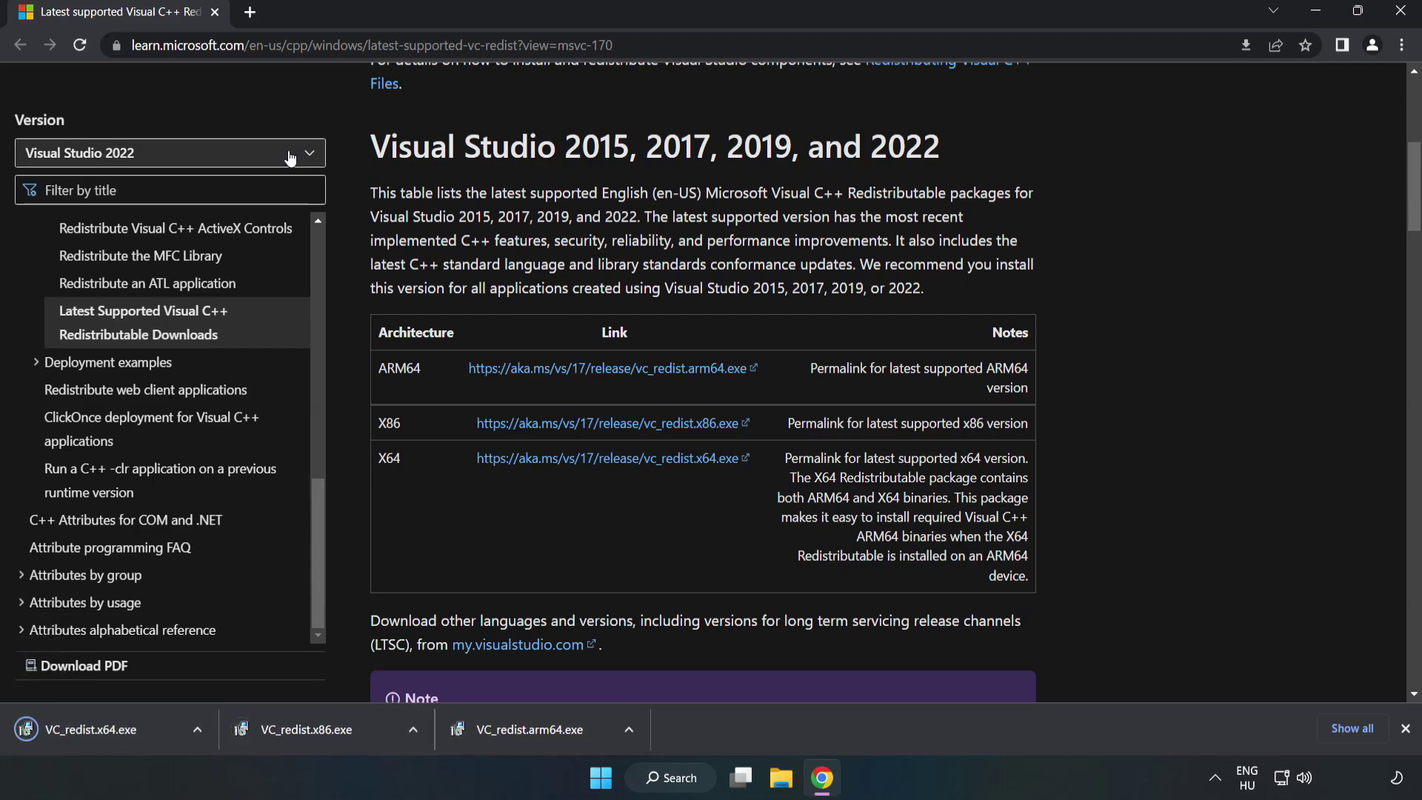
left_click(544, 735)
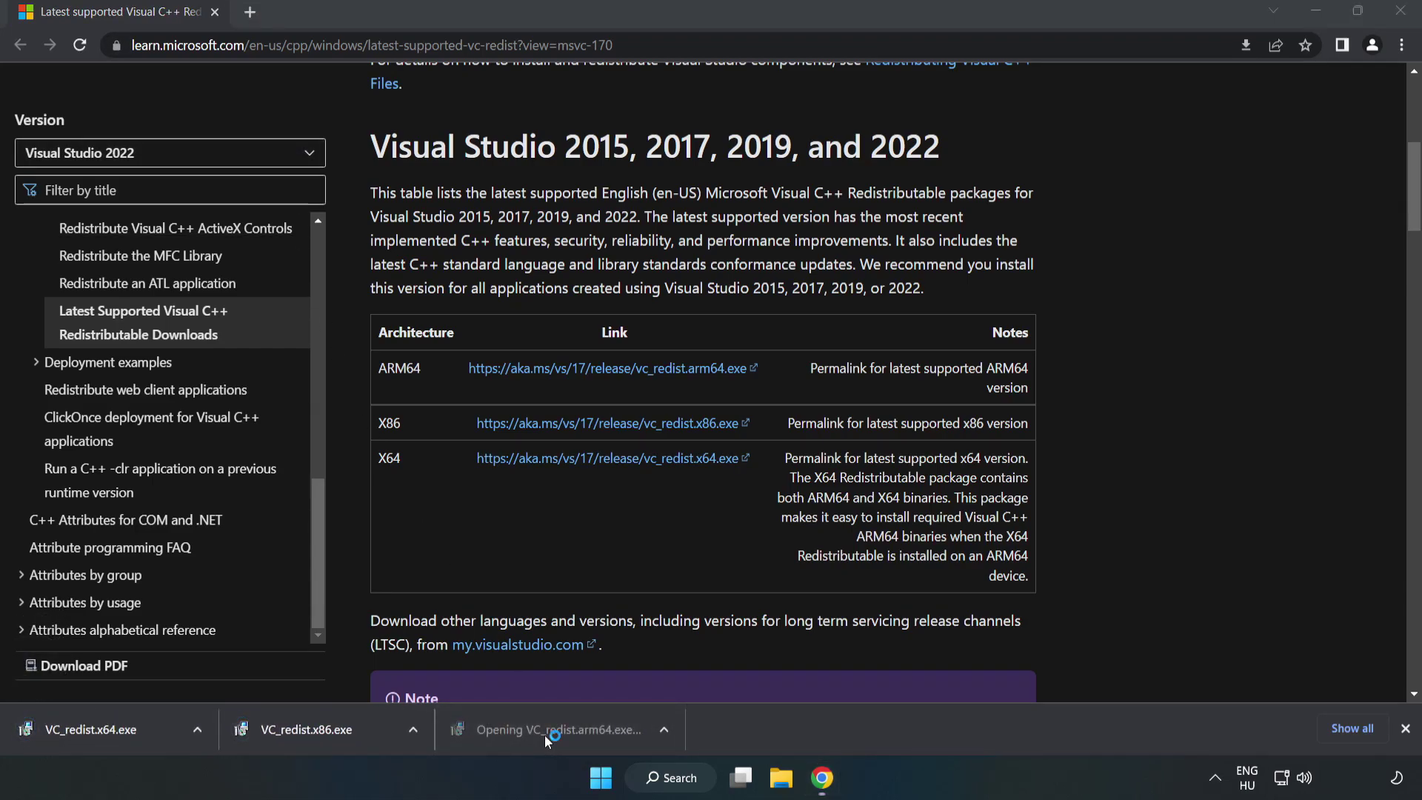
left_click_drag(911, 362, 856, 467)
Accept the licence and attempt the ARM64 install, closing it after it fails.
left_click(626, 463)
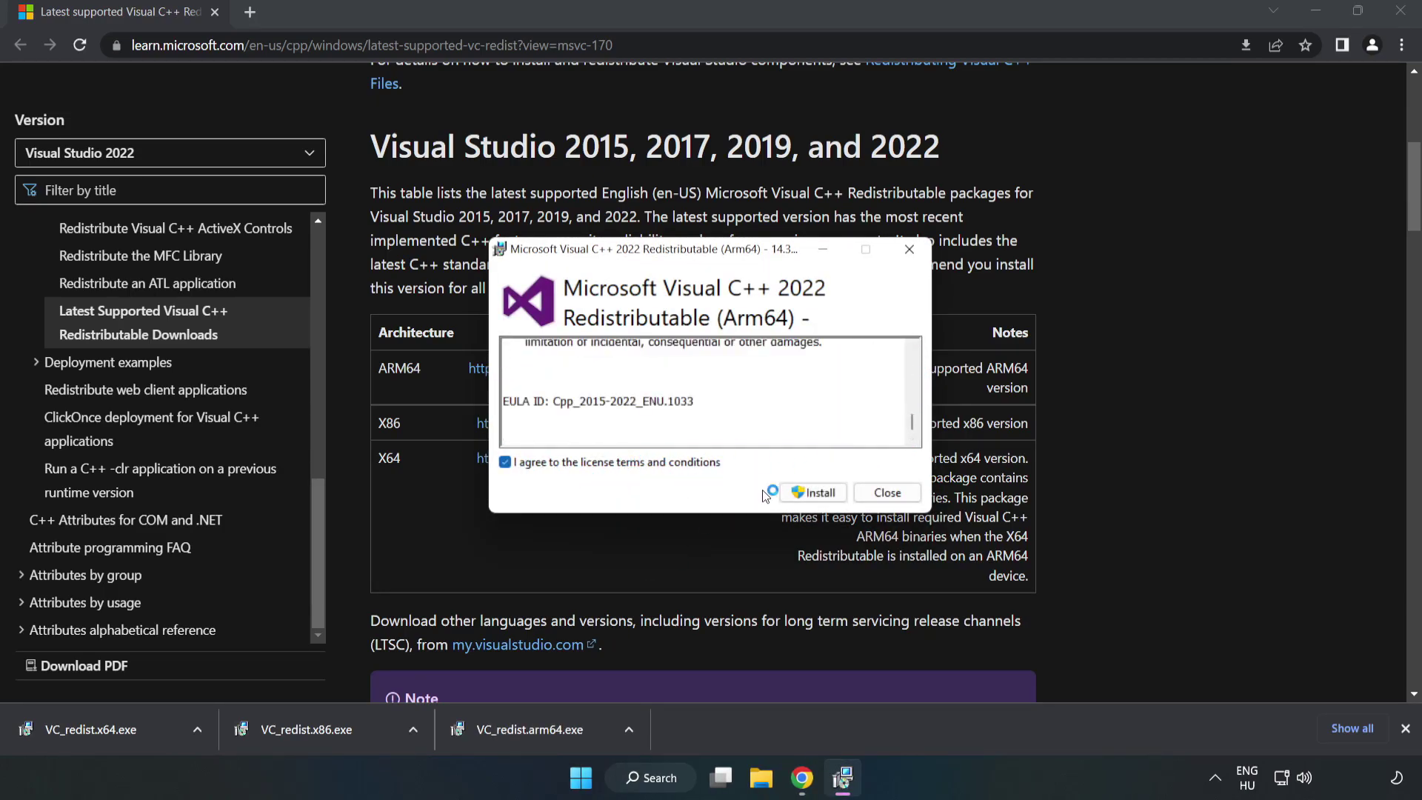
left_click(813, 496)
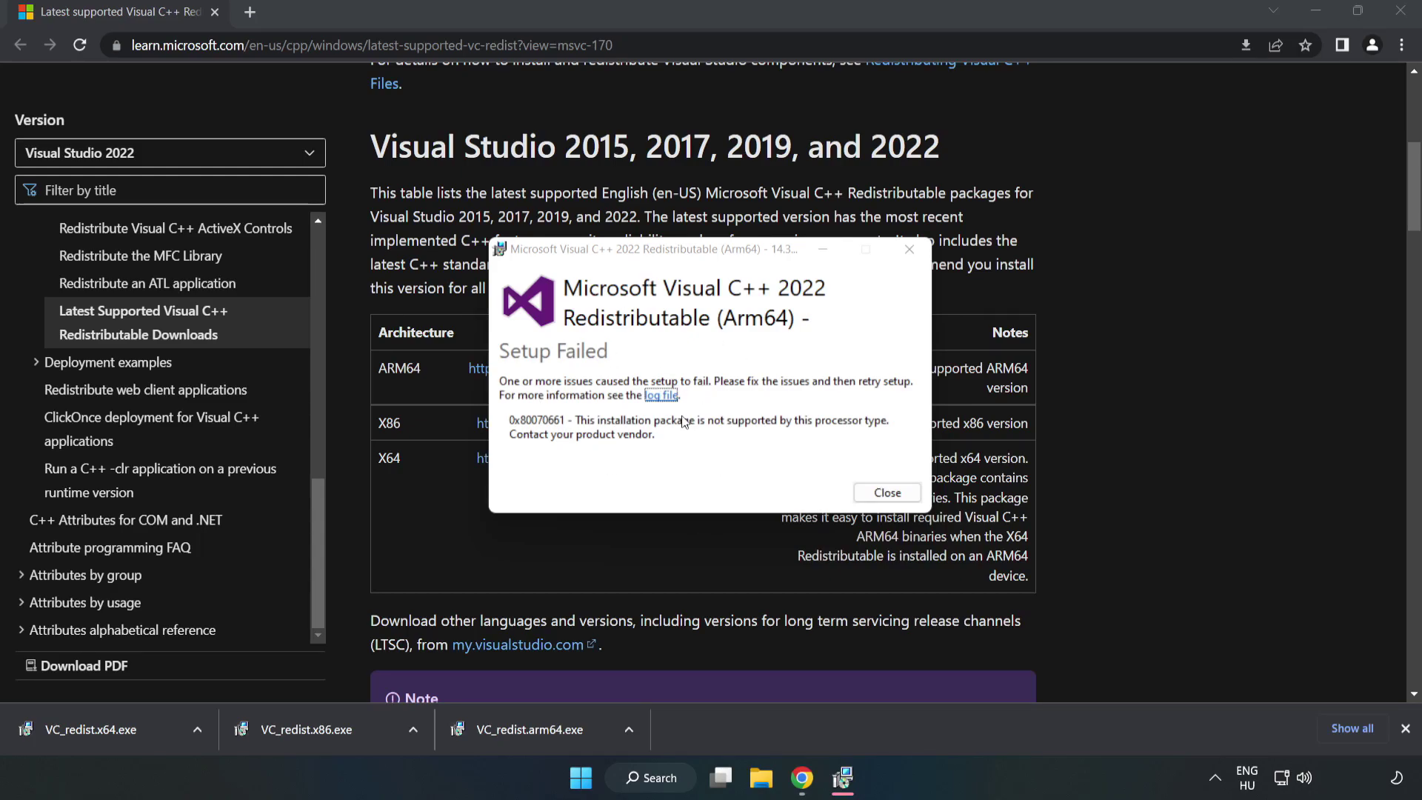
left_click(887, 493)
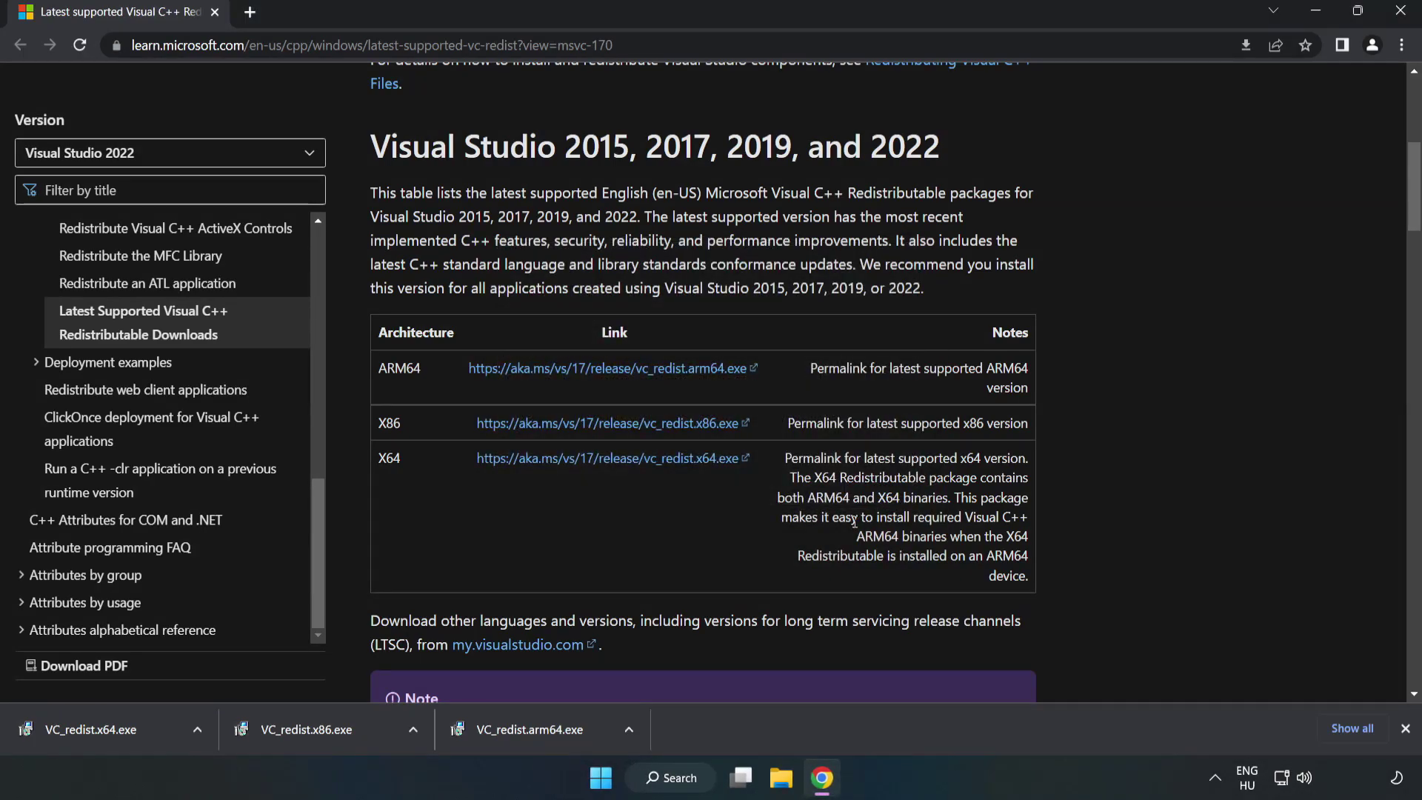
Install the x86 and x64 Visual C++ redistributables, then close Chrome.
left_click(338, 729)
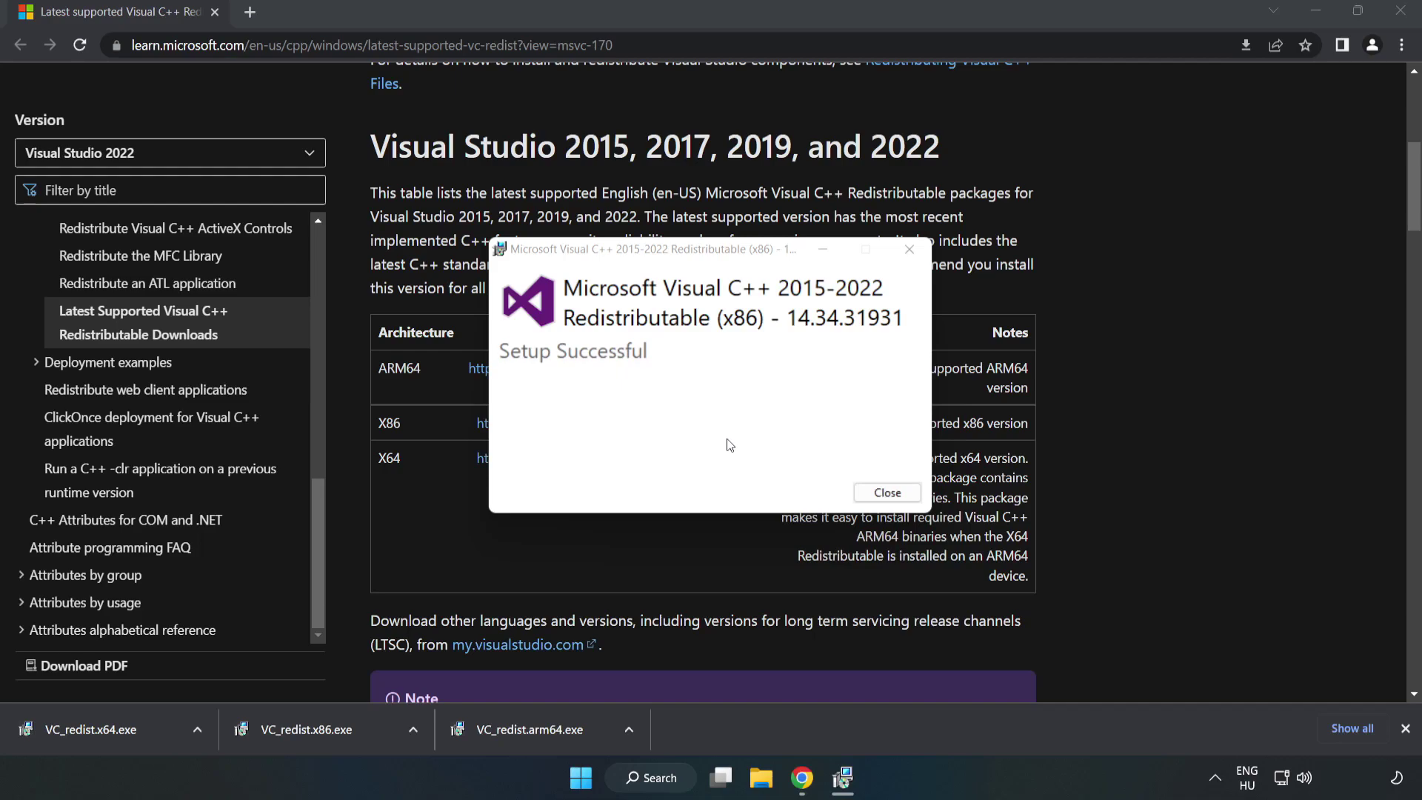
left_click(887, 492)
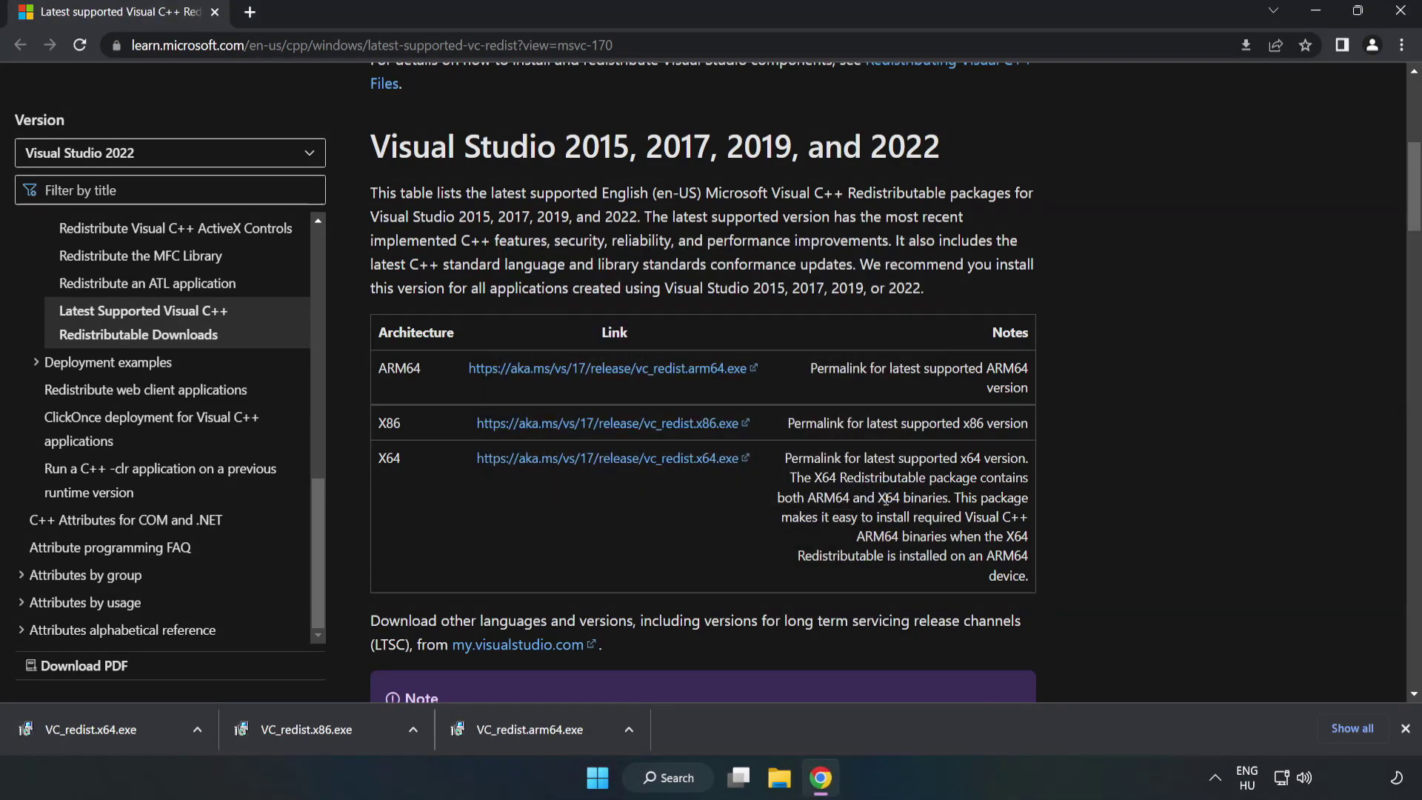
left_click(77, 729)
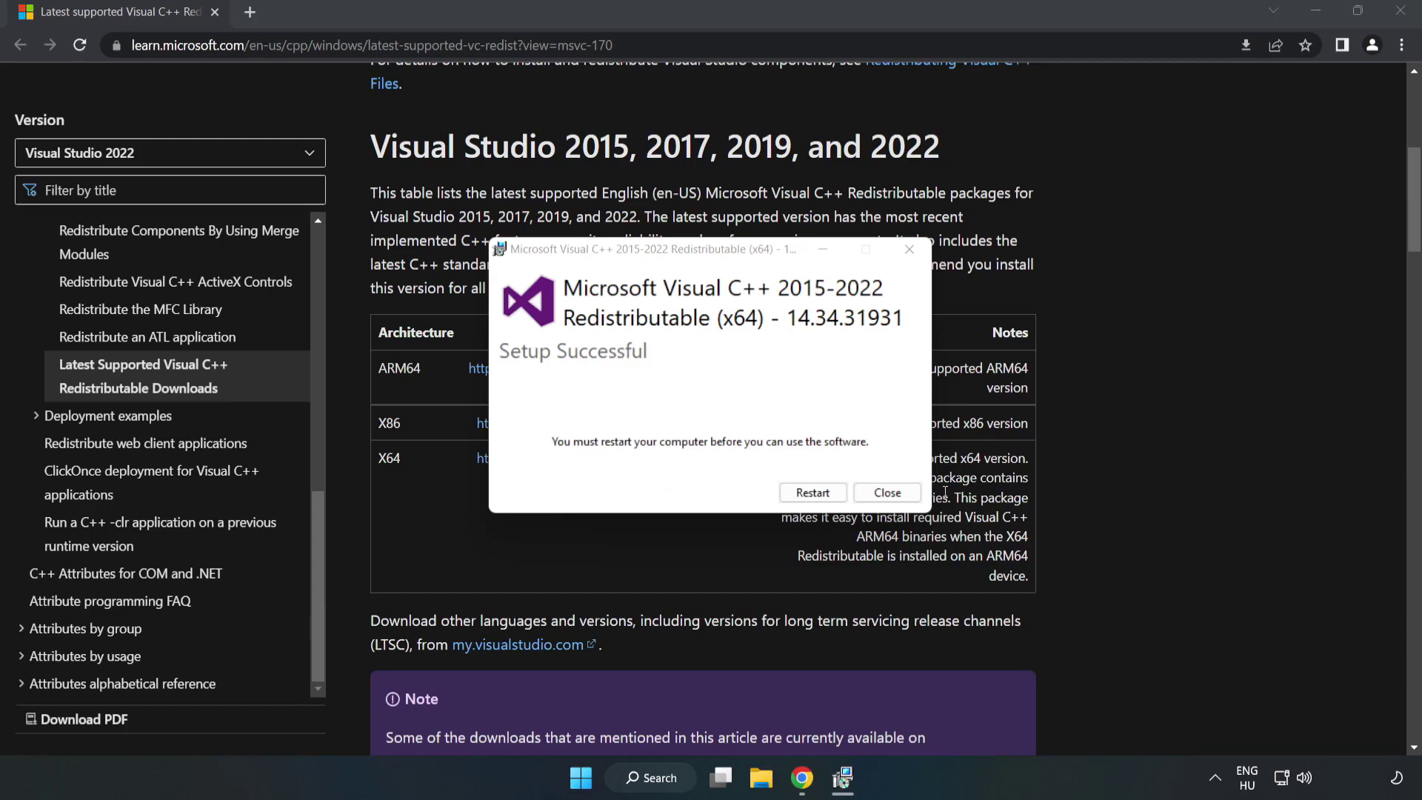
left_click(887, 495)
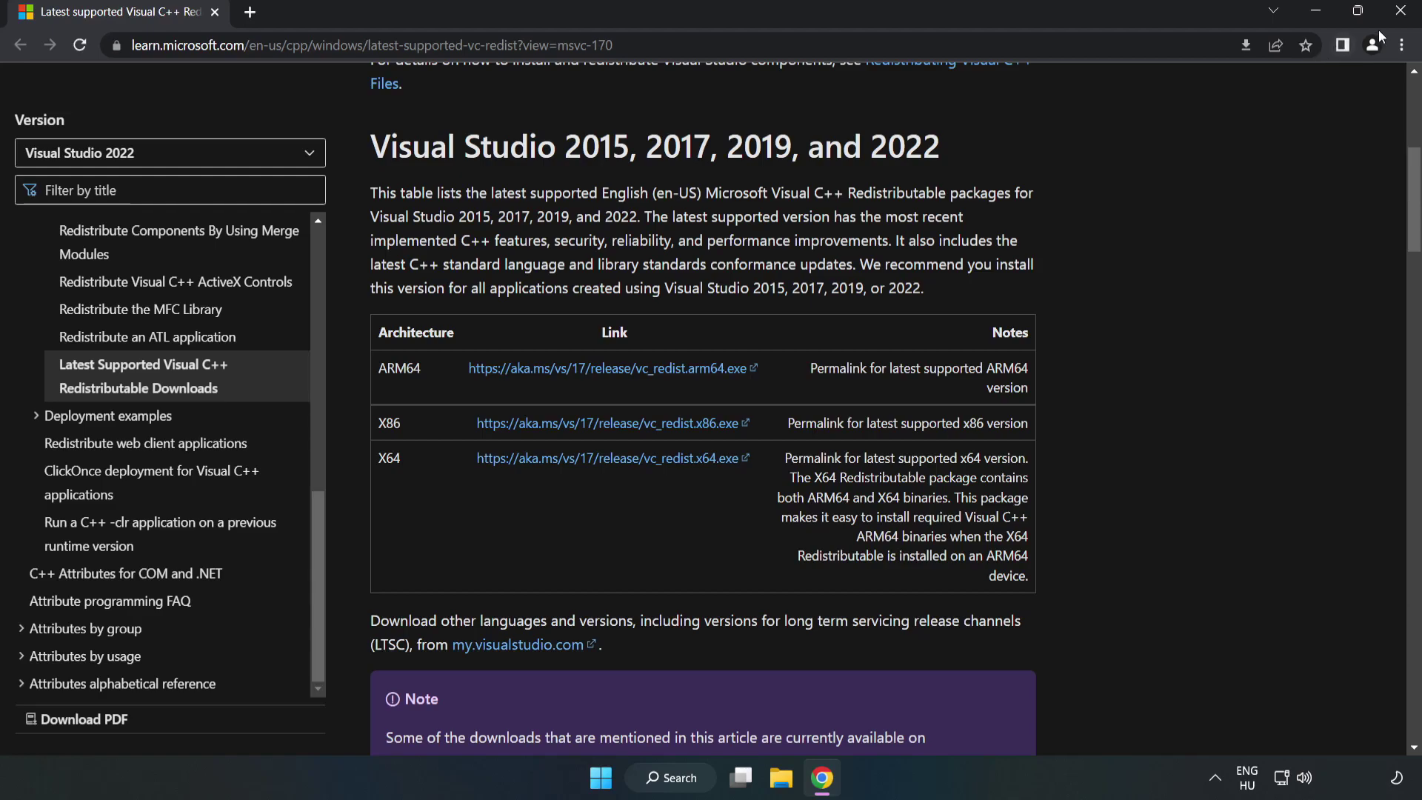
left_click(1402, 15)
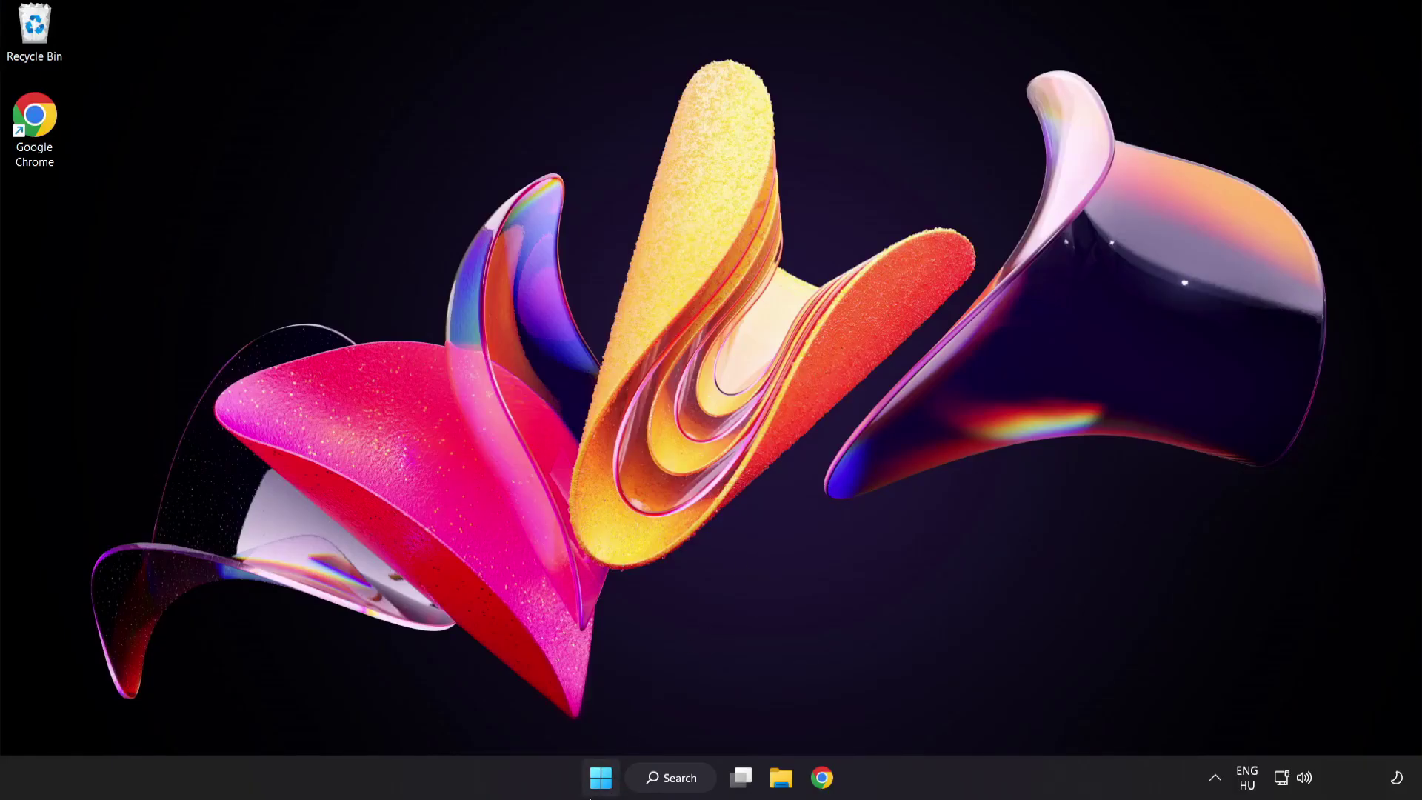
Open the Start menu's power options showing Sleep, Shut down and Restart.
left_click(604, 779)
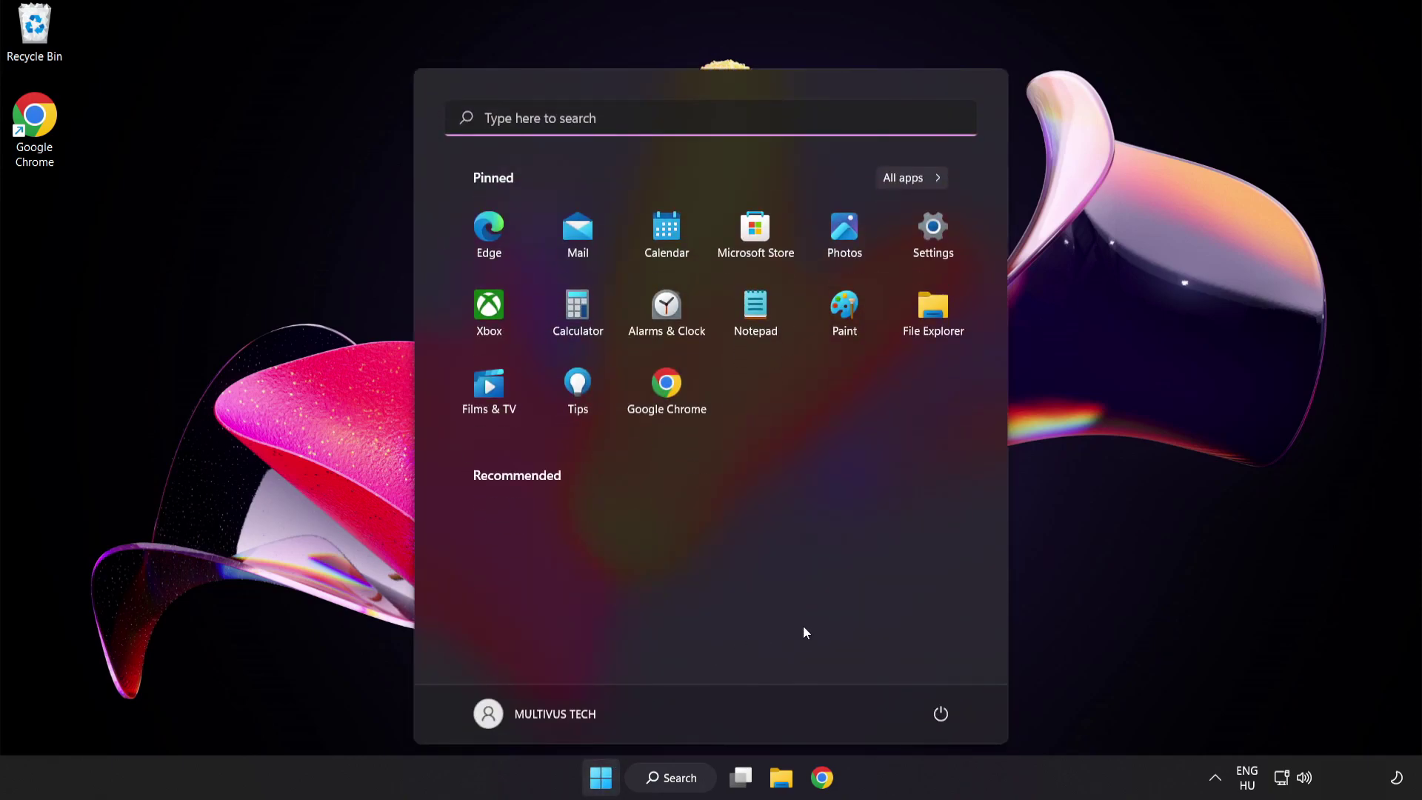
left_click(940, 715)
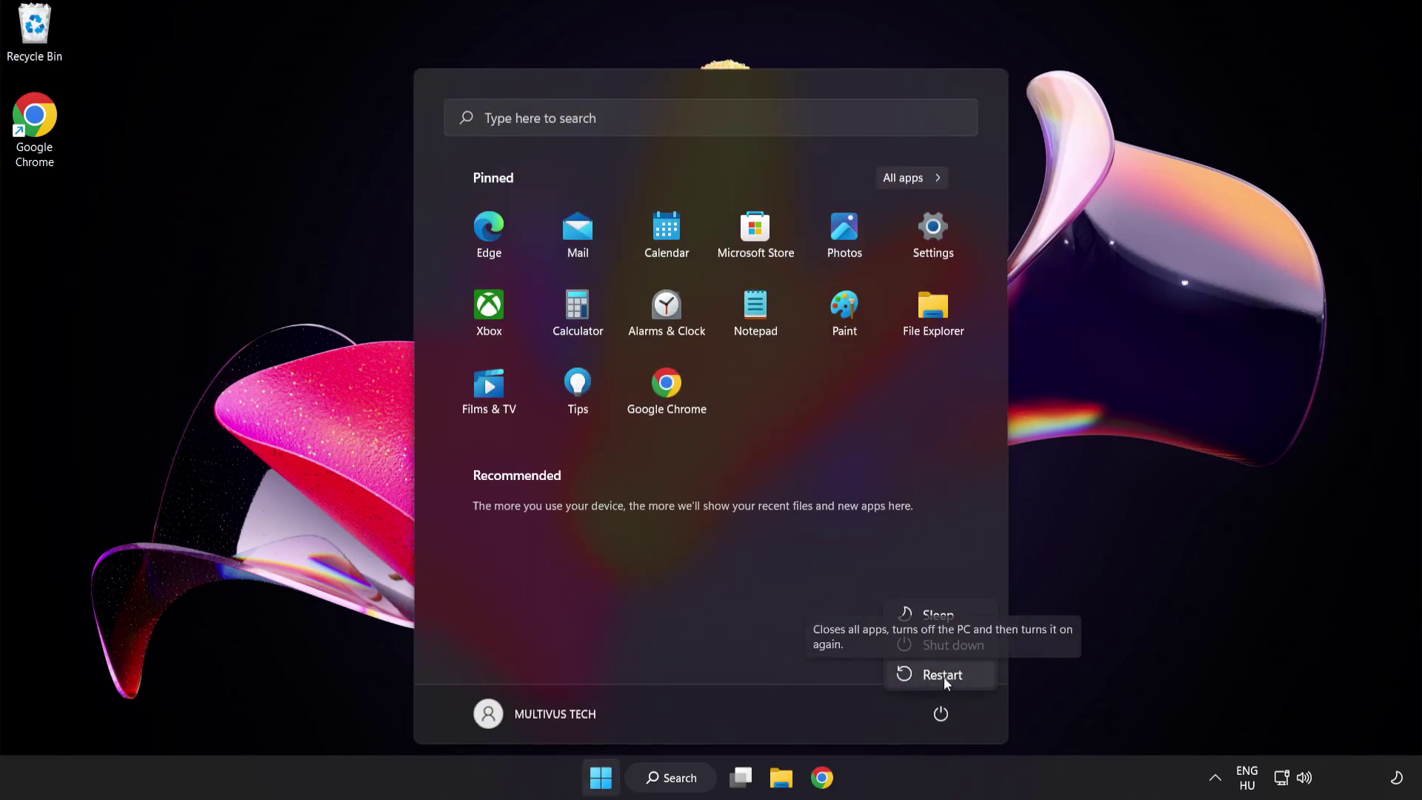